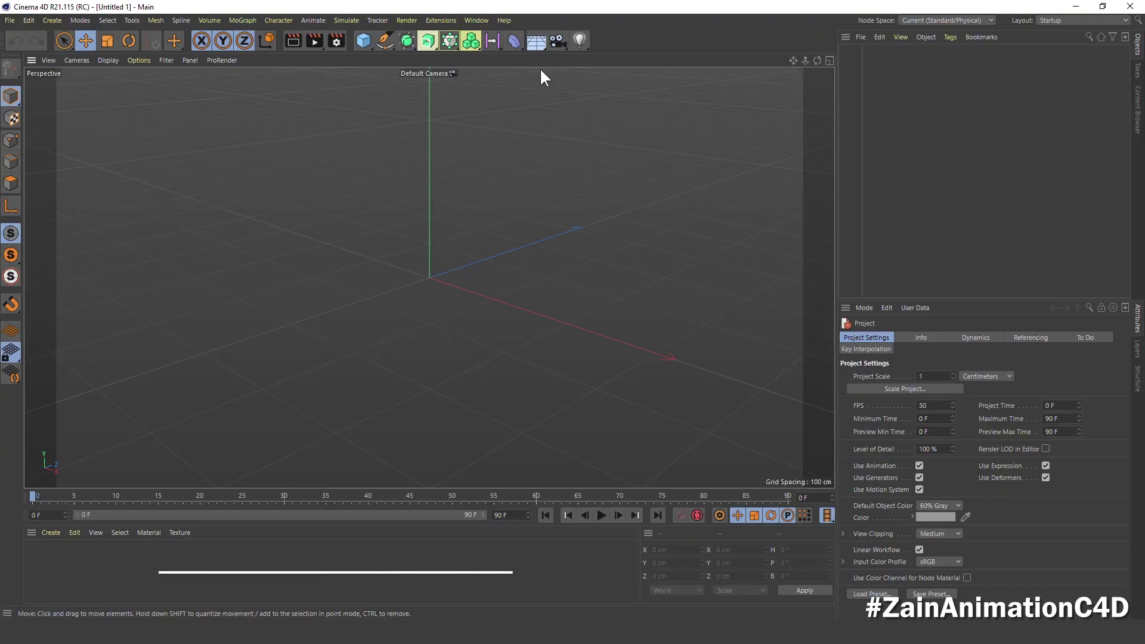
# Add a Floor object to the new scene from the environment object palette
pyautogui.click(536, 44)
pyautogui.click(581, 58)
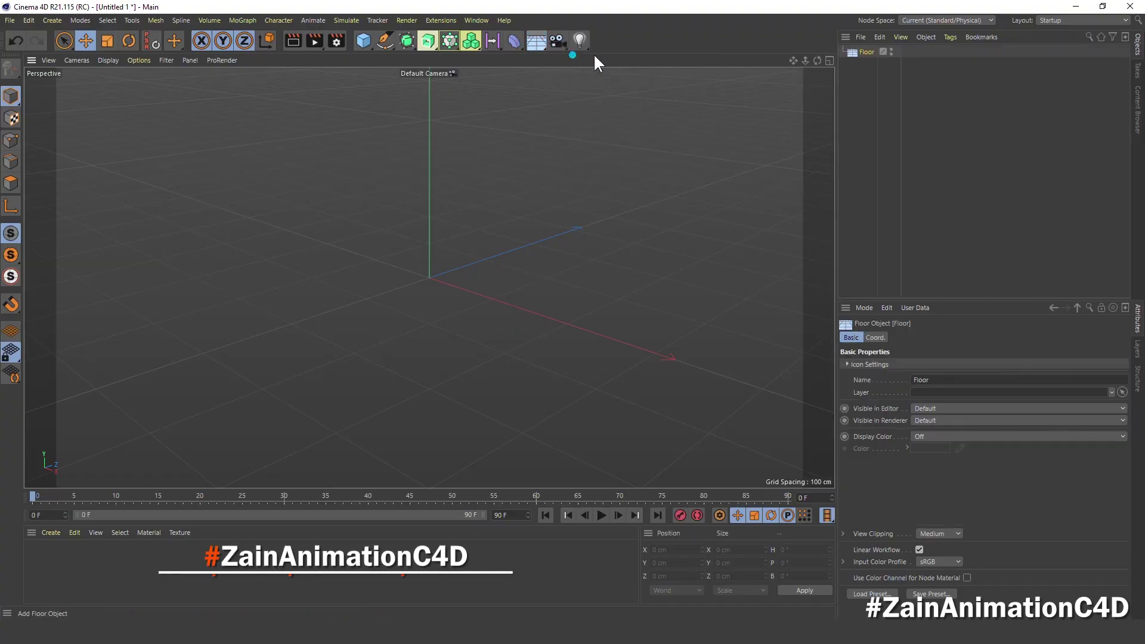
# Add a Background object and a Physical Sky to the scene
pyautogui.click(535, 41)
pyautogui.click(576, 139)
pyautogui.click(540, 43)
pyautogui.click(698, 59)
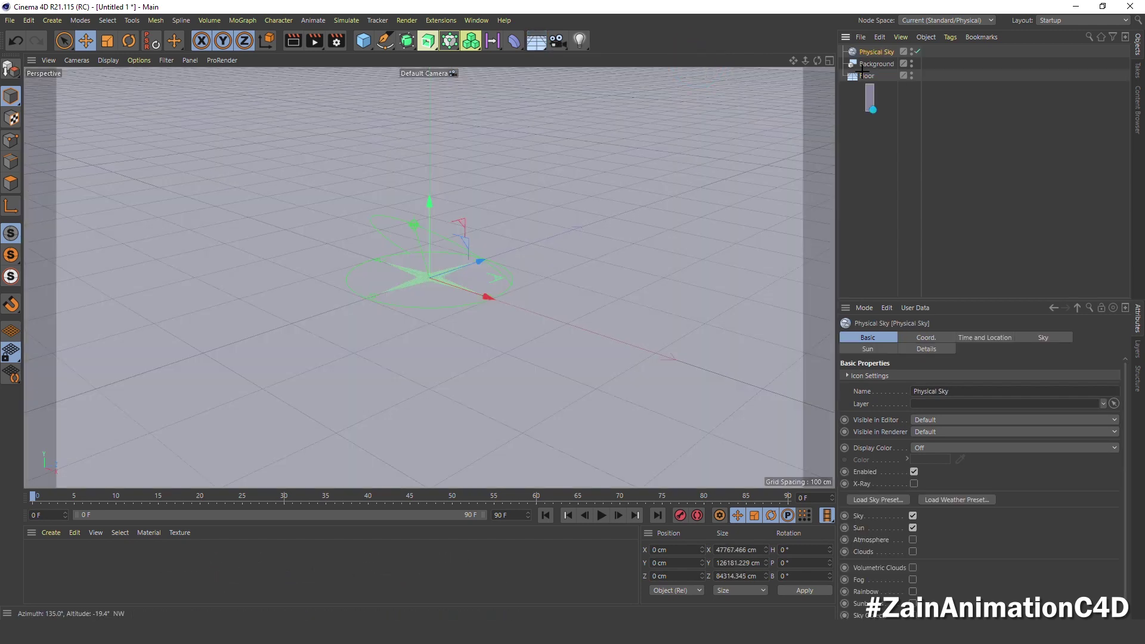
# Give Floor, Background and Physical Sky Compositing tags with Compositing Background enabled
pyautogui.click(874, 63)
pyautogui.rightClick(868, 63)
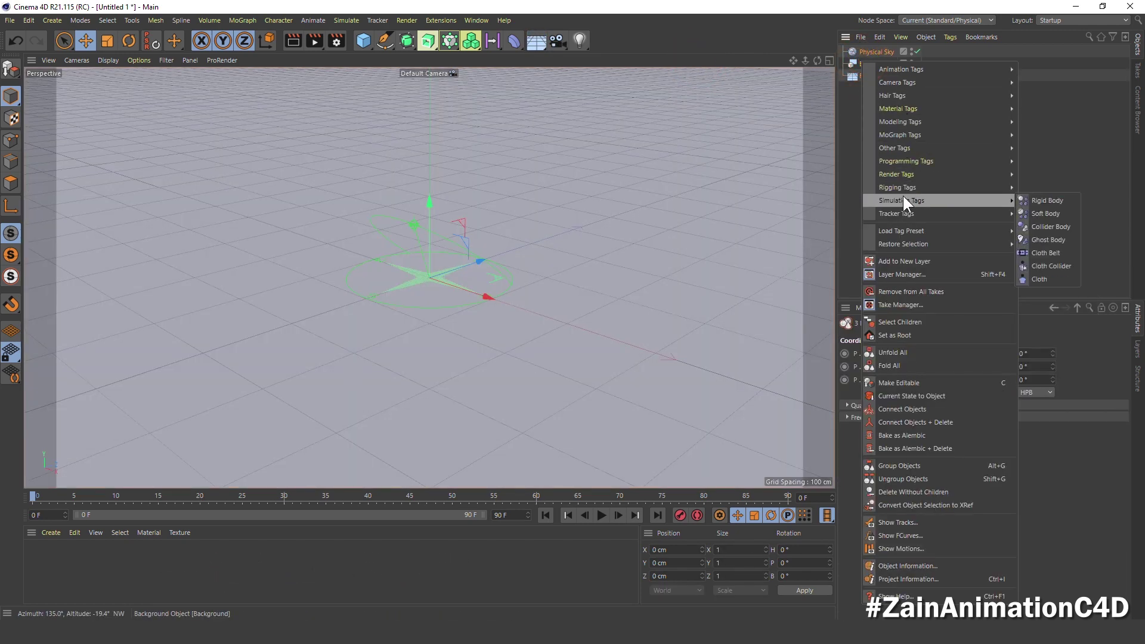
pyautogui.moveTo(896, 174)
pyautogui.click(1029, 188)
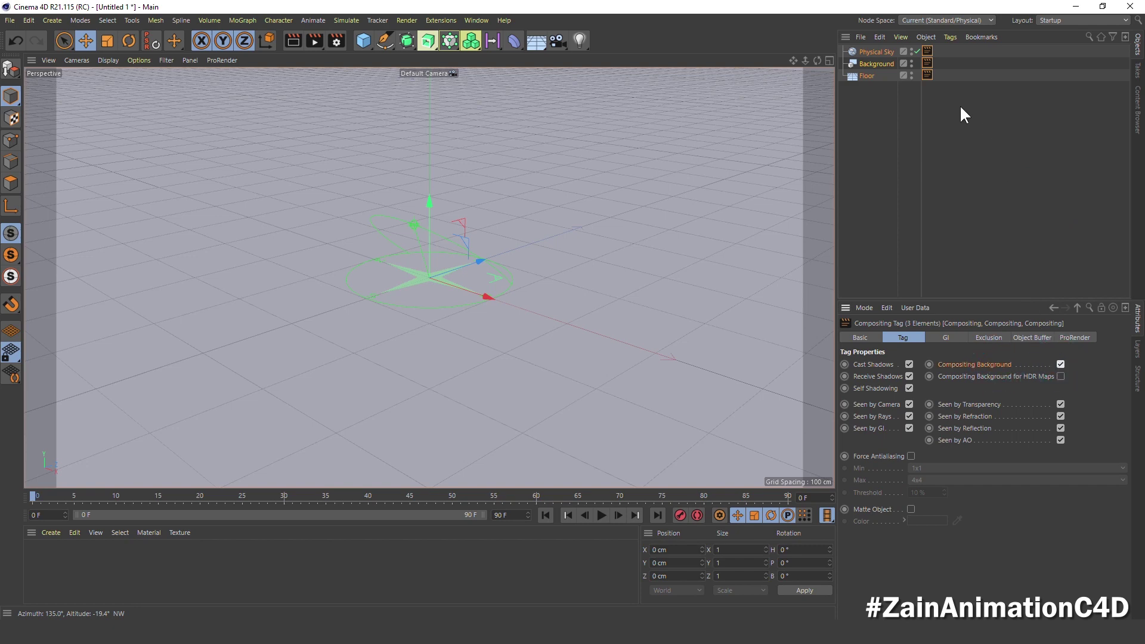
pyautogui.click(928, 51)
pyautogui.click(890, 404)
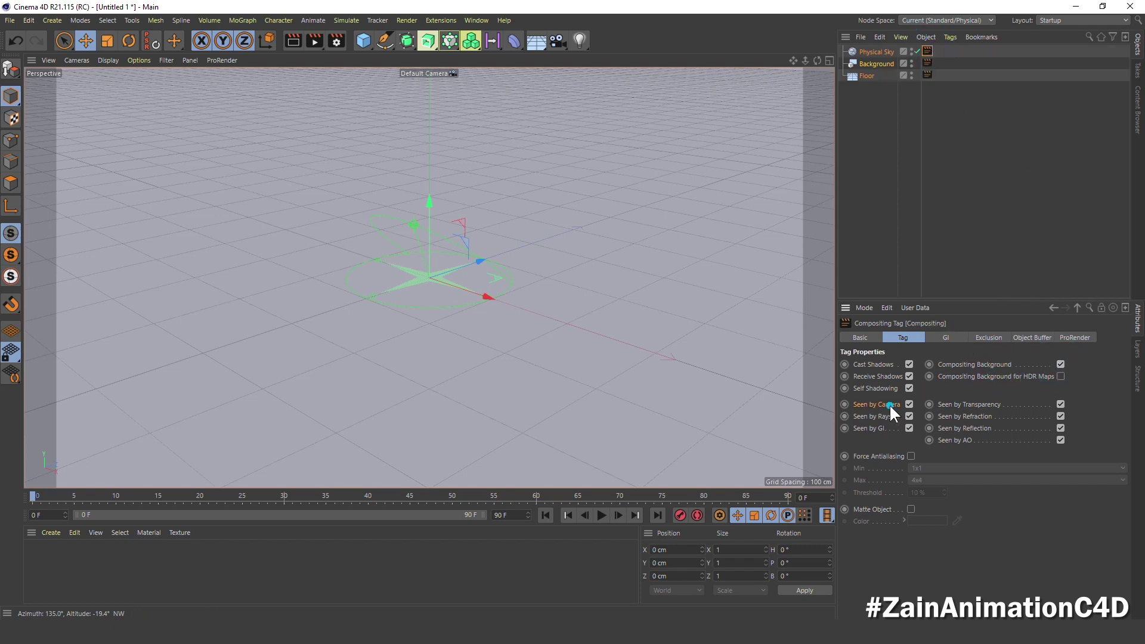
pyautogui.click(865, 150)
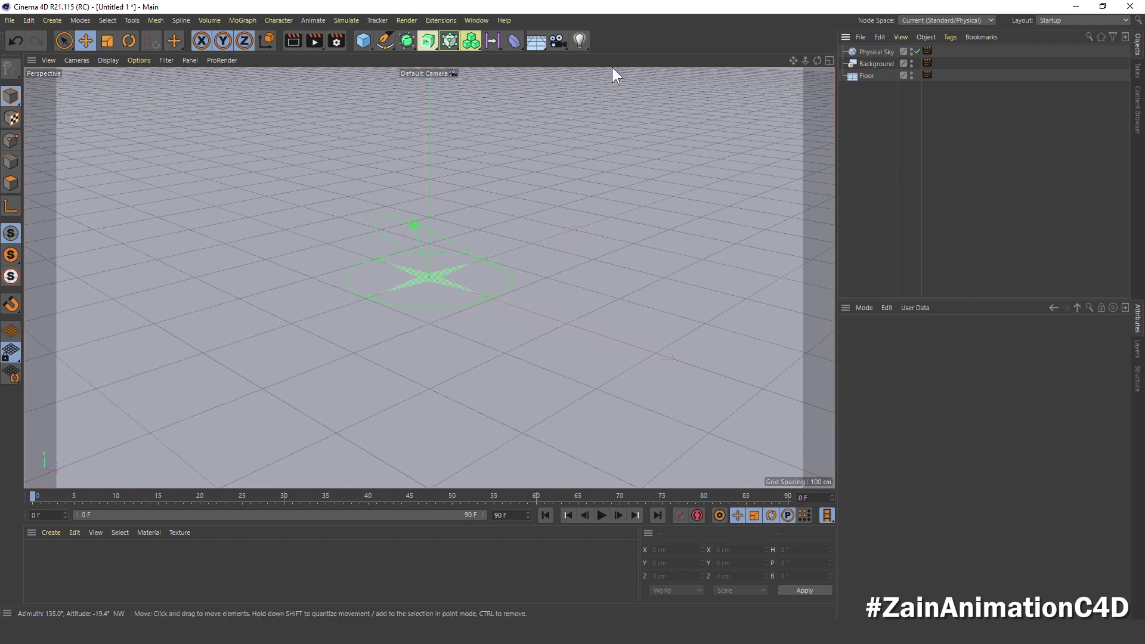
# Add an Infinite Light and pitch it to -90° so it points straight down
pyautogui.moveTo(580, 35); pyautogui.dragTo(701, 94)
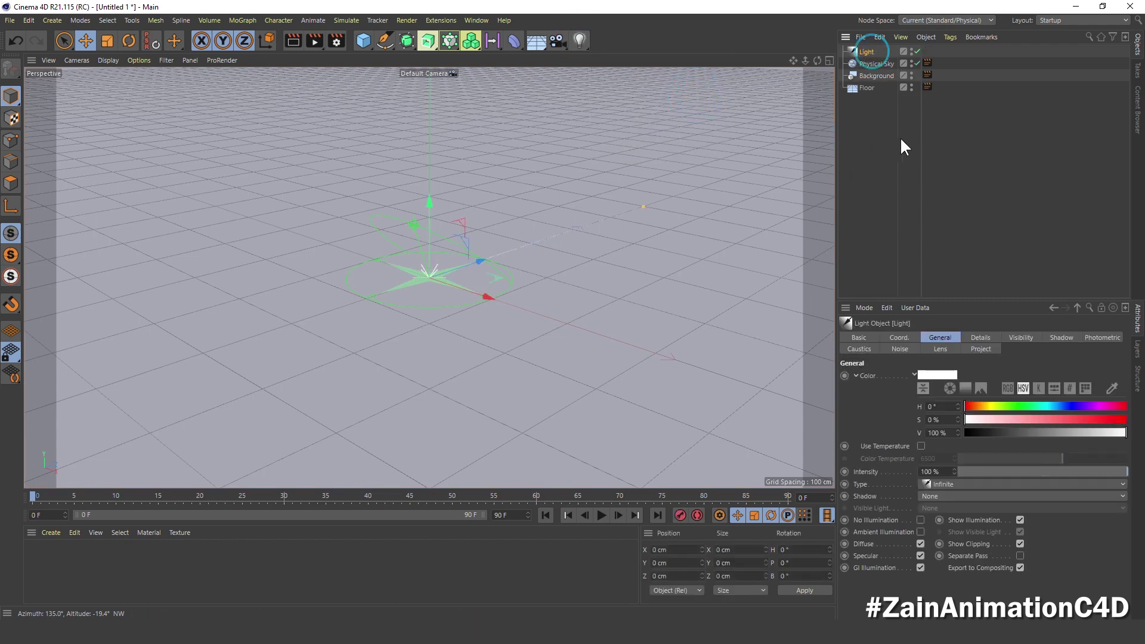
pyautogui.click(899, 338)
pyautogui.click(1024, 390)
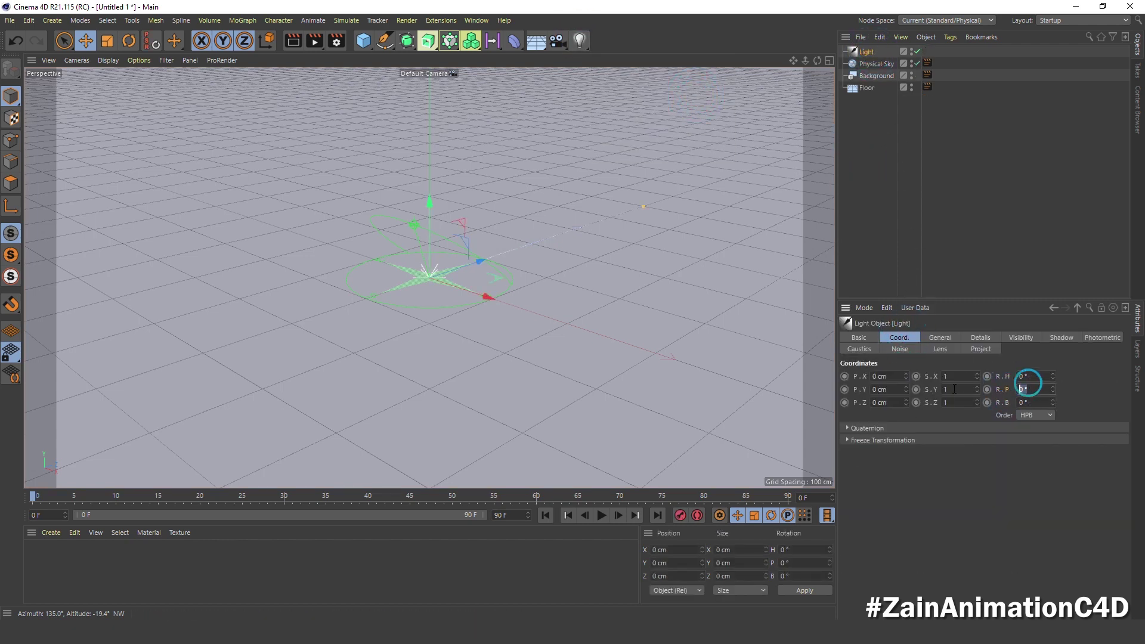
pyautogui.press('Return')
pyautogui.click(867, 129)
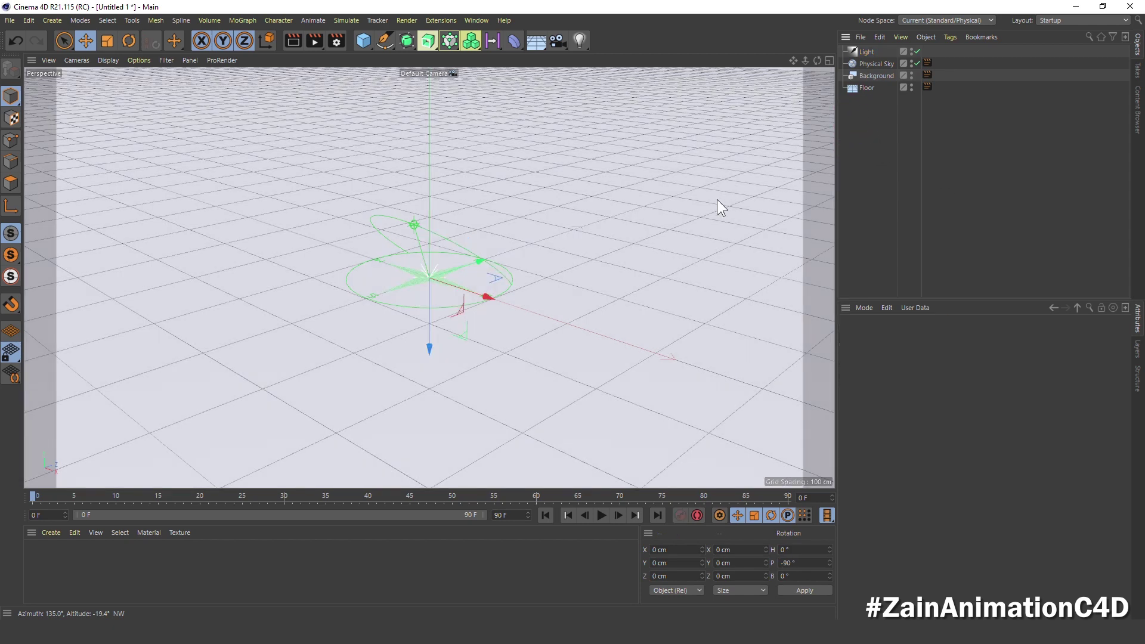
pyautogui.click(364, 42)
# Add a Cube and rename it 'Floor Cube'
pyautogui.click(463, 60)
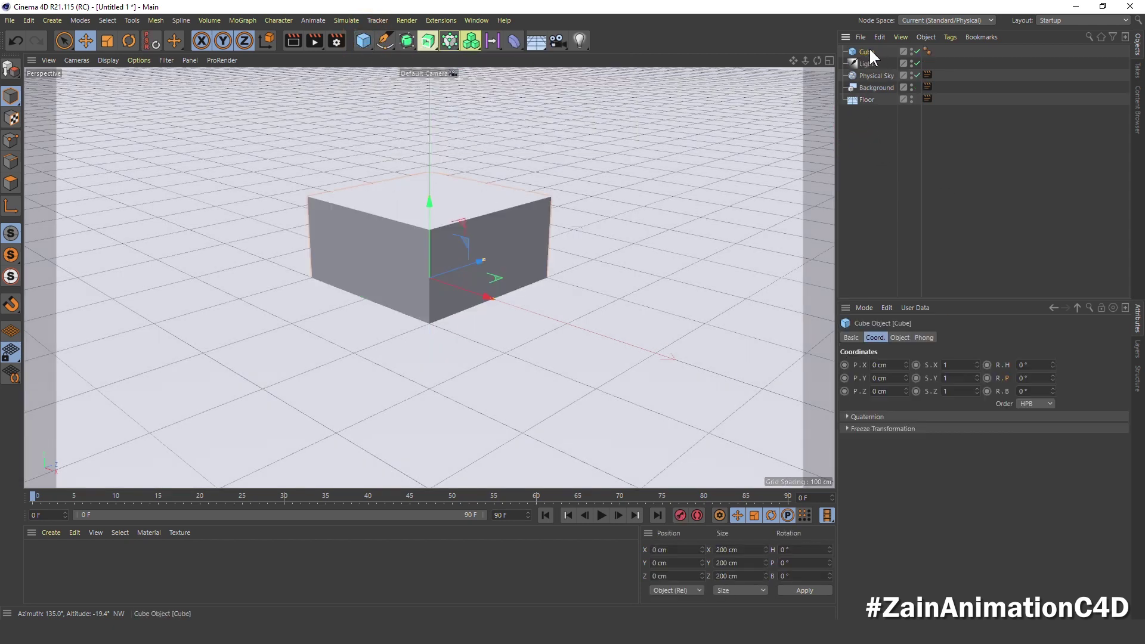
pyautogui.doubleClick(869, 52)
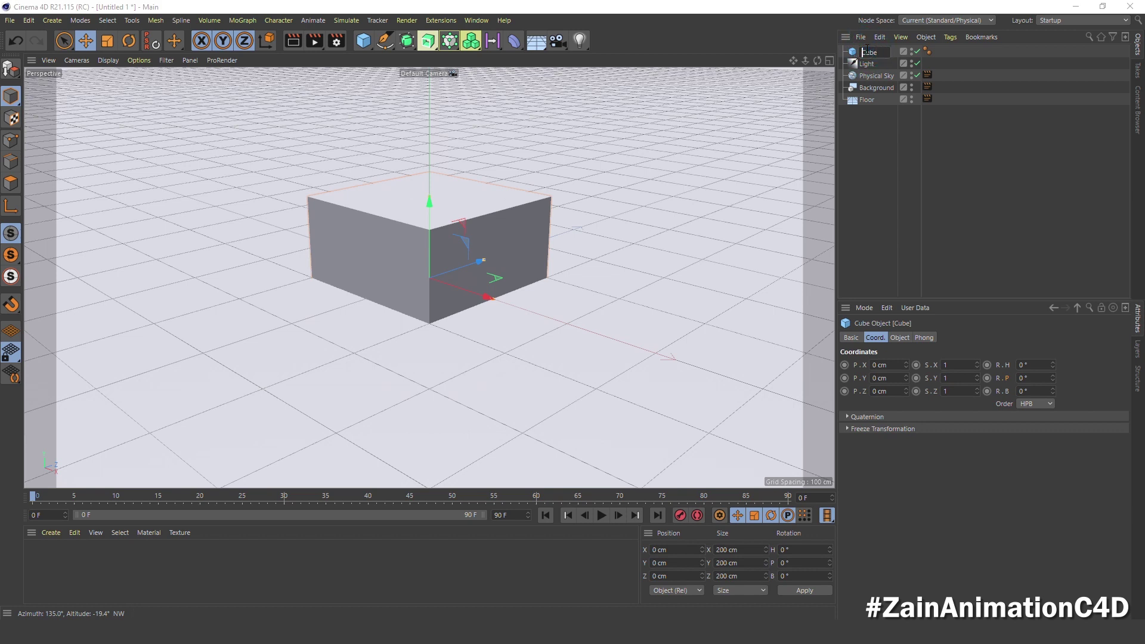
pyautogui.write('Floor')
pyautogui.press('Return')
pyautogui.doubleClick(868, 52)
pyautogui.click(875, 52)
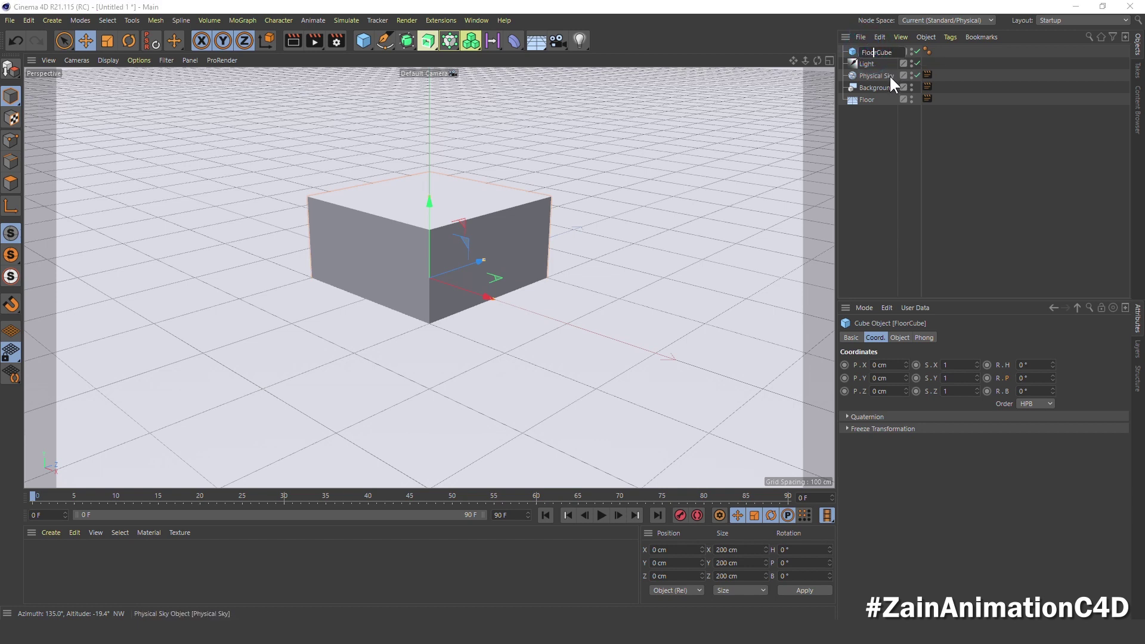
pyautogui.press('Return')
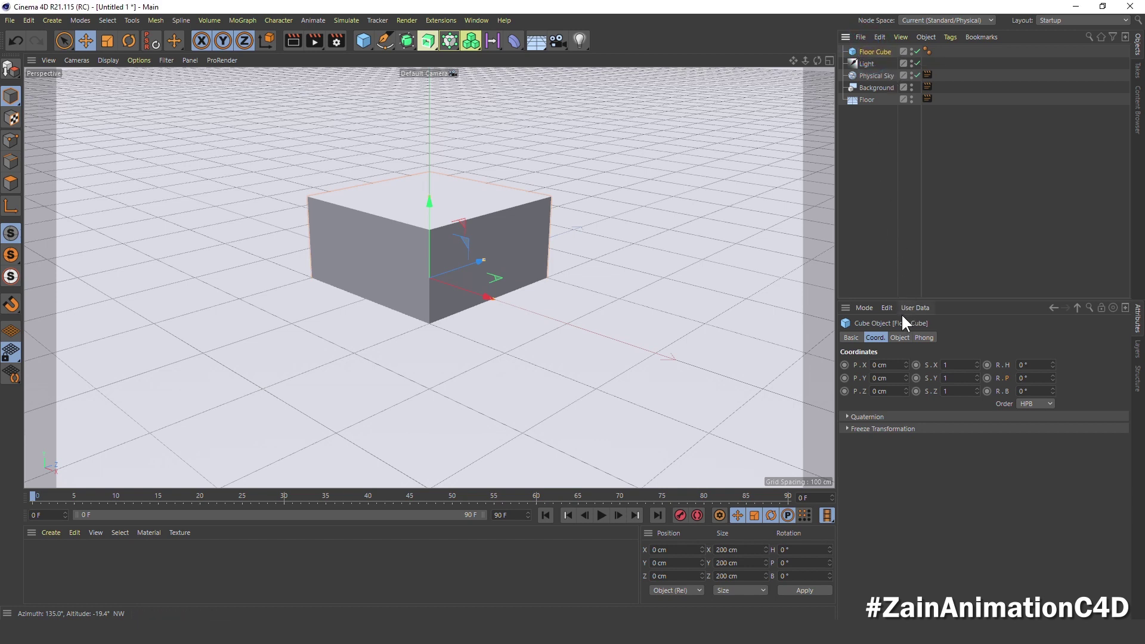
# Size Floor Cube to 325×10×125 cm with 8 segments per axis
pyautogui.click(901, 337)
pyautogui.click(891, 365)
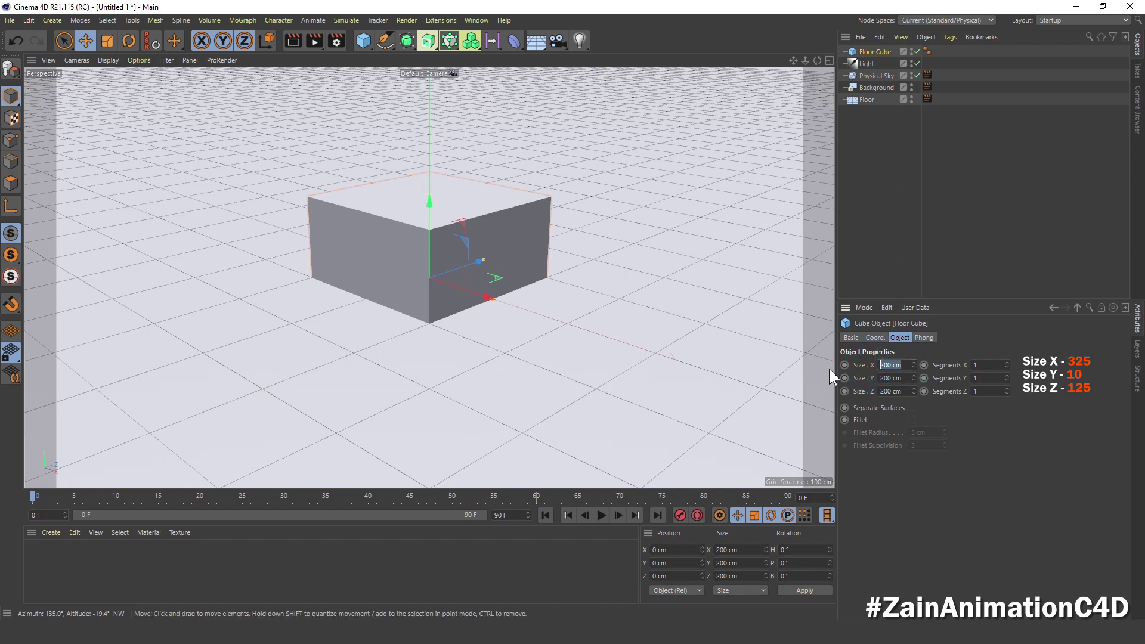
pyautogui.write('325')
pyautogui.press('Tab')
pyautogui.write('10')
pyautogui.press('Tab')
pyautogui.write('12')
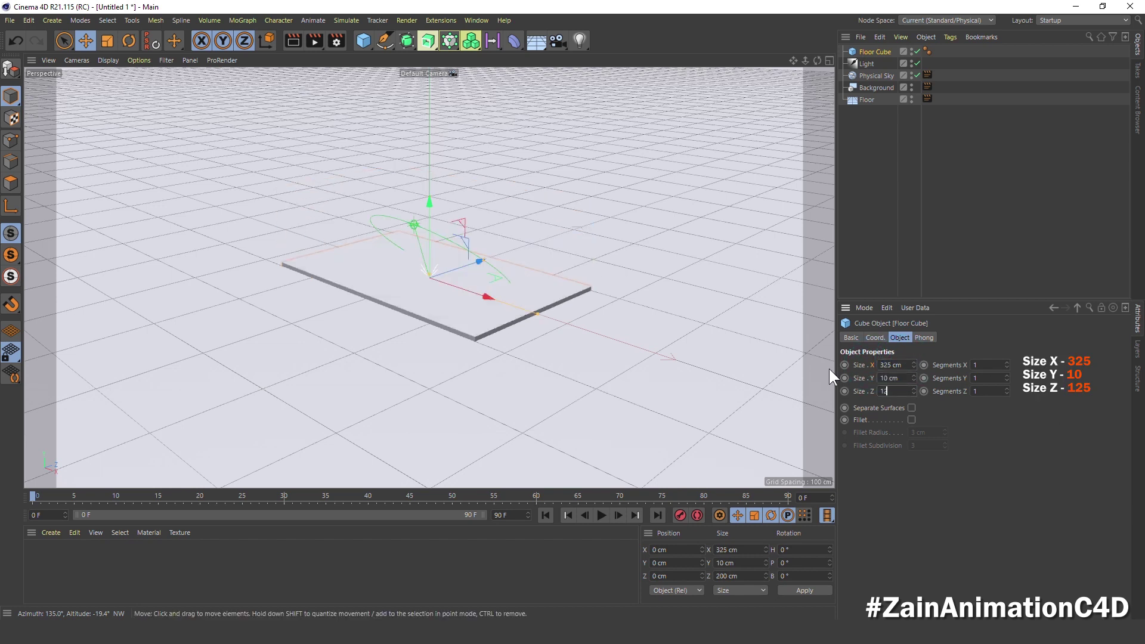
pyautogui.write('5')
pyautogui.press('Tab')
pyautogui.write('8')
pyautogui.press('Tab')
pyautogui.write('8')
pyautogui.press('Tab')
pyautogui.press('Tab')
# Enable Fillet on Floor Cube with a 1 cm radius and 5 subdivisions
pyautogui.click(911, 419)
pyautogui.click(867, 432)
pyautogui.press('Tab')
pyautogui.write('1')
pyautogui.press('Tab')
pyautogui.write('5')
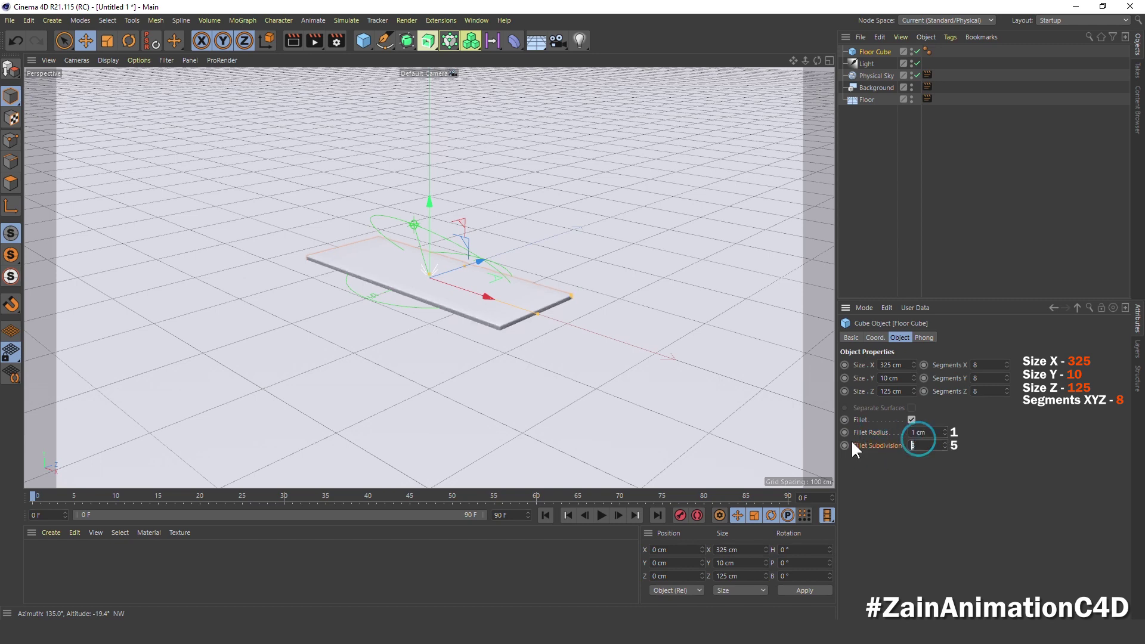
# Raise Floor Cube to P.Y 5 cm and orbit to frame the slab
pyautogui.click(871, 126)
pyautogui.click(875, 51)
pyautogui.click(876, 337)
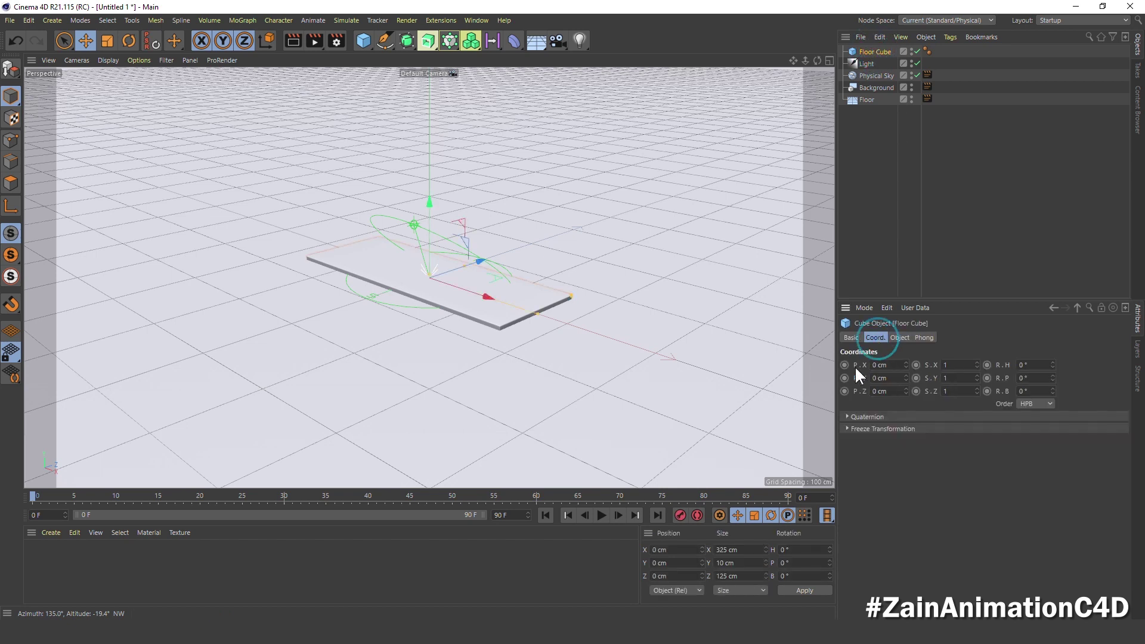
pyautogui.click(883, 378)
pyautogui.write('5')
pyautogui.press('Return')
pyautogui.click(858, 142)
pyautogui.moveTo(478, 326)
pyautogui.keyDown('alt'); pyautogui.mouseDown()
pyautogui.moveTo(528, 329)
pyautogui.moveTo(433, 271)
pyautogui.moveTo(441, 303)
pyautogui.mouseUp(); pyautogui.keyUp('alt')
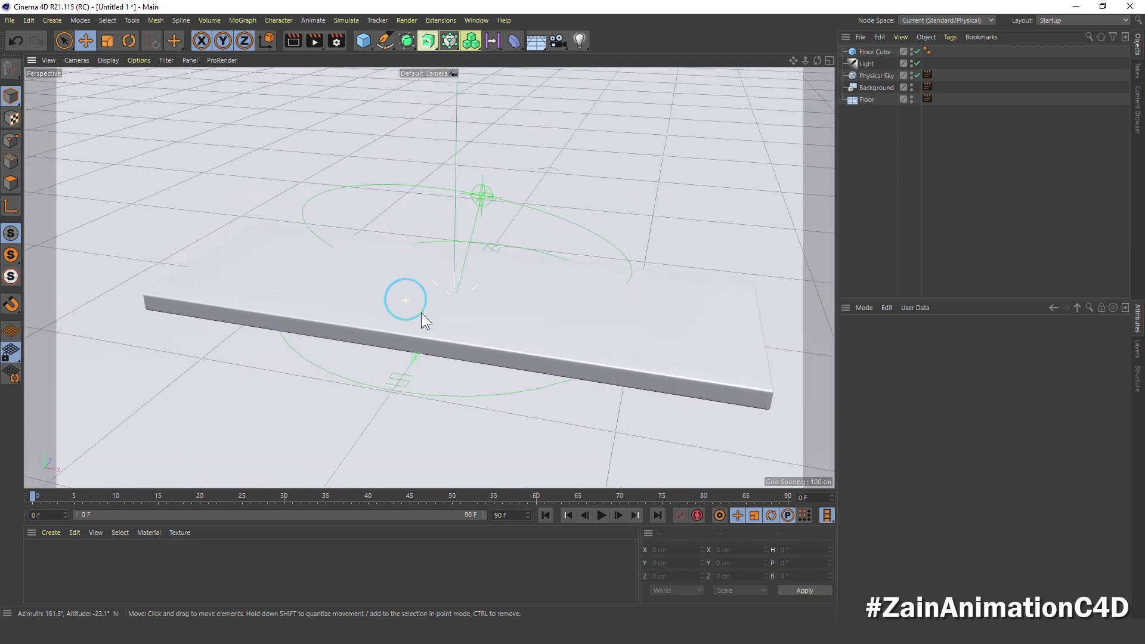
pyautogui.keyDown('alt'); pyautogui.moveTo(441, 303); pyautogui.dragTo(416, 263, button='middle'); pyautogui.keyUp('alt')
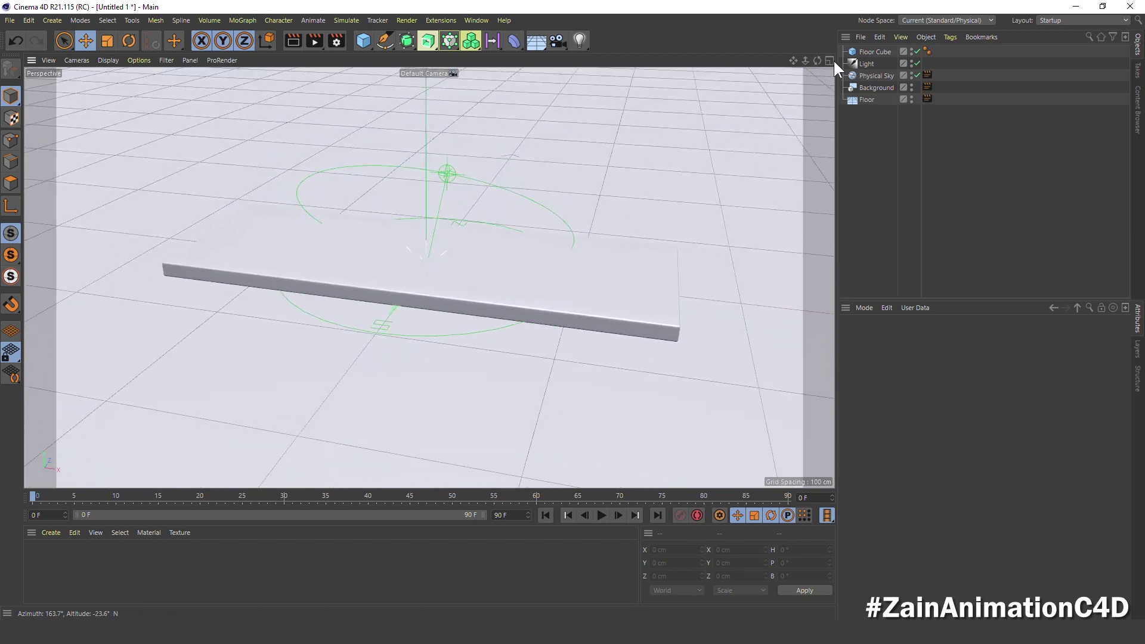
# Duplicate Floor Cube and name the copy 'Floor Cube 2'
pyautogui.click(875, 52)
pyautogui.hotkey('ctrl', 'c')
pyautogui.hotkey('ctrl', 'v')
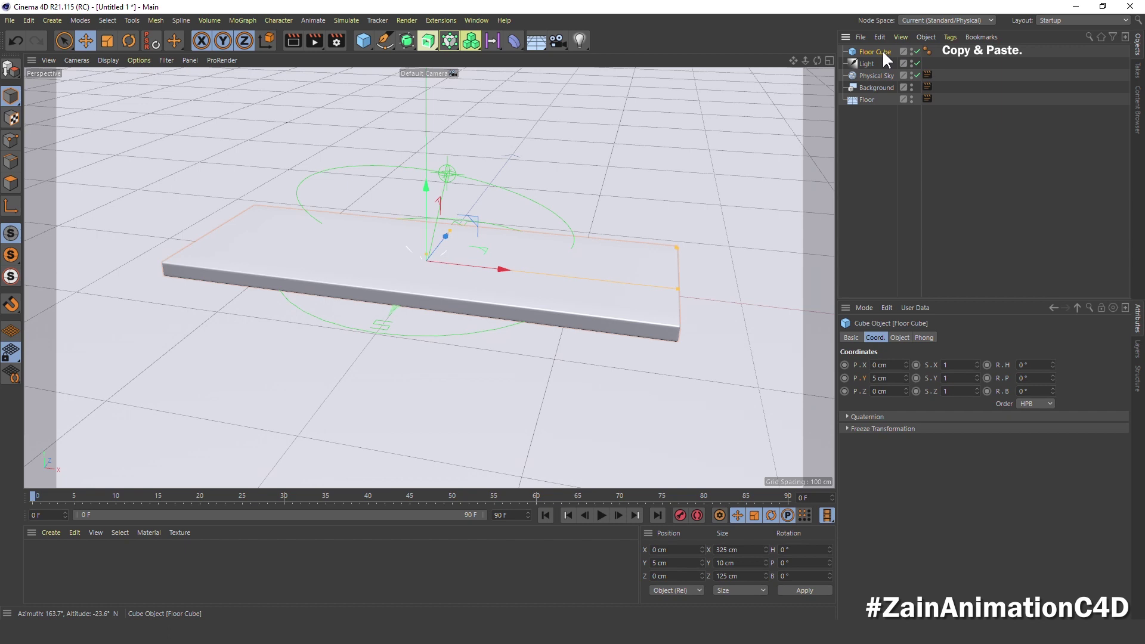
pyautogui.doubleClick(884, 52)
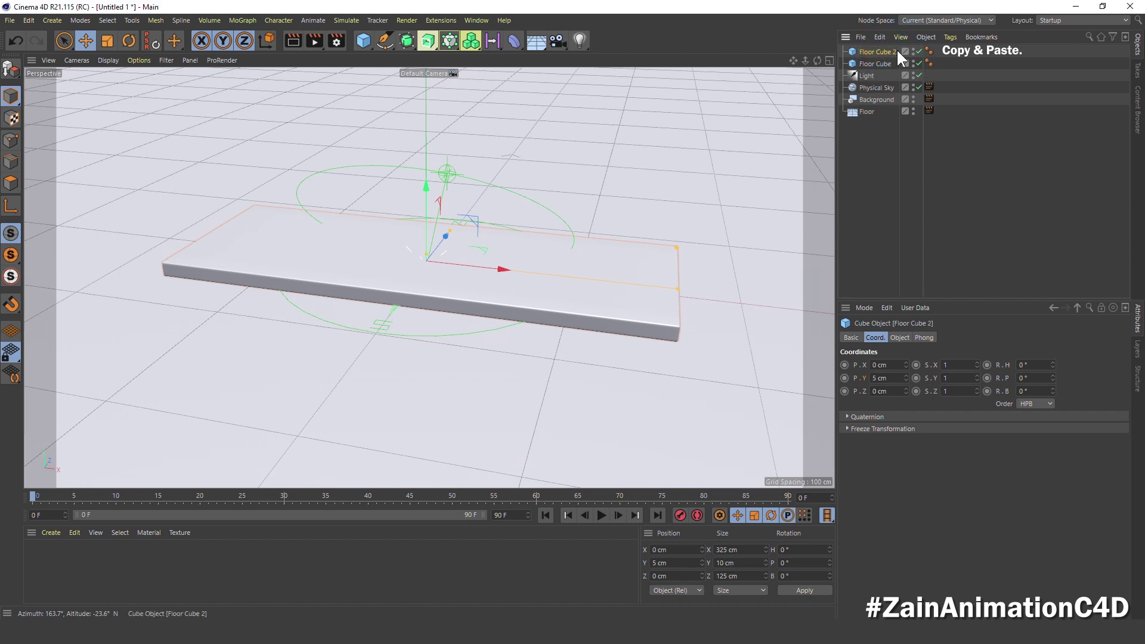
pyautogui.write('2')
pyautogui.press('Return')
# Resize Floor Cube 2 to 300×20×100 cm
pyautogui.click(899, 338)
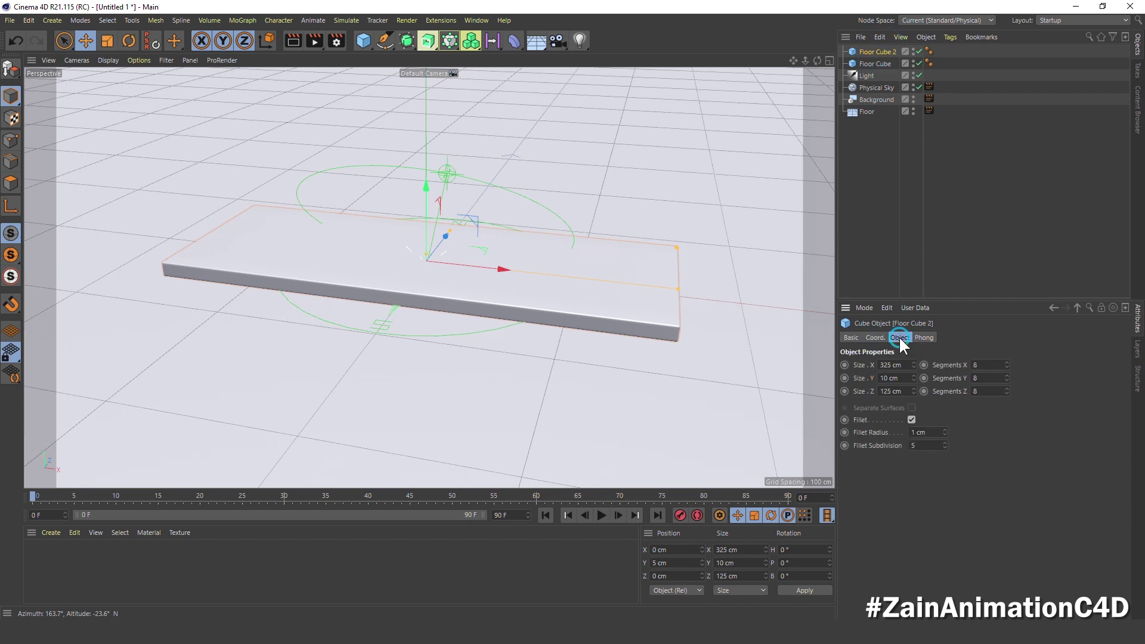
pyautogui.click(882, 365)
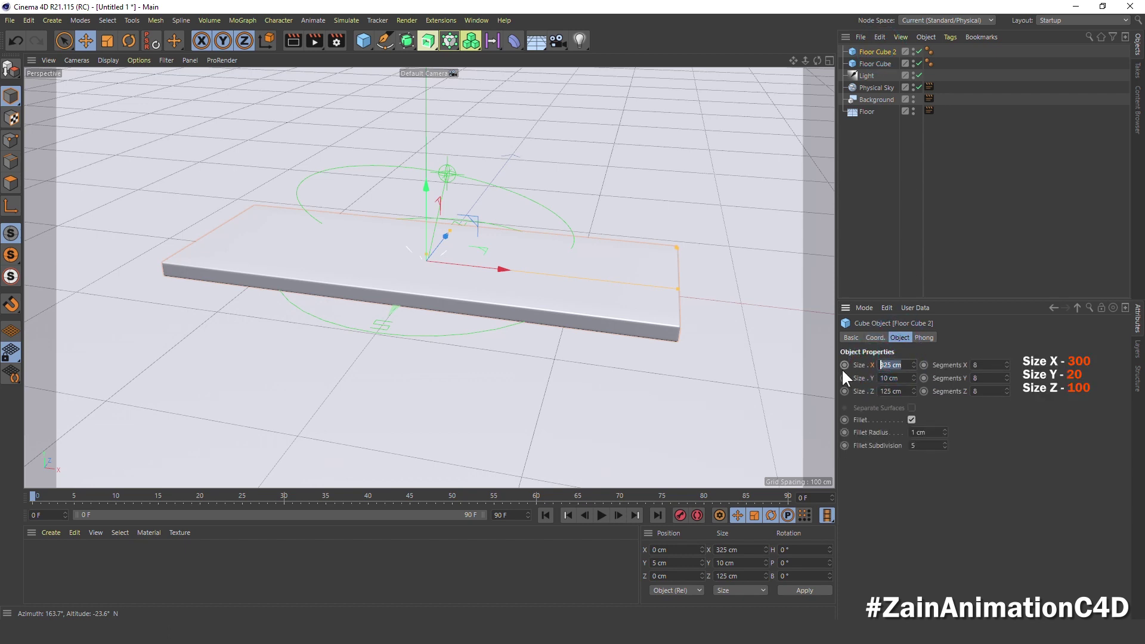
pyautogui.write('300')
pyautogui.press('Tab')
pyautogui.write('20')
pyautogui.press('Return')
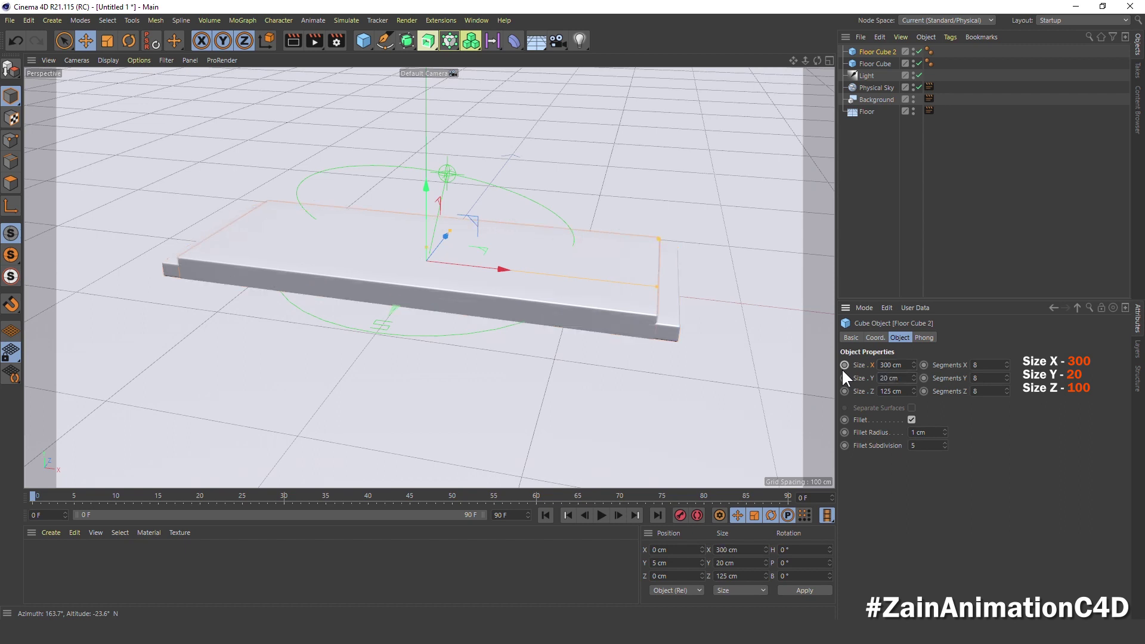
pyautogui.press('Tab')
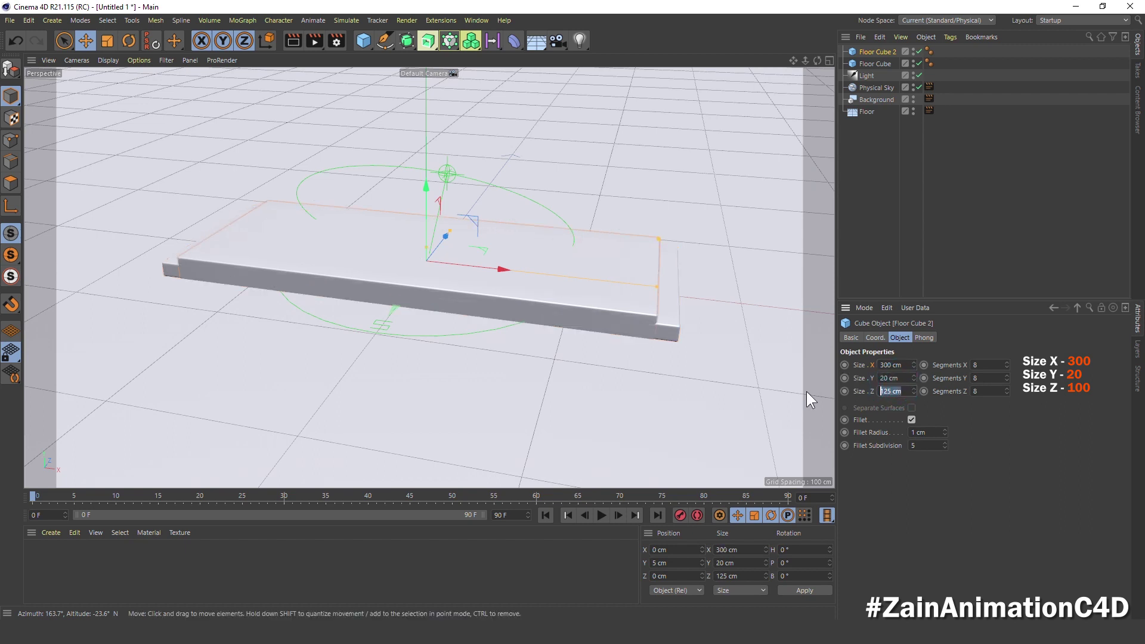
pyautogui.write('100')
pyautogui.press('Return')
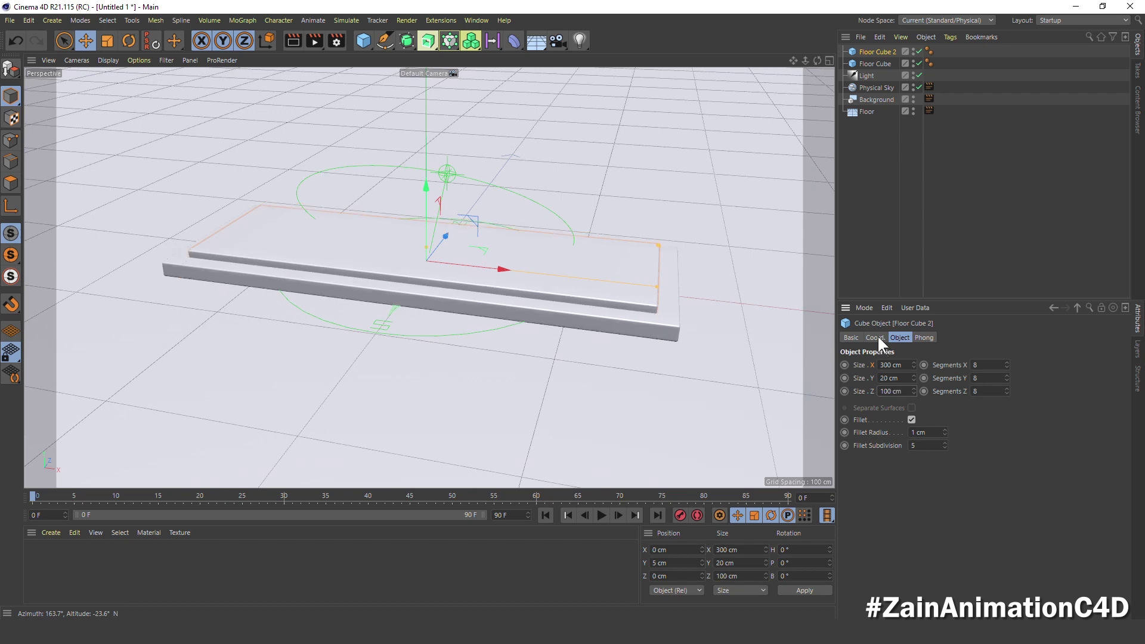
# Move Floor Cube 2 up to P.Y 20 cm
pyautogui.click(876, 337)
pyautogui.click(880, 378)
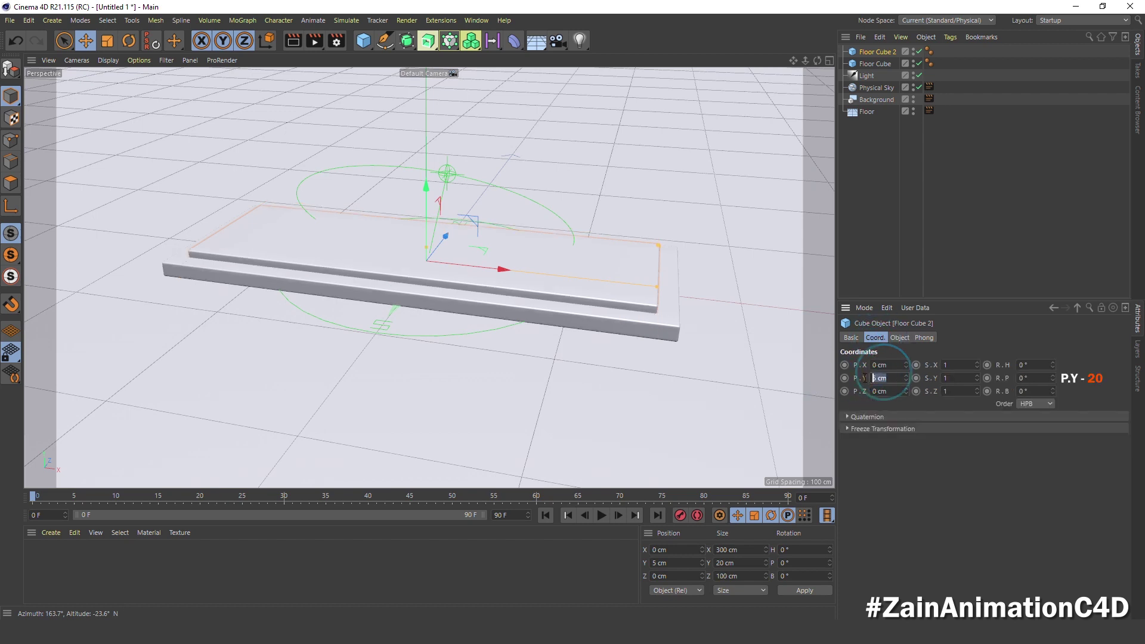
pyautogui.write('20')
pyautogui.press('Return')
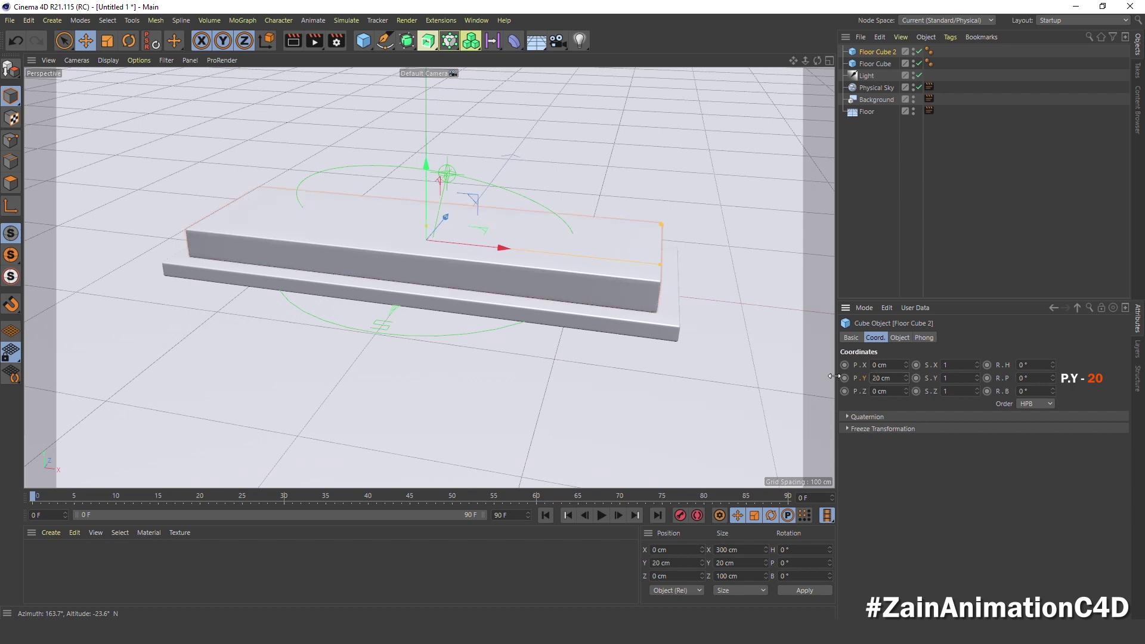
pyautogui.click(870, 134)
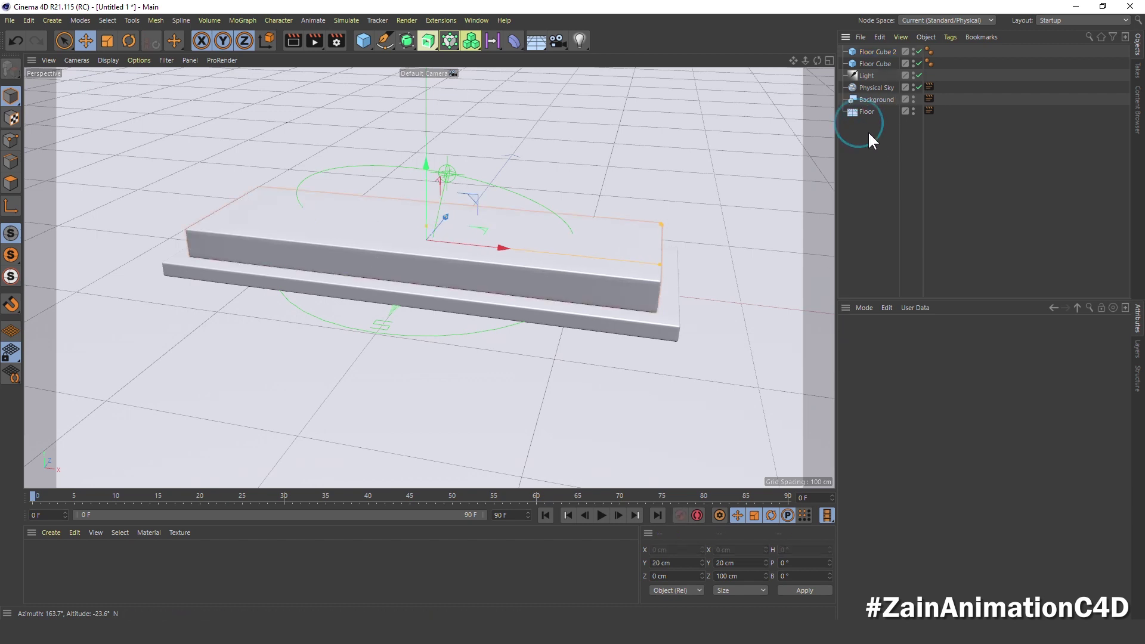
# Add a Cylinder with a 5 cm radius and 35 cm height
pyautogui.moveTo(330, 286)
pyautogui.keyDown('alt'); pyautogui.mouseDown()
pyautogui.moveTo(519, 269)
pyautogui.moveTo(292, 272)
pyautogui.moveTo(382, 246)
pyautogui.moveTo(395, 271)
pyautogui.moveTo(426, 285)
pyautogui.moveTo(400, 293)
pyautogui.moveTo(419, 279)
pyautogui.mouseUp(); pyautogui.keyUp('alt')
pyautogui.click(363, 40)
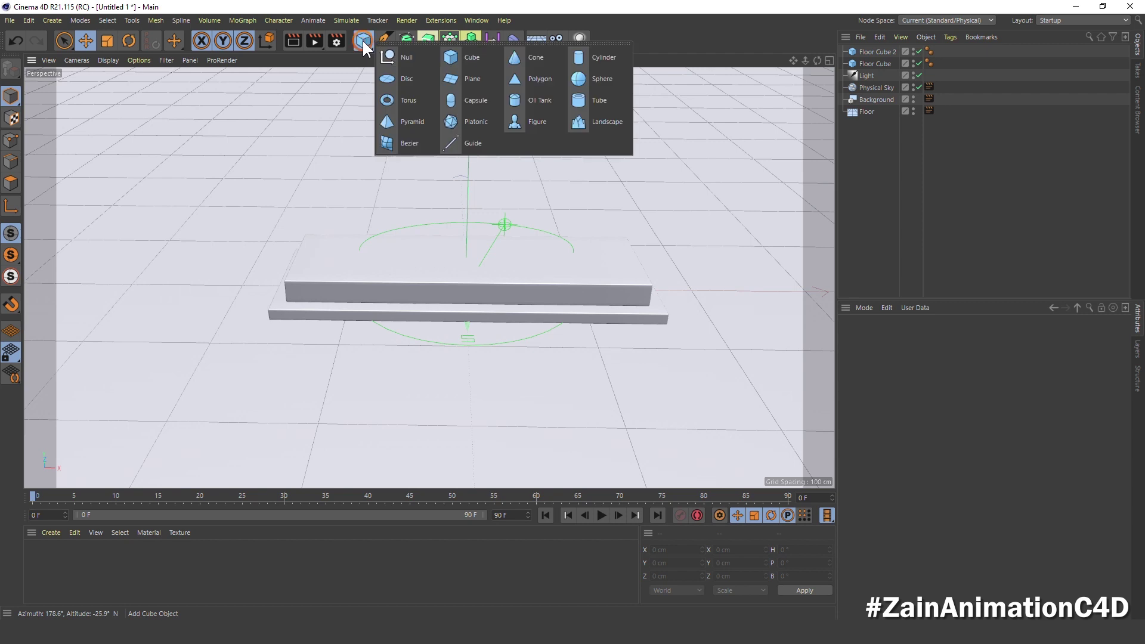
pyautogui.click(592, 53)
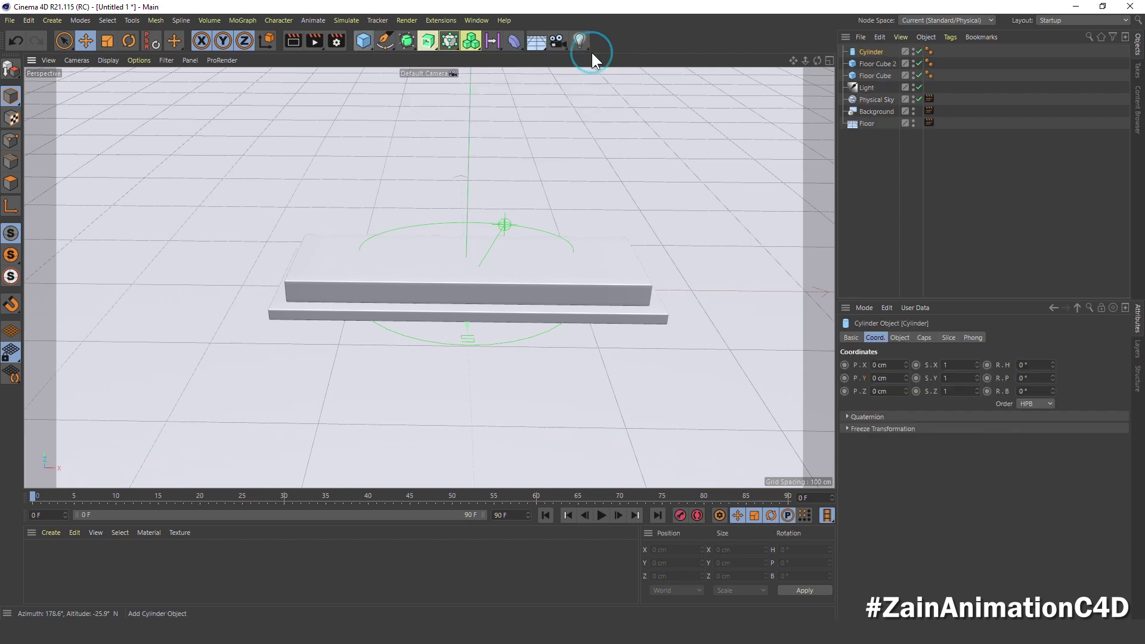
pyautogui.click(900, 337)
pyautogui.moveTo(890, 367); pyautogui.dragTo(850, 367)
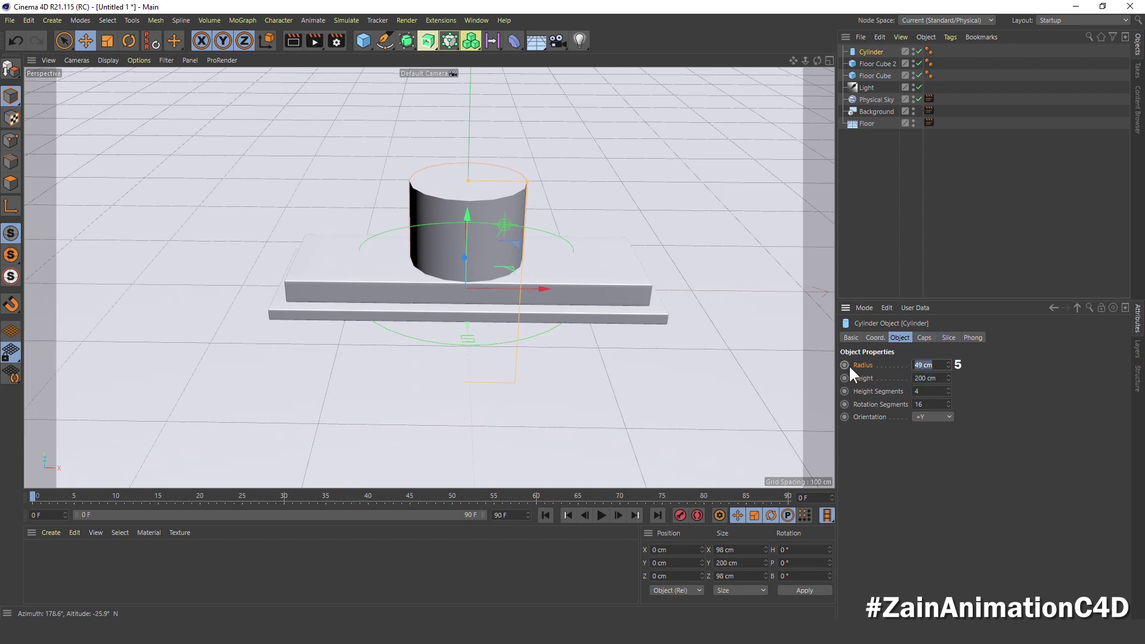
pyautogui.write('5')
pyautogui.press('Return')
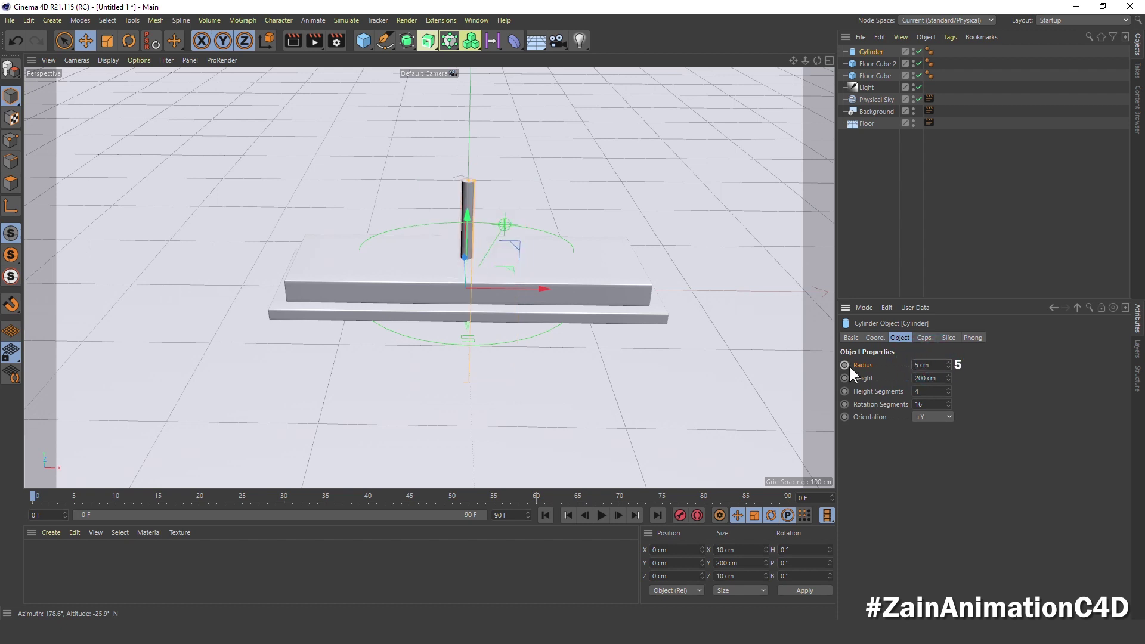
pyautogui.press('Tab')
pyautogui.write('35')
pyautogui.press('Return')
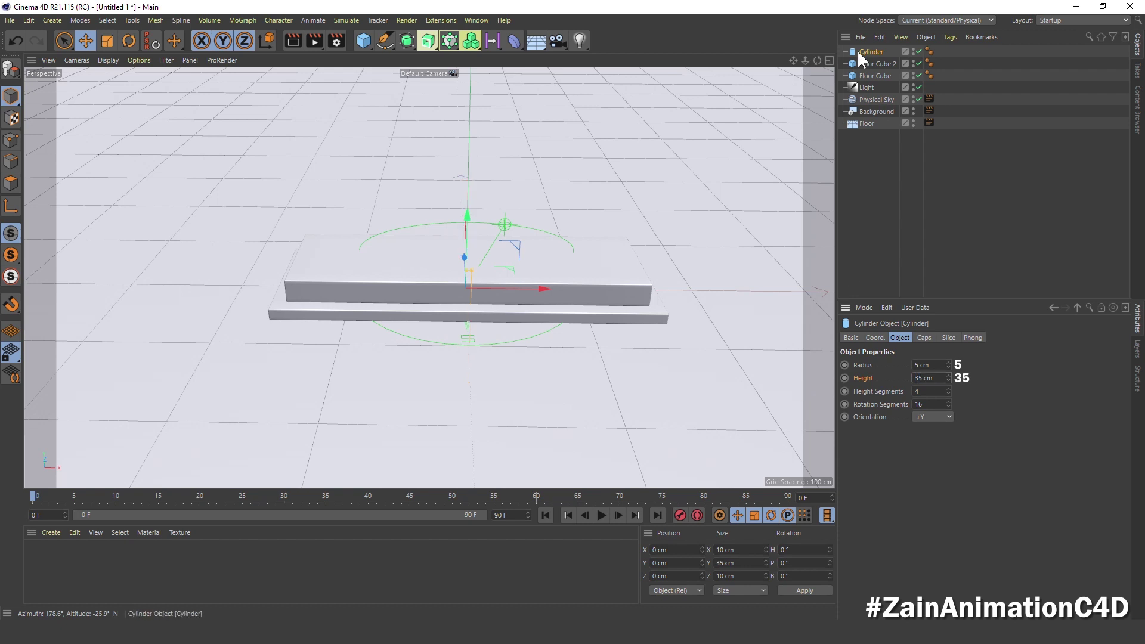
# Raise the cylinder to P.Y 60 cm
pyautogui.click(876, 338)
pyautogui.doubleClick(905, 374)
pyautogui.write('60')
pyautogui.press('Return')
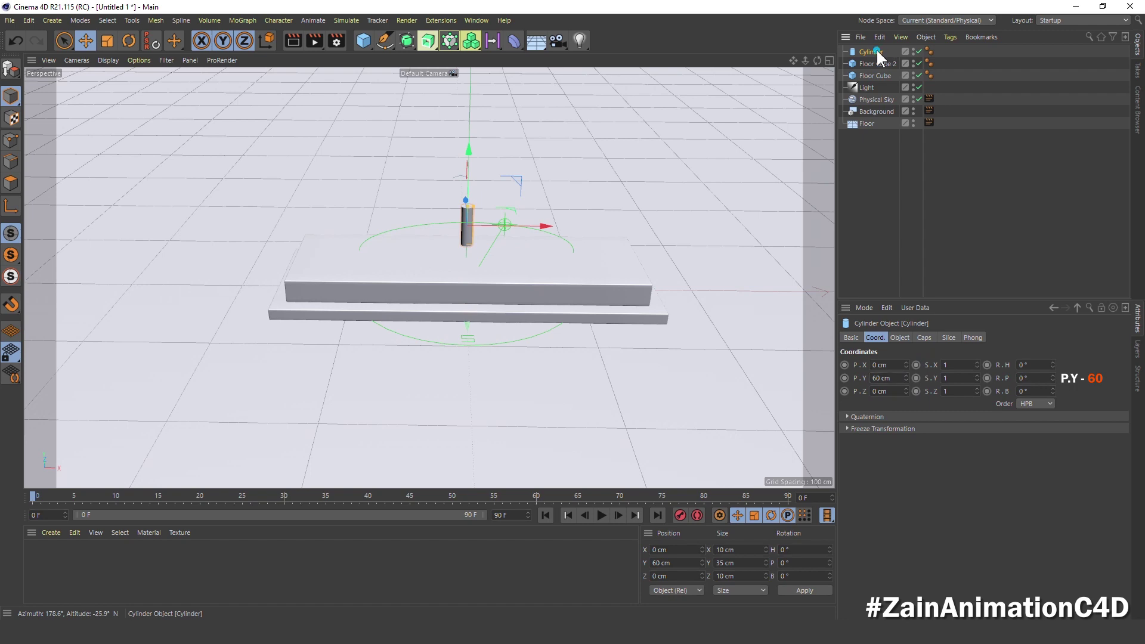
# Set the cylinder's height, rotation and cap segments to 36
pyautogui.click(901, 338)
pyautogui.scroll(3, 537, 250)
pyautogui.scroll(2, 449, 227)
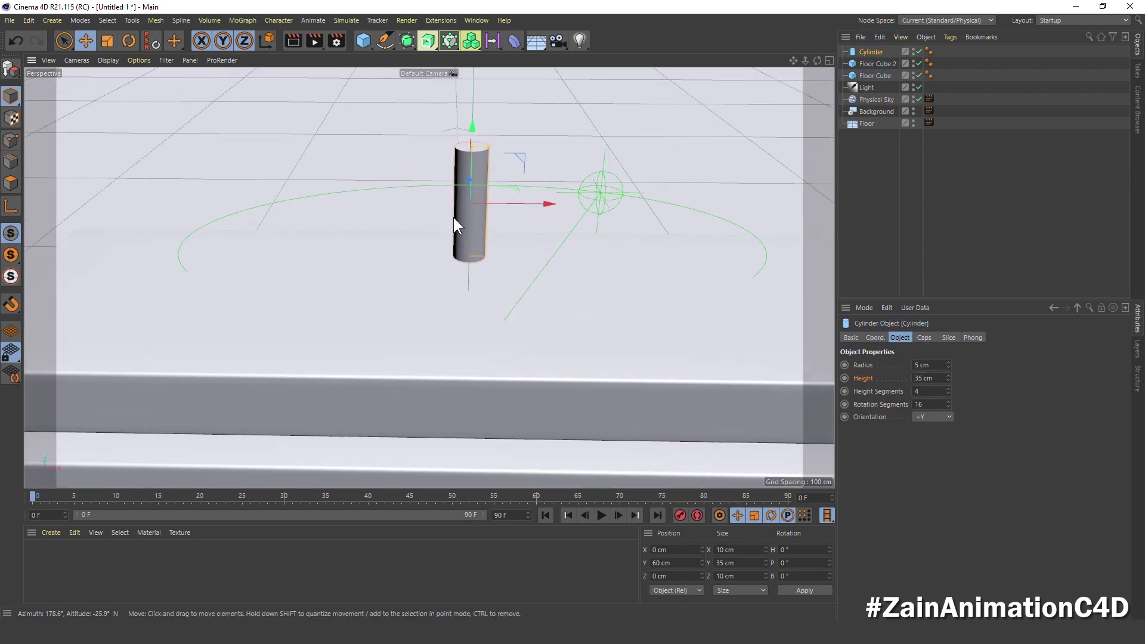
pyautogui.scroll(2, 454, 217)
pyautogui.doubleClick(930, 391)
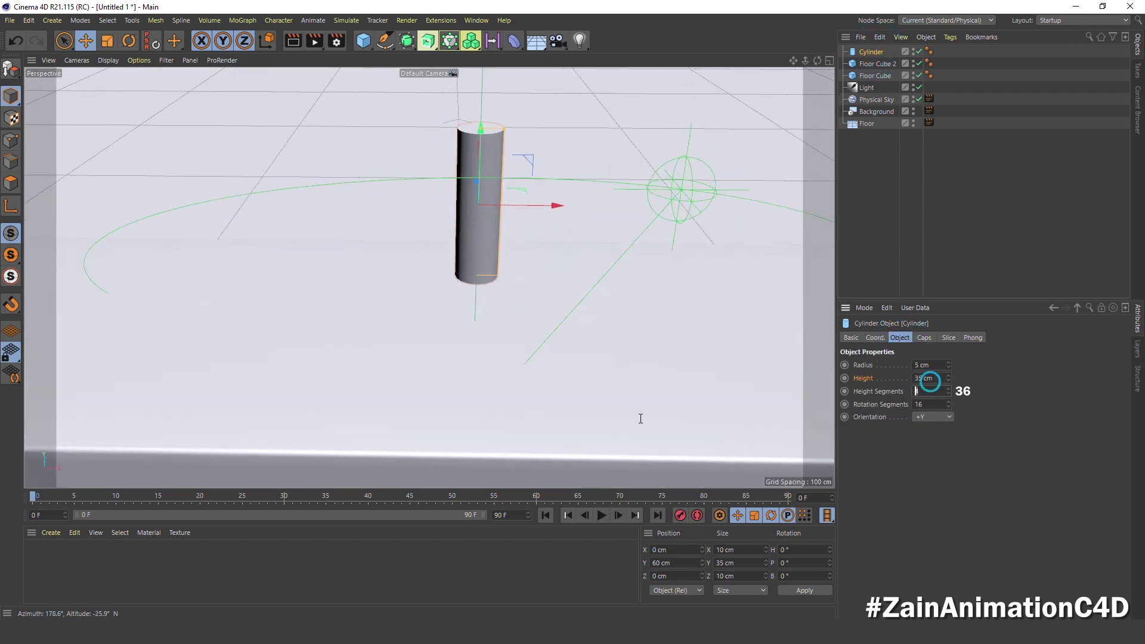
pyautogui.write('36')
pyautogui.press('Tab')
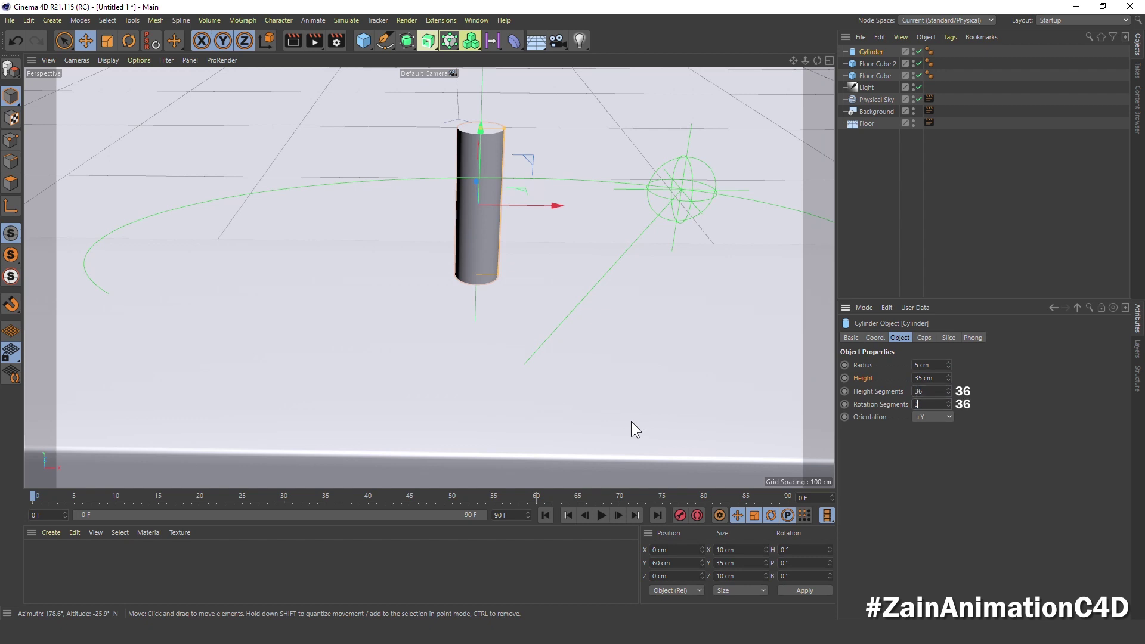
pyautogui.write('36')
pyautogui.click(865, 389)
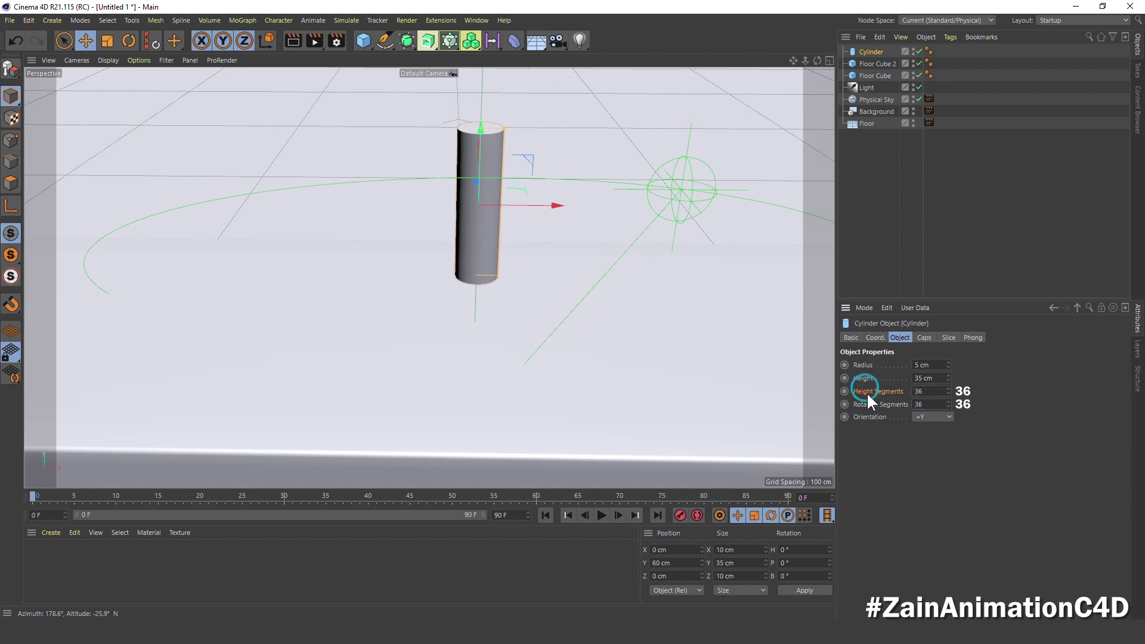
pyautogui.click(924, 338)
pyautogui.write('36')
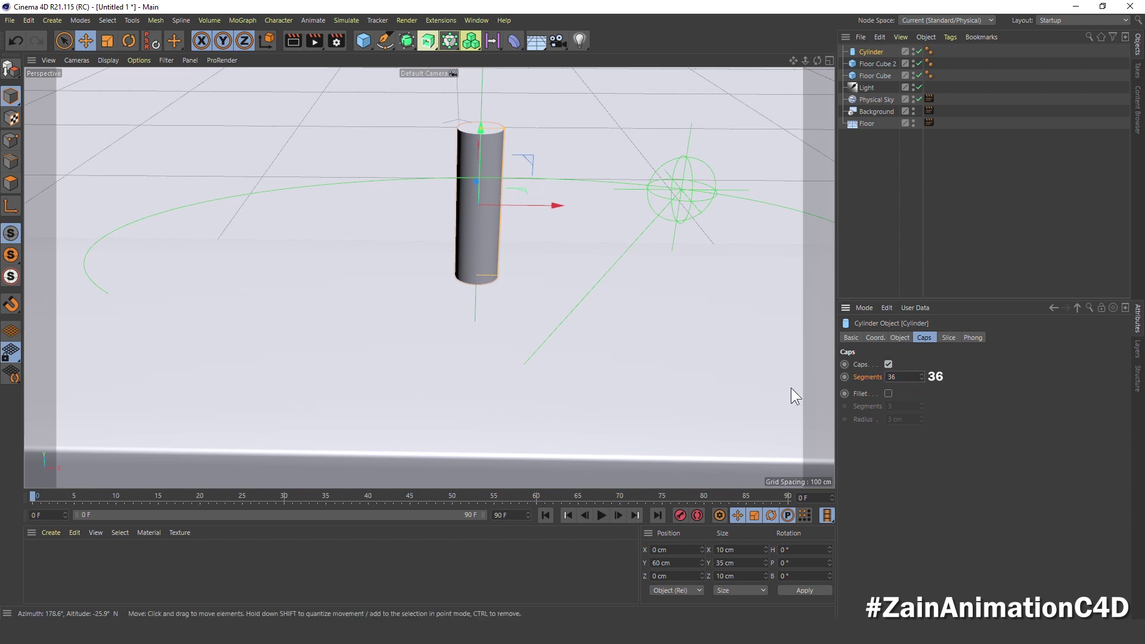
pyautogui.click(858, 174)
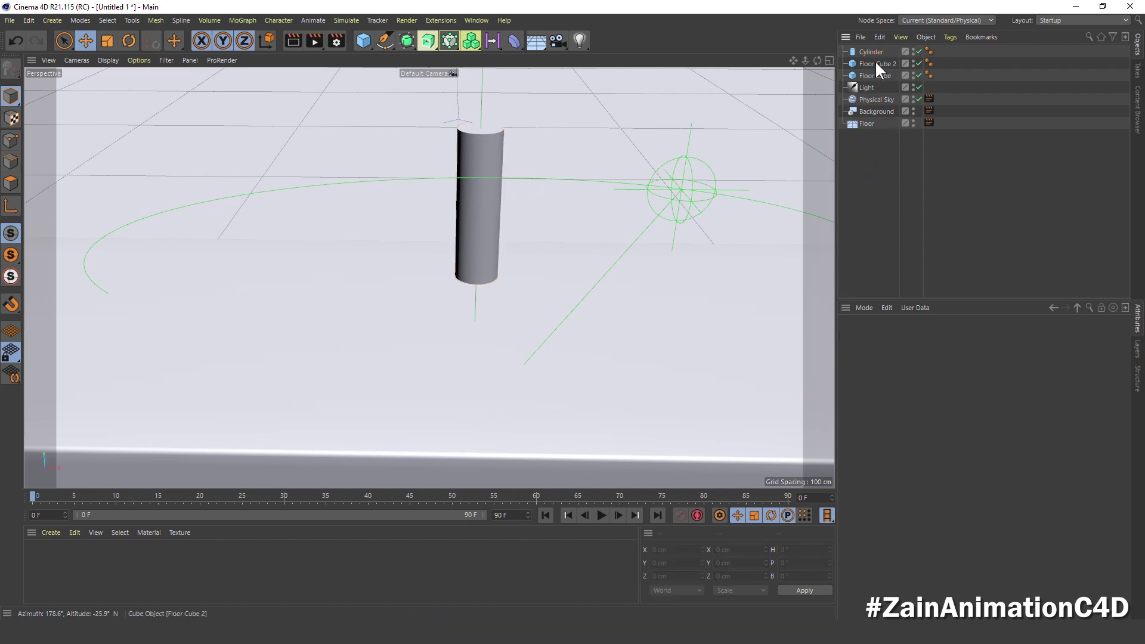
# Nest the cylinder under a new Cloner set to Grid Array mode
pyautogui.click(872, 51)
pyautogui.keyDown('alt'); pyautogui.click(450, 42); pyautogui.keyUp('alt')
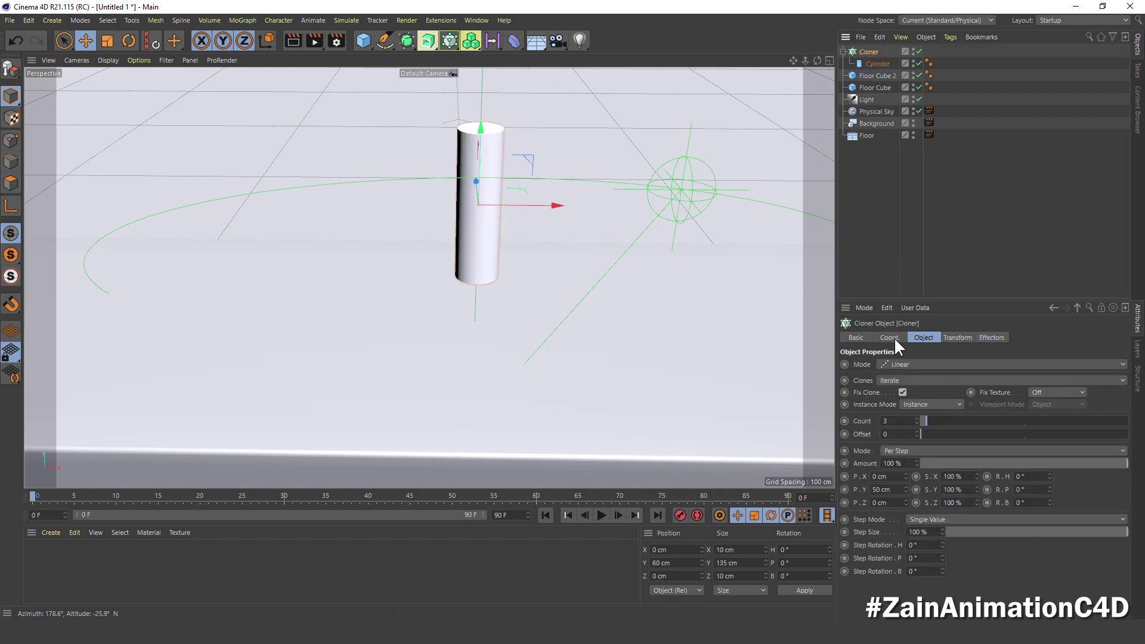
pyautogui.click(844, 52)
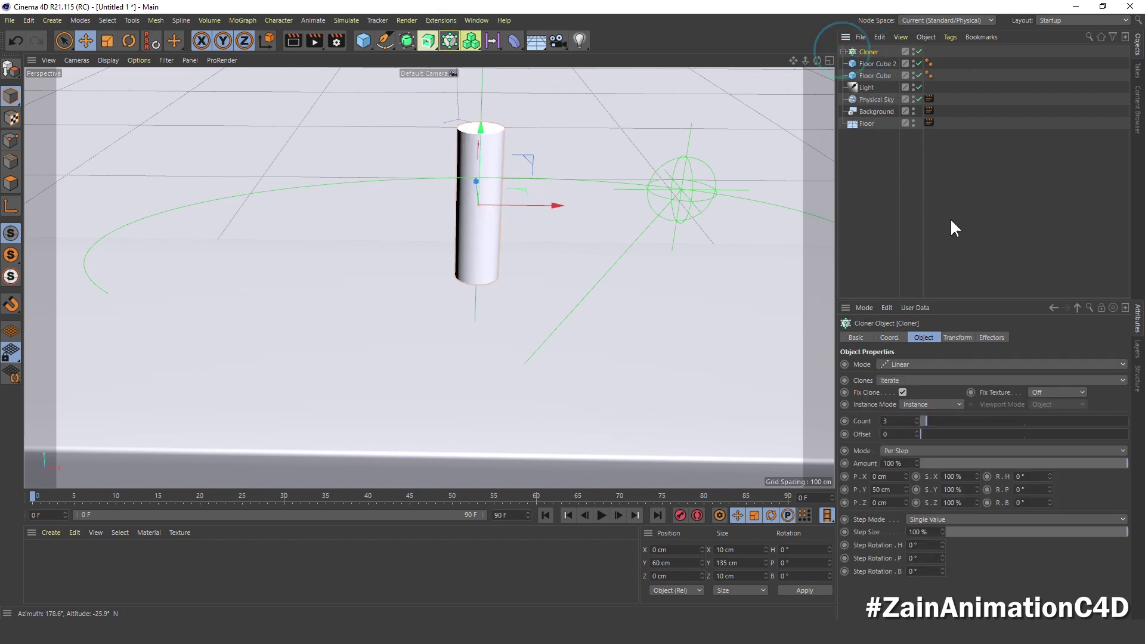
pyautogui.click(871, 364)
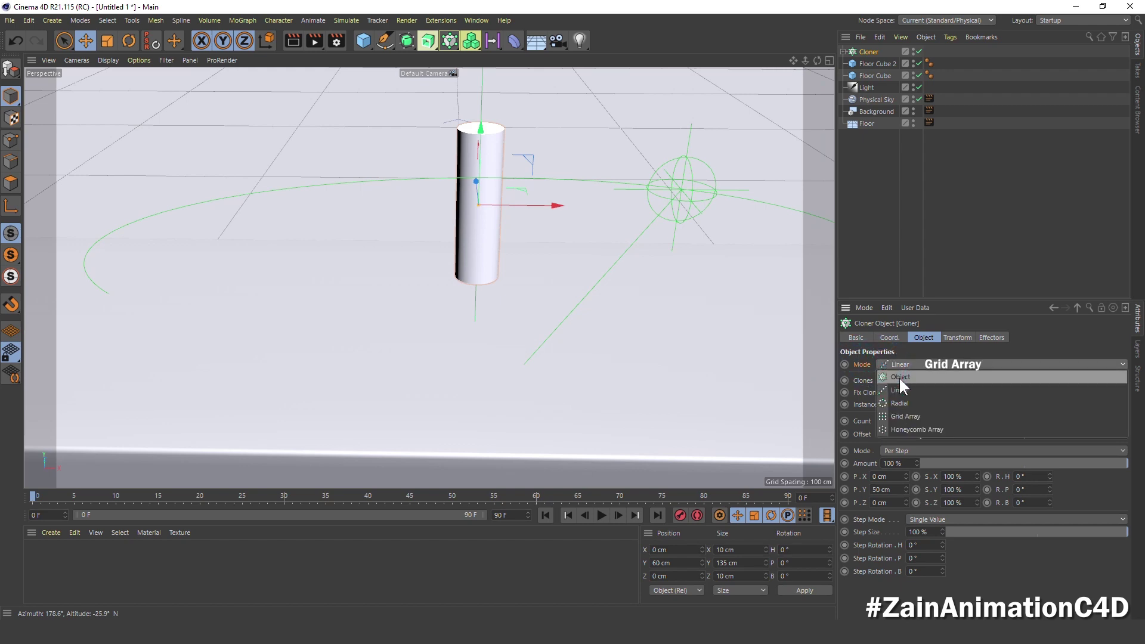
pyautogui.click(914, 412)
pyautogui.scroll(-5, 630, 294)
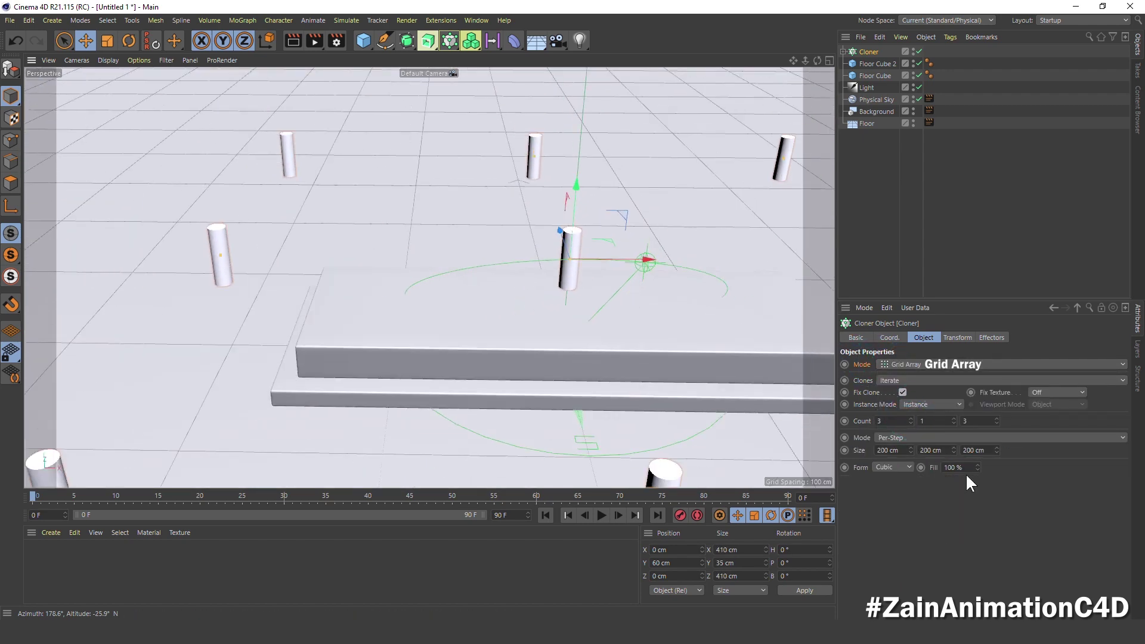
# Set the grid Count to 5/1/3 and Size to 50/200/35 cm
pyautogui.click(879, 421)
pyautogui.write('5')
pyautogui.press('Tab')
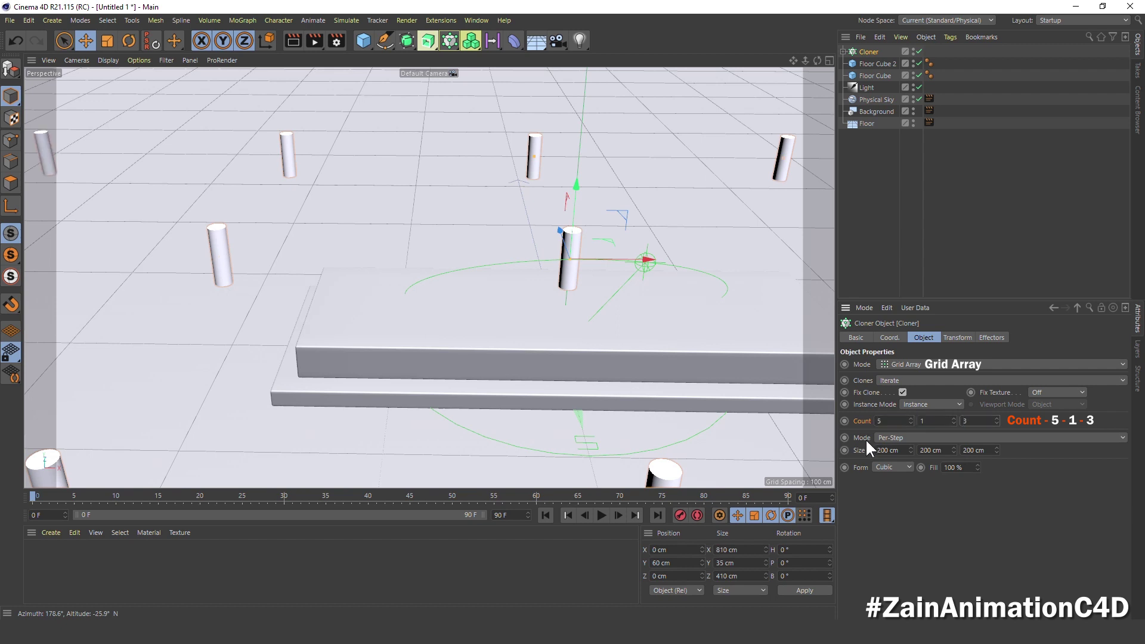
pyautogui.click(886, 450)
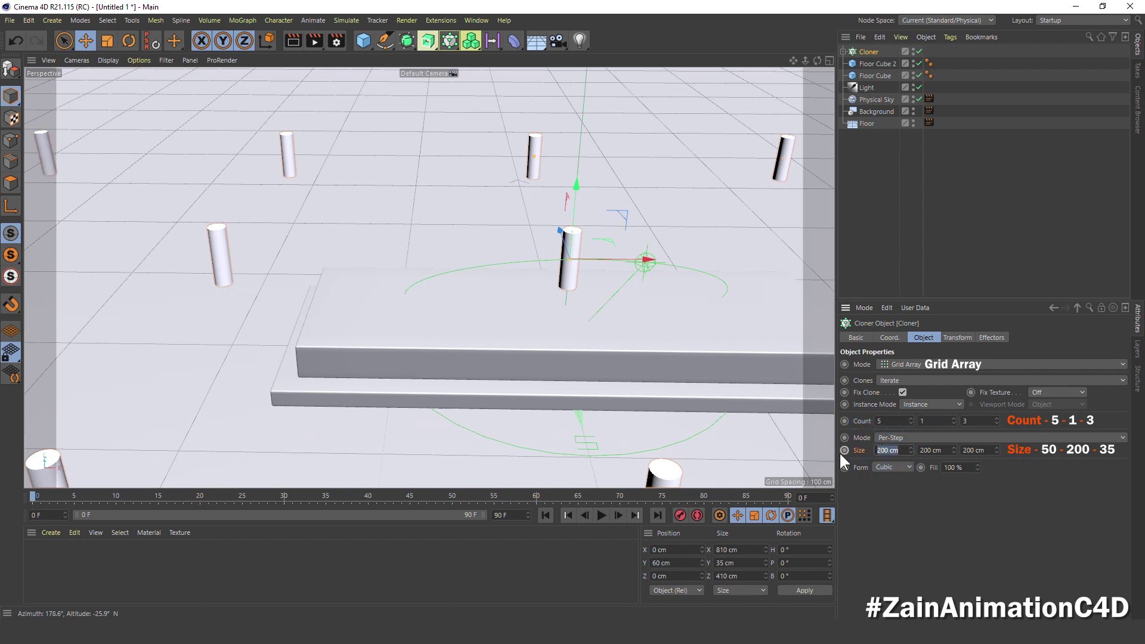
pyautogui.write('50')
pyautogui.press('Tab')
pyautogui.press('Tab')
pyautogui.write('35')
pyautogui.press('Return')
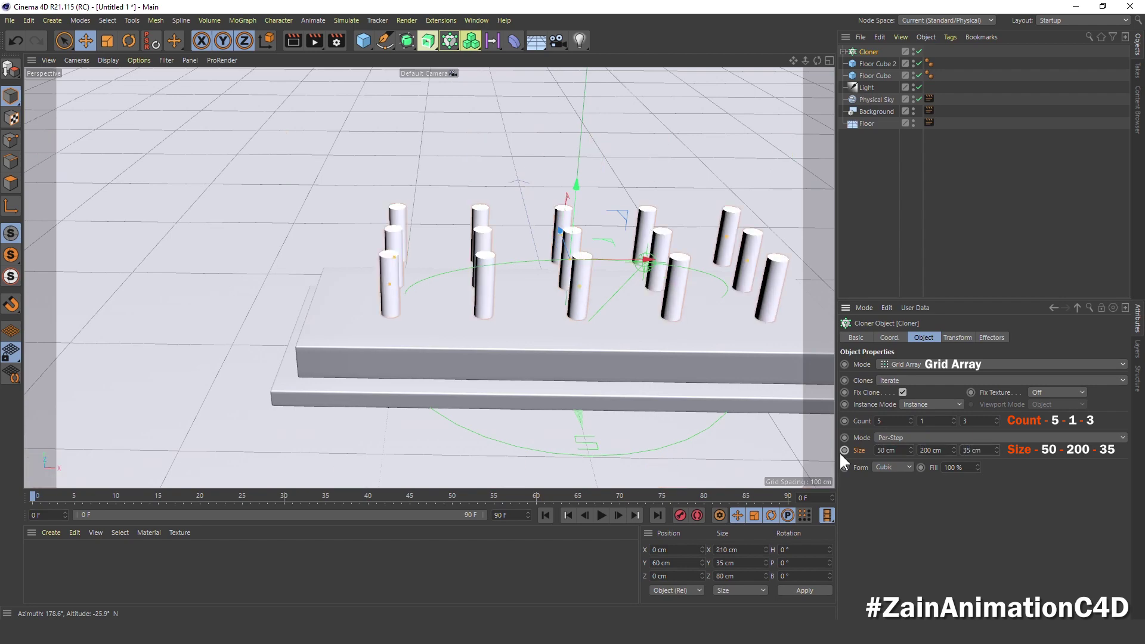
pyautogui.moveTo(756, 438)
pyautogui.keyDown('alt'); pyautogui.mouseDown()
pyautogui.moveTo(476, 305)
pyautogui.moveTo(603, 294)
pyautogui.moveTo(664, 273)
pyautogui.moveTo(606, 291)
pyautogui.moveTo(417, 292)
pyautogui.mouseUp(); pyautogui.keyUp('alt')
# In Front view, set the Cloner's P.Y to 33 cm, then return to Perspective
pyautogui.middleClick(450, 306)
pyautogui.middleClick(579, 356)
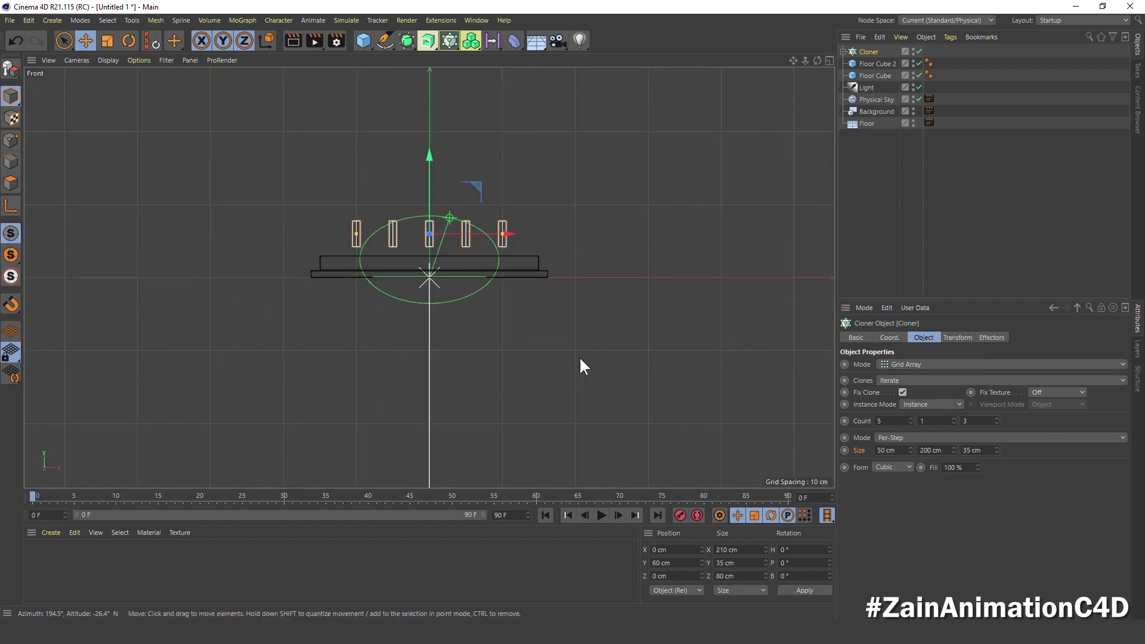
pyautogui.click(890, 338)
pyautogui.doubleClick(880, 379)
pyautogui.write('33')
pyautogui.press('Return')
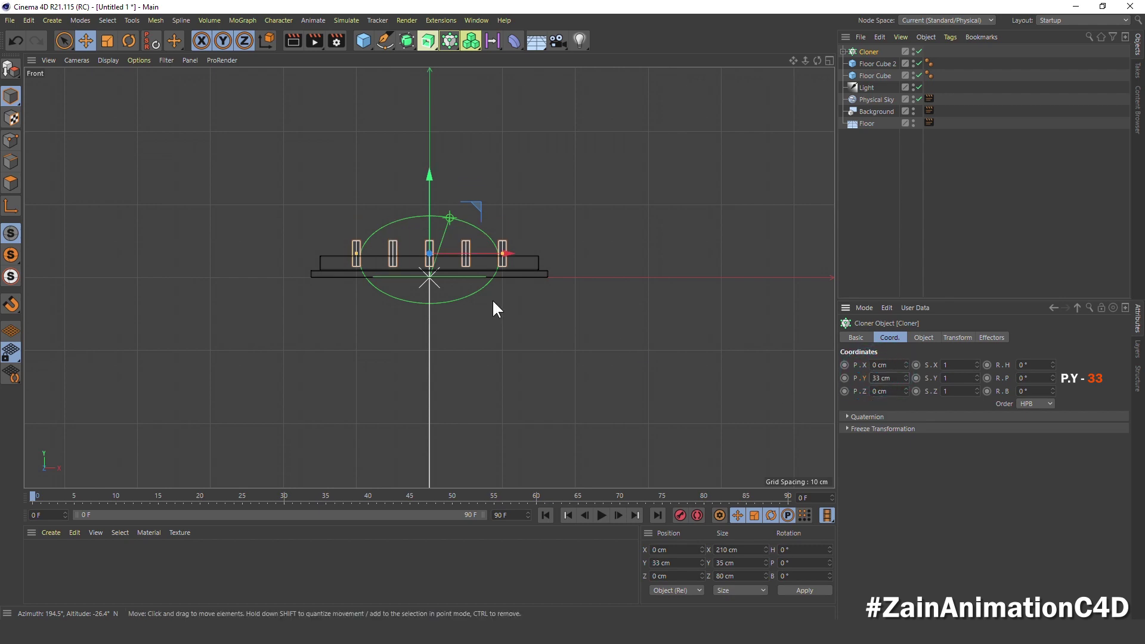
pyautogui.scroll(3, 356, 244)
pyautogui.scroll(3, 356, 245)
pyautogui.middleClick(441, 224)
pyautogui.moveTo(475, 299)
pyautogui.keyDown('alt'); pyautogui.mouseDown()
pyautogui.moveTo(582, 308)
pyautogui.moveTo(632, 270)
pyautogui.moveTo(473, 286)
pyautogui.moveTo(435, 308)
pyautogui.moveTo(235, 321)
pyautogui.moveTo(149, 286)
pyautogui.moveTo(174, 298)
pyautogui.moveTo(463, 309)
pyautogui.moveTo(463, 282)
pyautogui.moveTo(455, 300)
pyautogui.moveTo(213, 277)
pyautogui.moveTo(458, 289)
pyautogui.moveTo(738, 140)
pyautogui.mouseUp(); pyautogui.keyUp('alt')
pyautogui.scroll(5, 463, 283)
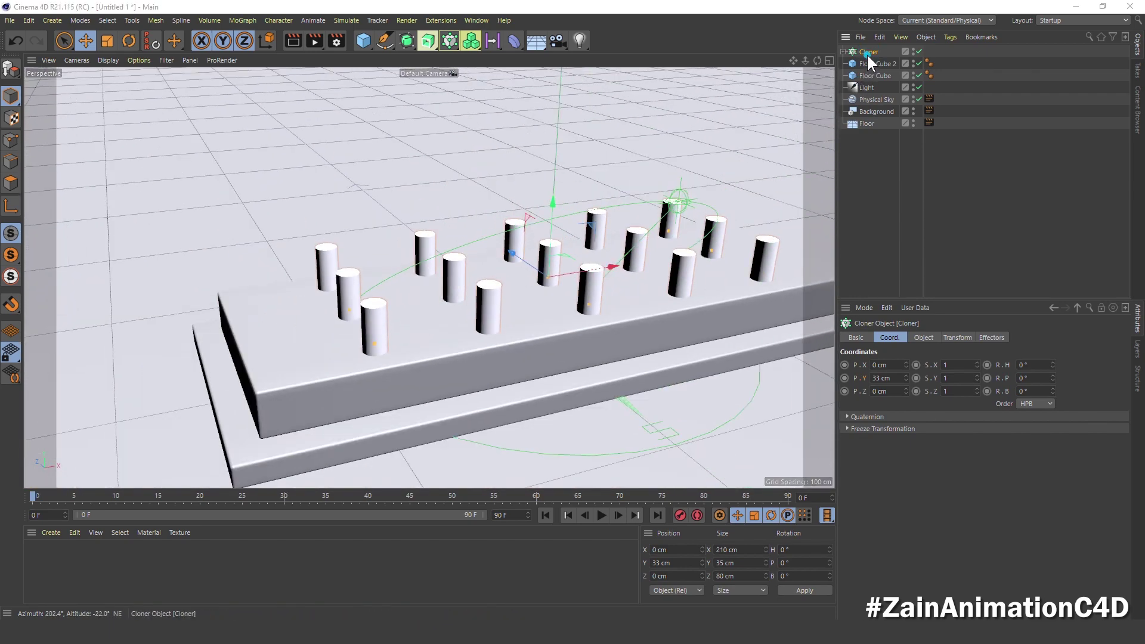
# Duplicate the Cloner and rename the copy 'Boole Cloner'
pyautogui.doubleClick(868, 52)
pyautogui.click(871, 53)
pyautogui.hotkey('ctrl', 'c')
pyautogui.hotkey('ctrl', 'v')
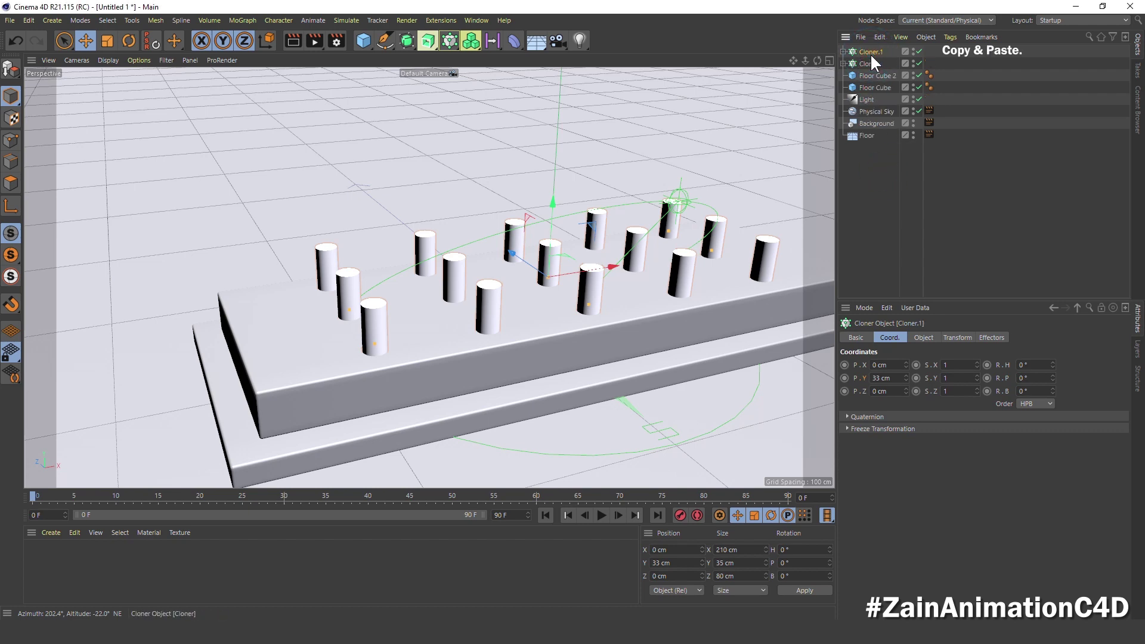
pyautogui.write('Boole')
pyautogui.press('End')
pyautogui.press('BackSpace')
pyautogui.press('BackSpace')
pyautogui.press('Return')
pyautogui.click(866, 54)
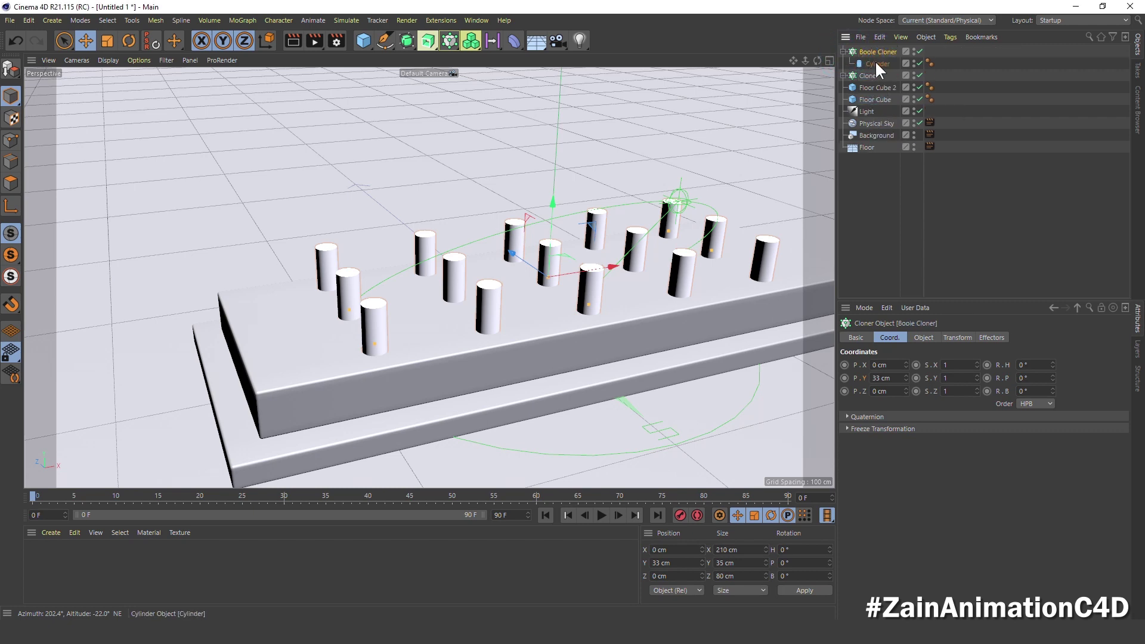
# Widen the Boole Cloner's inner cylinder radius to 6 cm
pyautogui.click(876, 63)
pyautogui.click(911, 338)
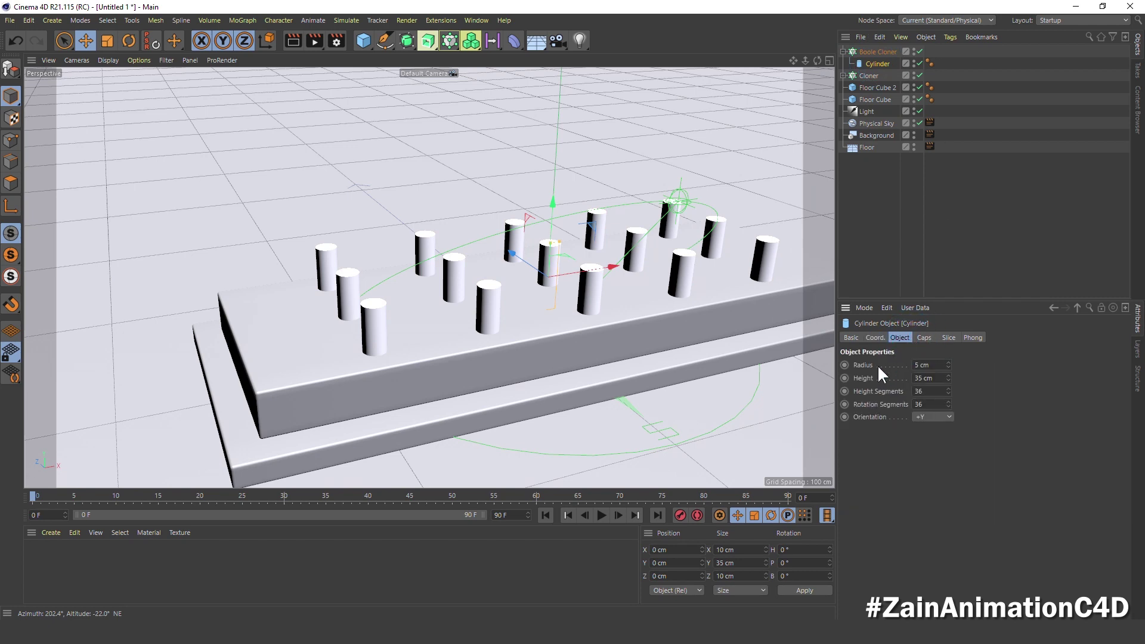
pyautogui.doubleClick(928, 365)
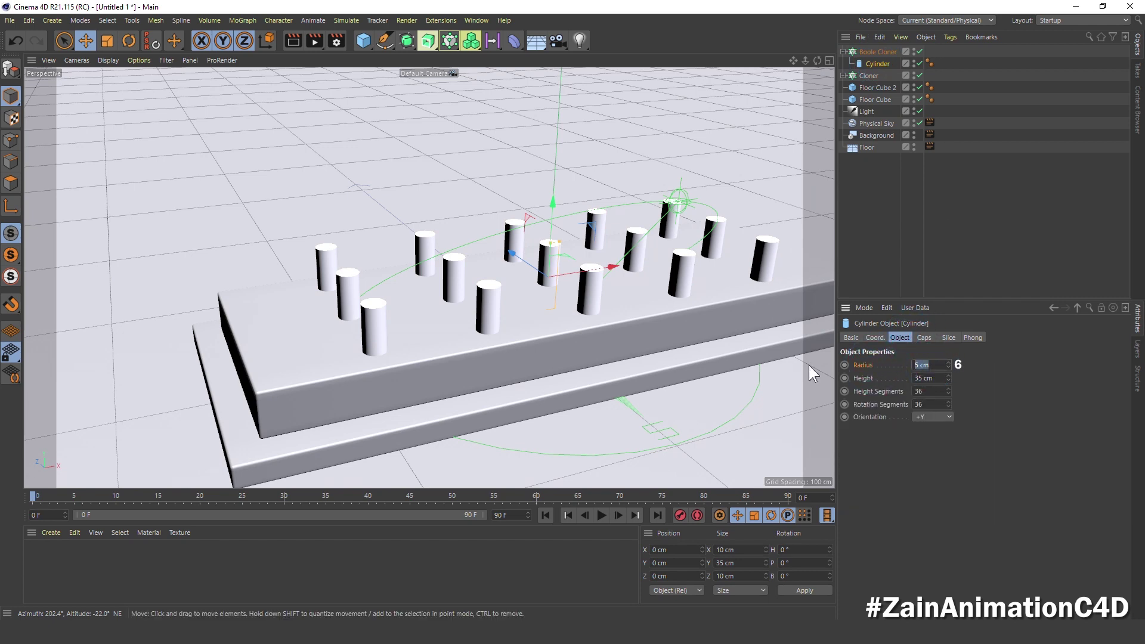
pyautogui.write('6')
pyautogui.press('Return')
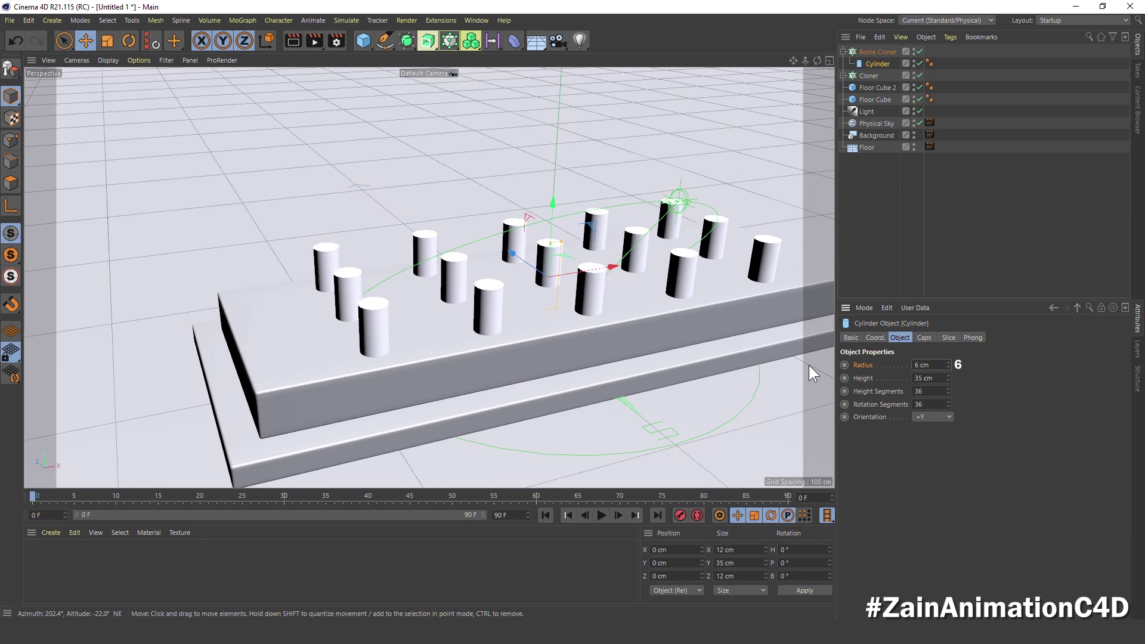
pyautogui.click(886, 163)
pyautogui.click(843, 51)
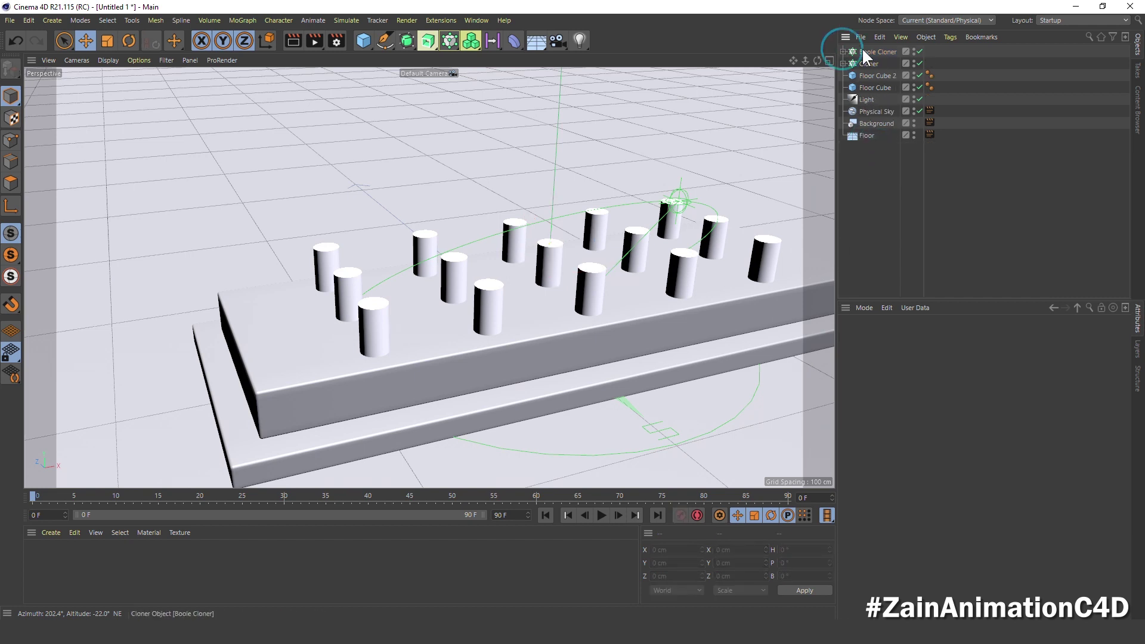
# Duplicate Floor Cube 2 and name the copy 'Boole Cube'
pyautogui.click(877, 97)
pyautogui.click(874, 75)
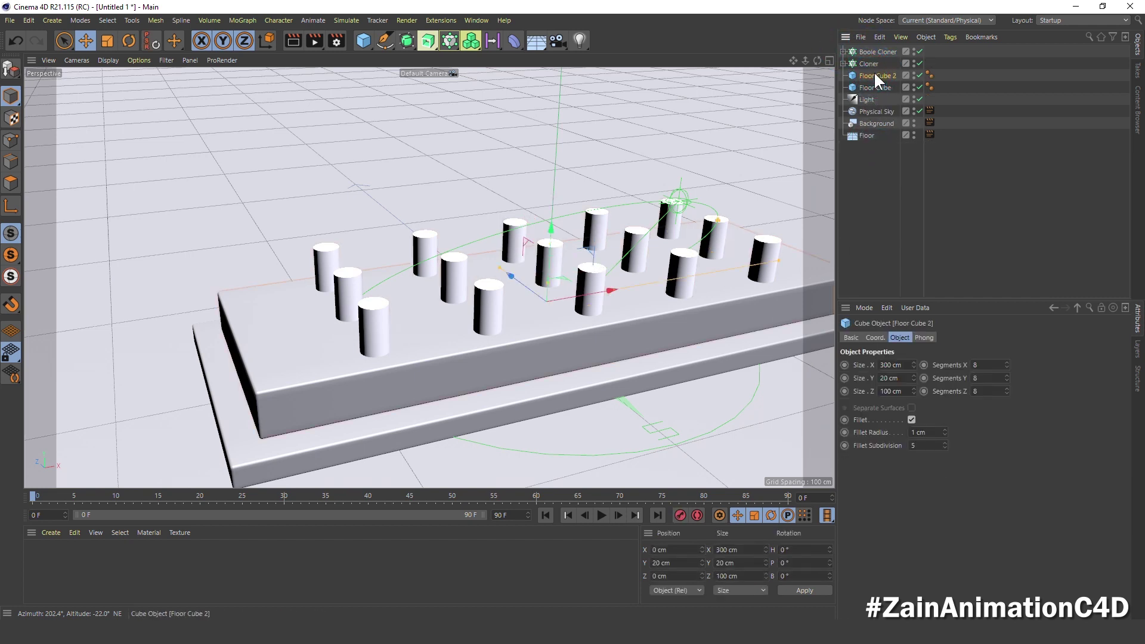
pyautogui.click(920, 76)
pyautogui.hotkey('ctrl', 'c')
pyautogui.hotkey('ctrl', 'v')
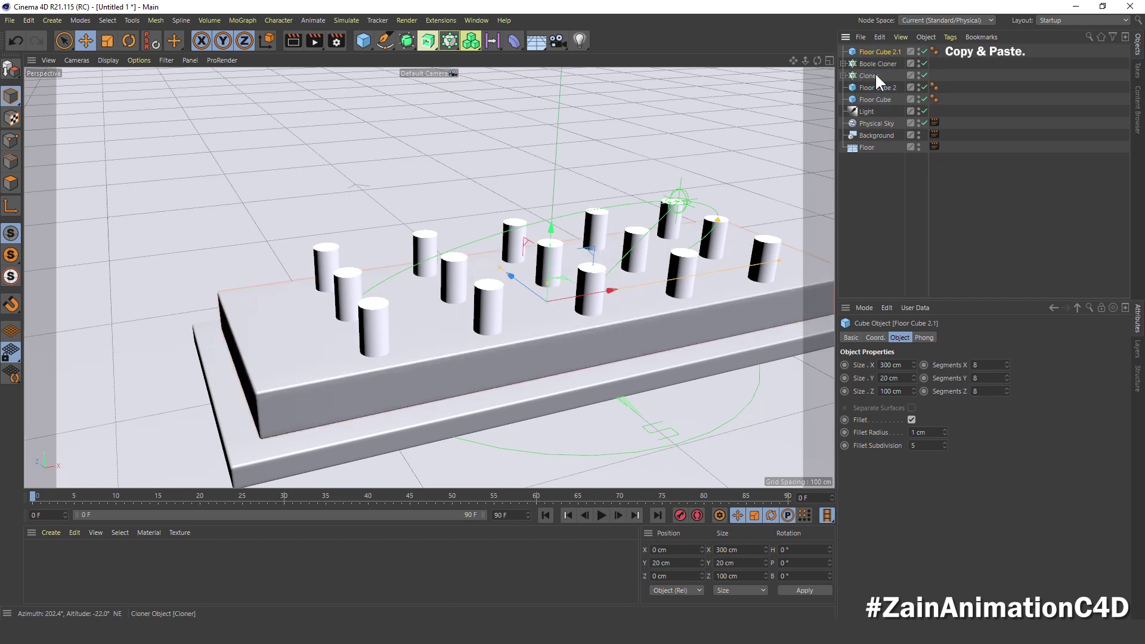
pyautogui.doubleClick(873, 51)
pyautogui.write('Bo')
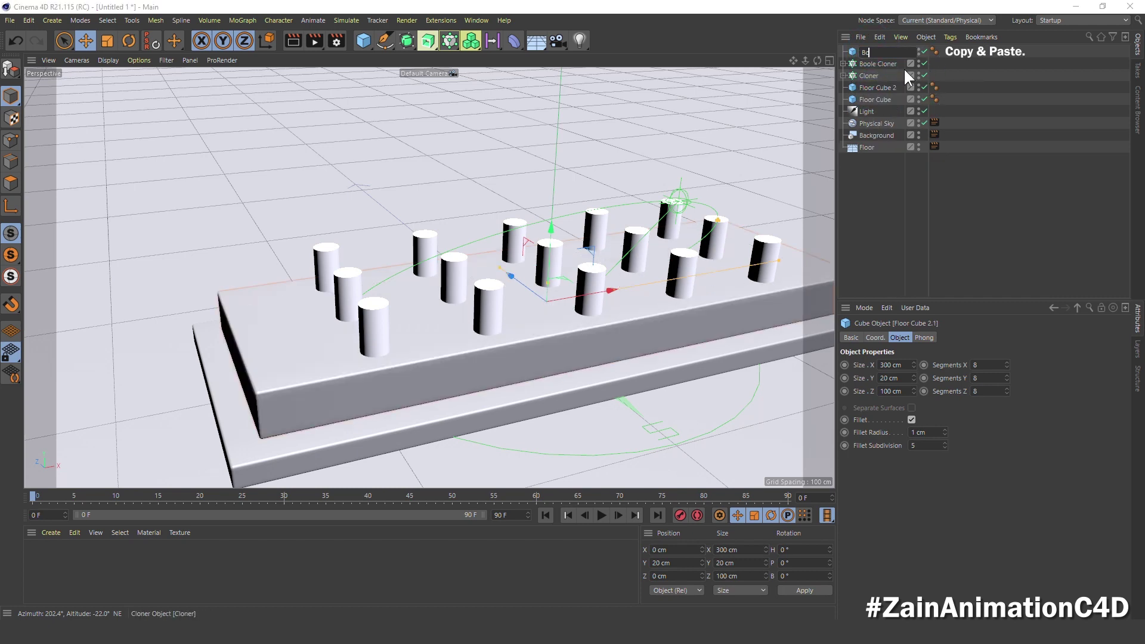
pyautogui.write('ole Cube')
pyautogui.press('Return')
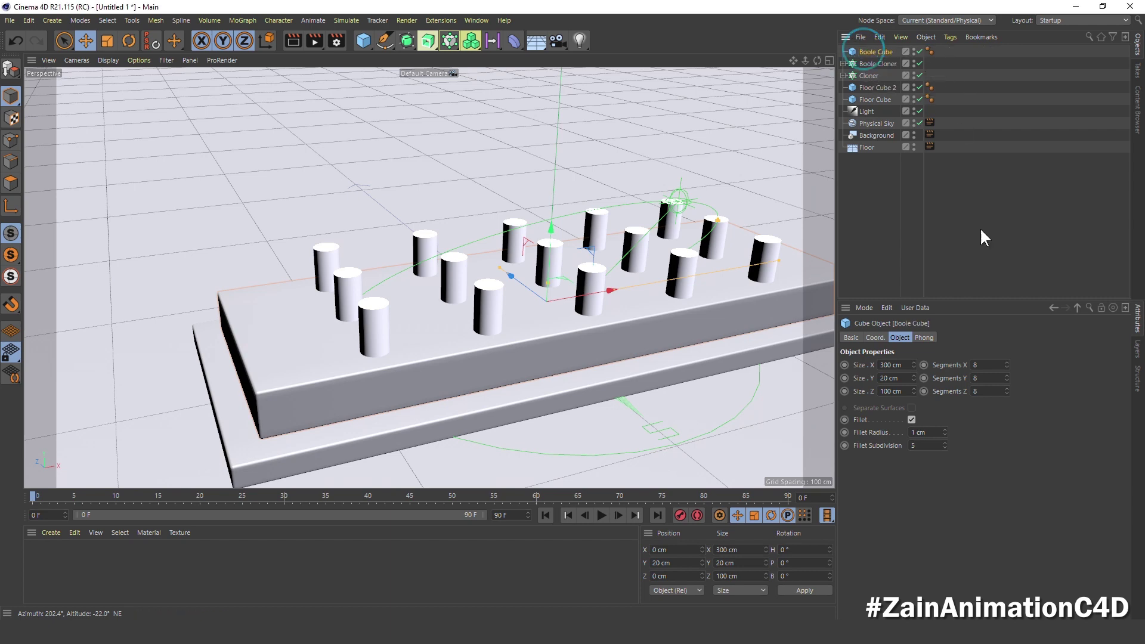
# Give Boole Cube 36 X segments and switch the viewport to Gouraud Shading (Lines)
pyautogui.doubleClick(981, 365)
pyautogui.write('3')
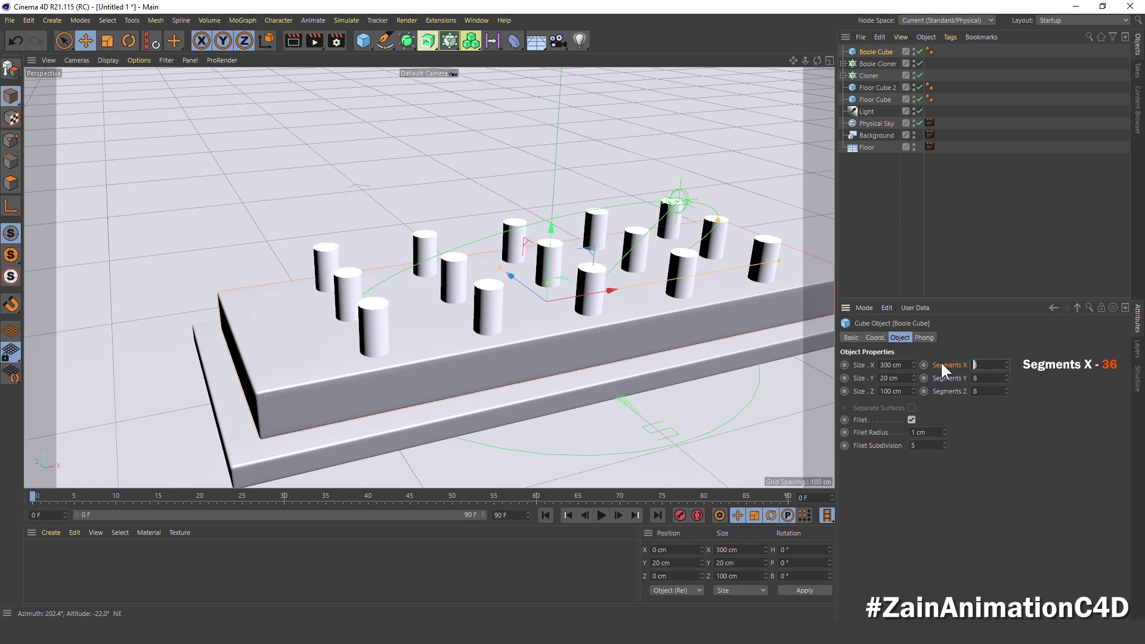
pyautogui.write('6')
pyautogui.press('Return')
pyautogui.click(108, 60)
pyautogui.click(122, 83)
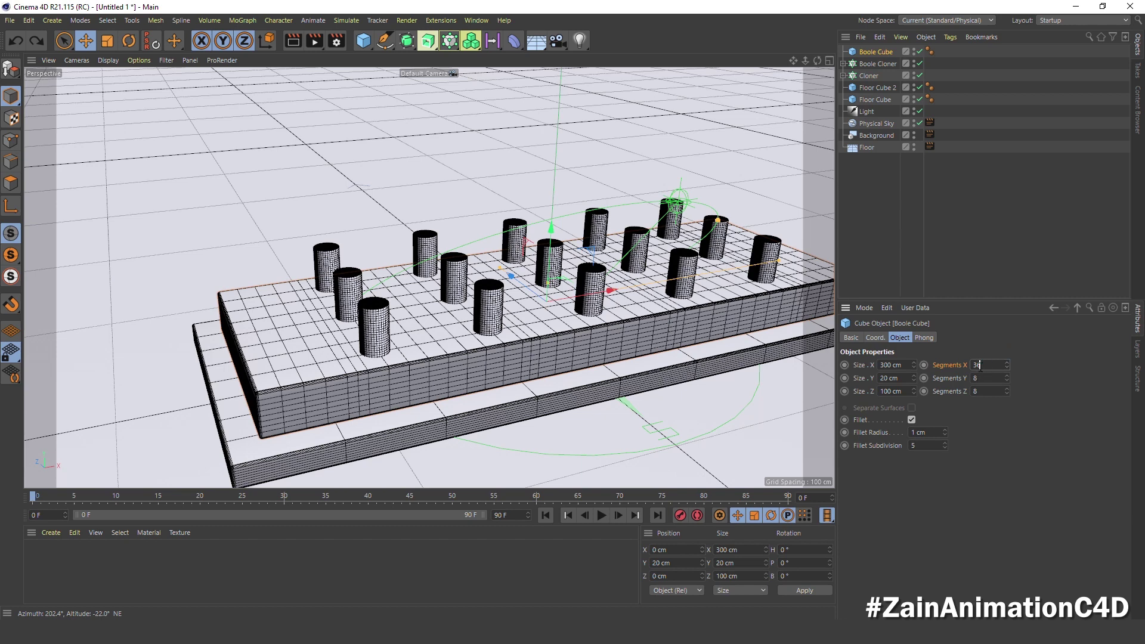
pyautogui.click(854, 167)
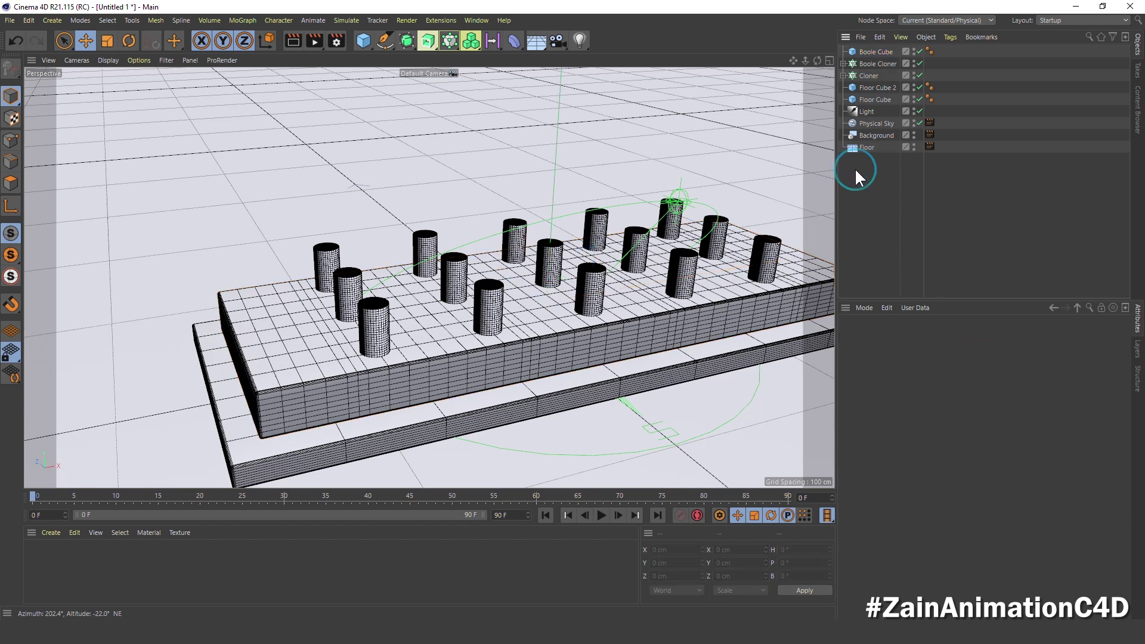
# Add a Boole object from the Generators palette
pyautogui.click(431, 36)
pyautogui.click(413, 34)
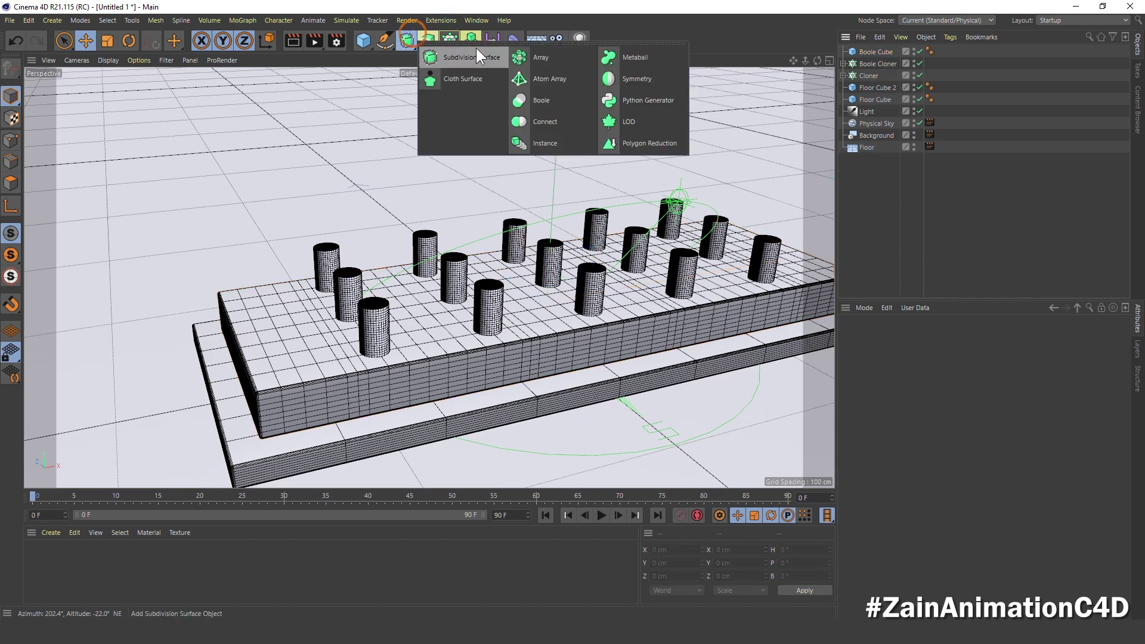
pyautogui.click(546, 101)
pyautogui.click(872, 63)
pyautogui.moveTo(880, 80); pyautogui.dragTo(877, 52)
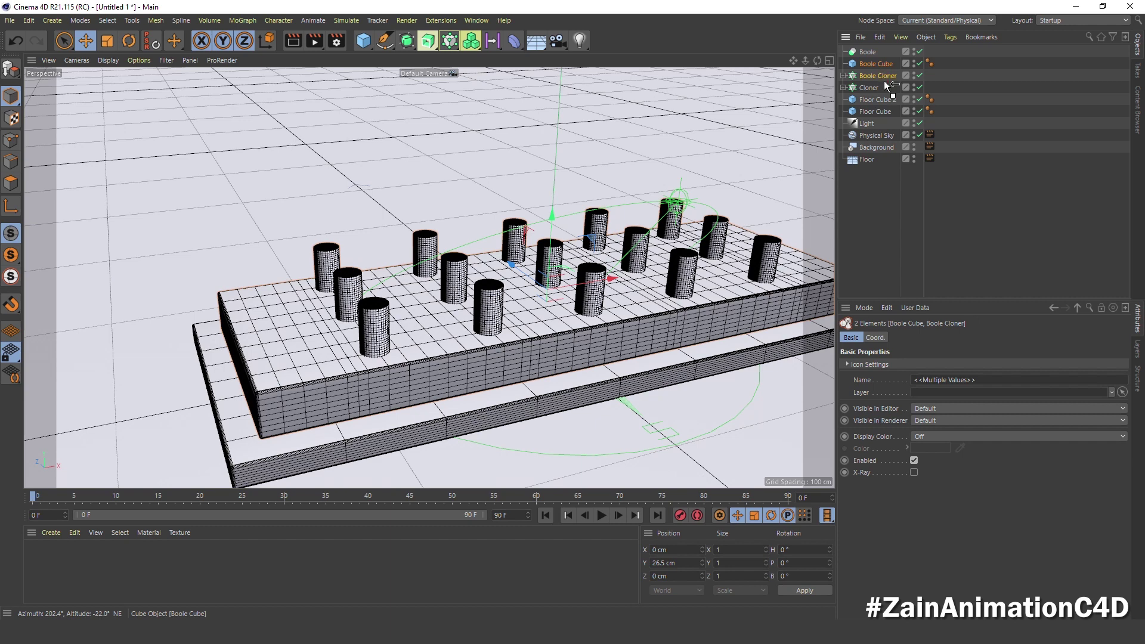
pyautogui.click(882, 71)
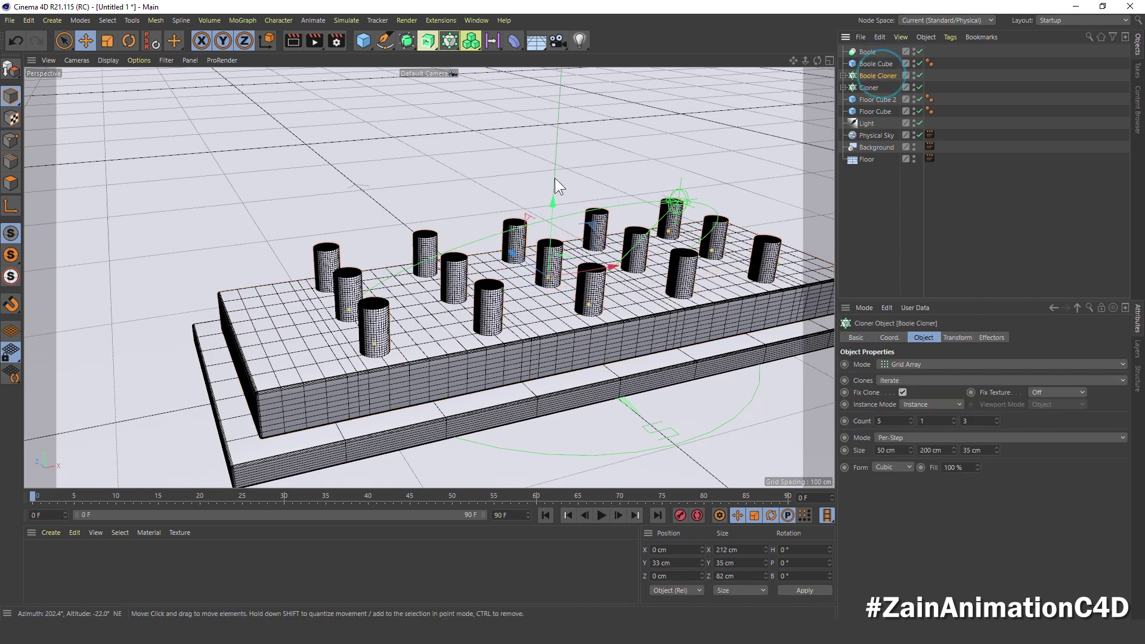
pyautogui.middleClick(503, 188)
pyautogui.middleClick(402, 187)
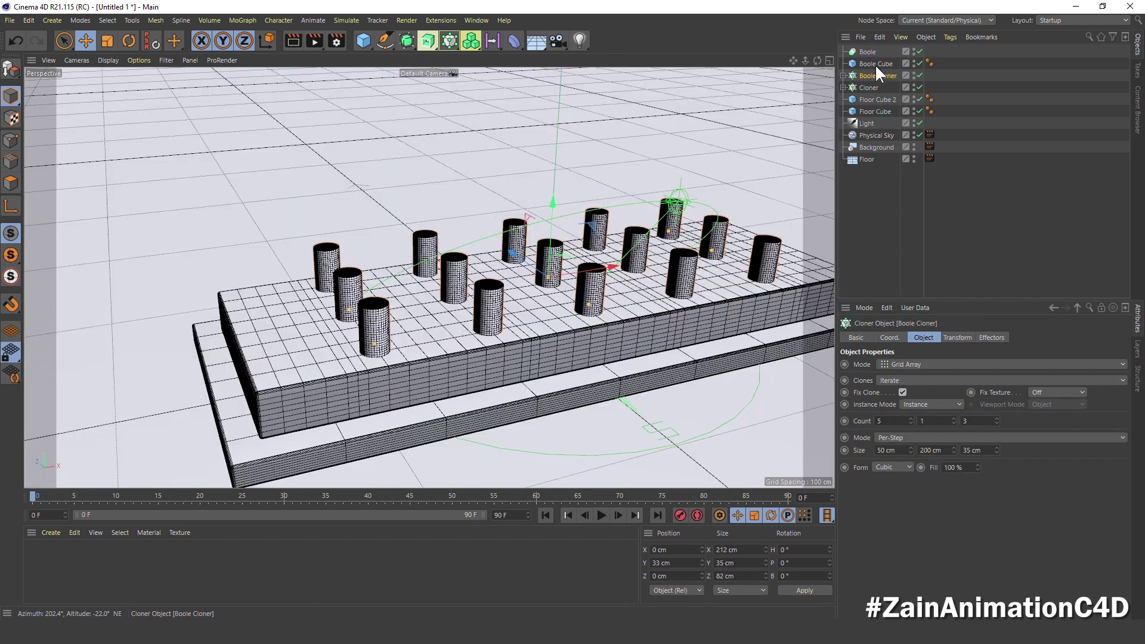
# Raise Boole Cube to a Y position of 40 cm
pyautogui.click(876, 63)
pyautogui.click(875, 337)
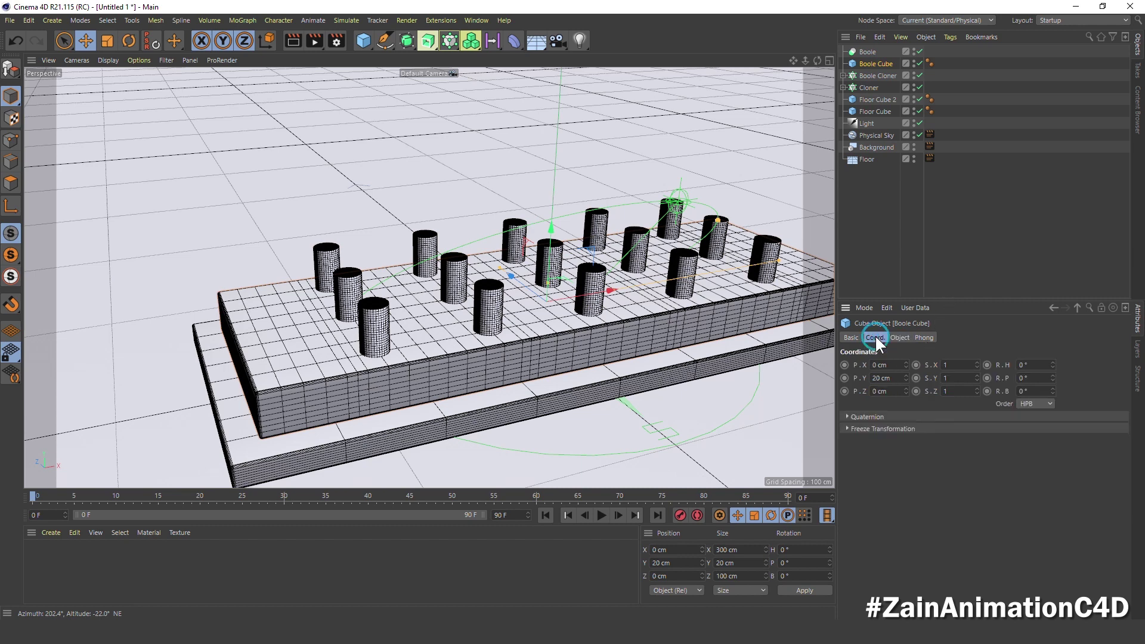
pyautogui.click(903, 379)
pyautogui.write('40')
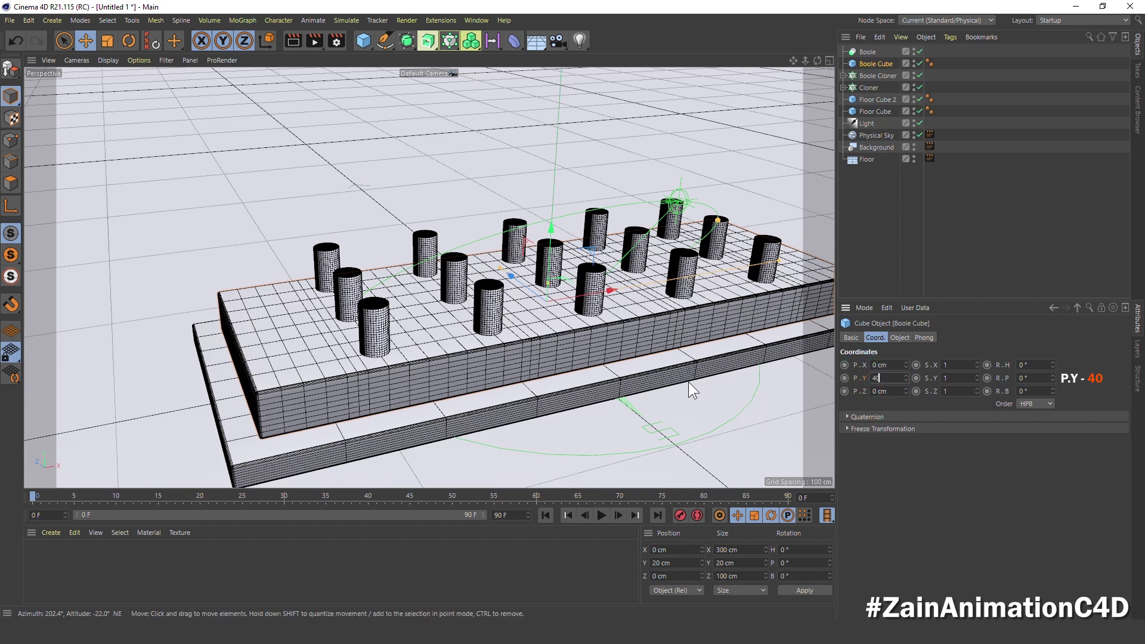
pyautogui.press('Return')
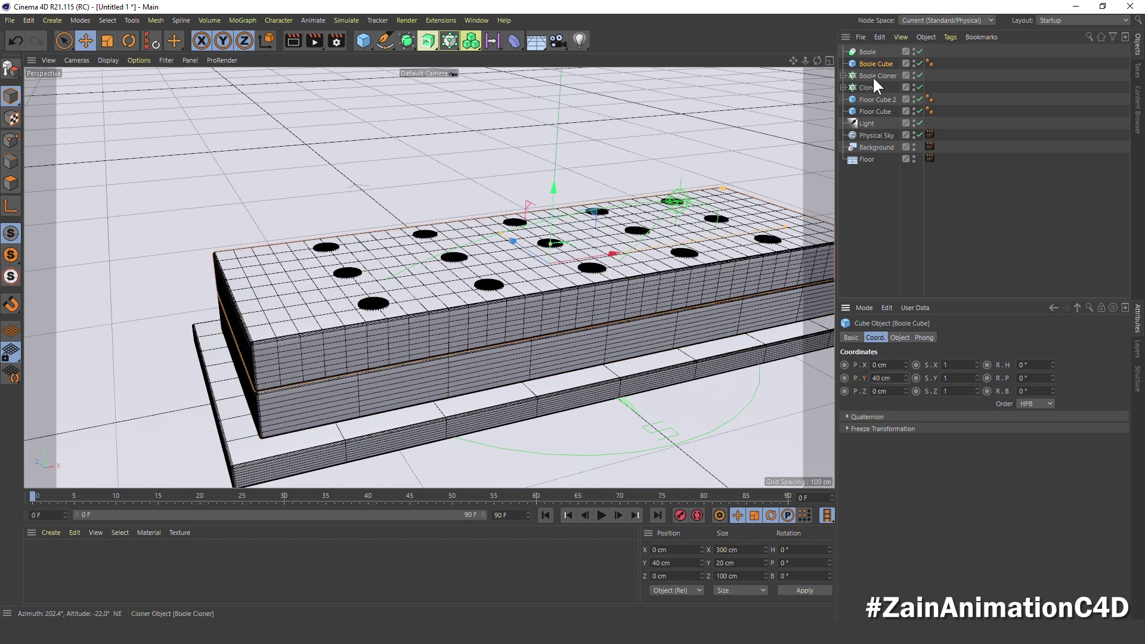
# Set Boole Cloner's Y position to 40 cm as well
pyautogui.click(872, 76)
pyautogui.press('F4')
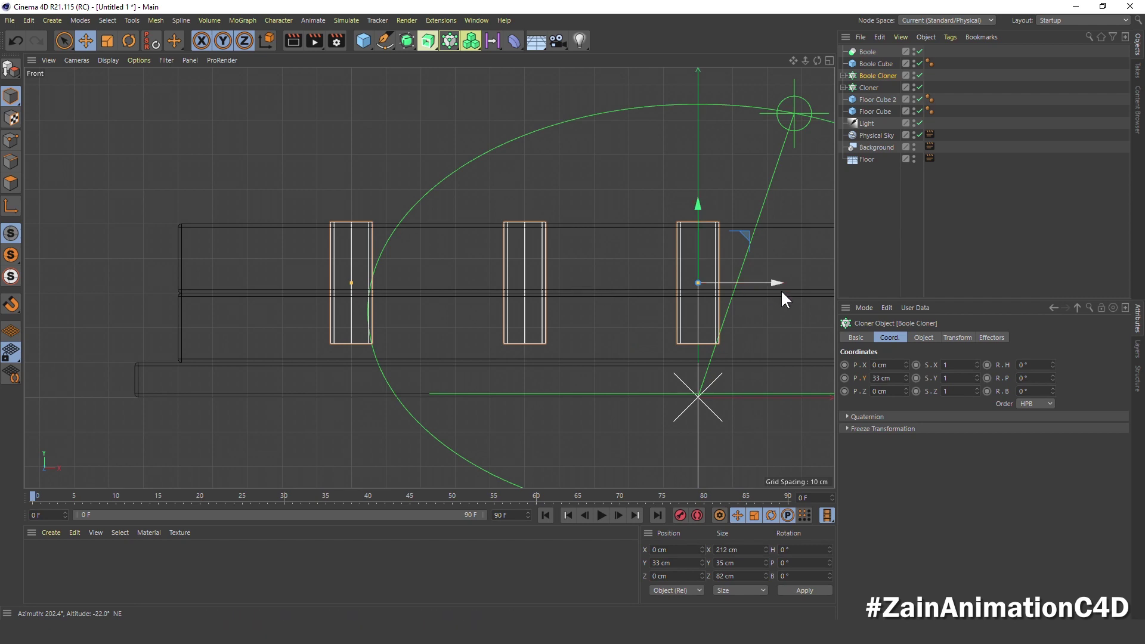
pyautogui.doubleClick(884, 378)
pyautogui.write('0')
pyautogui.press('Return')
pyautogui.press('F5')
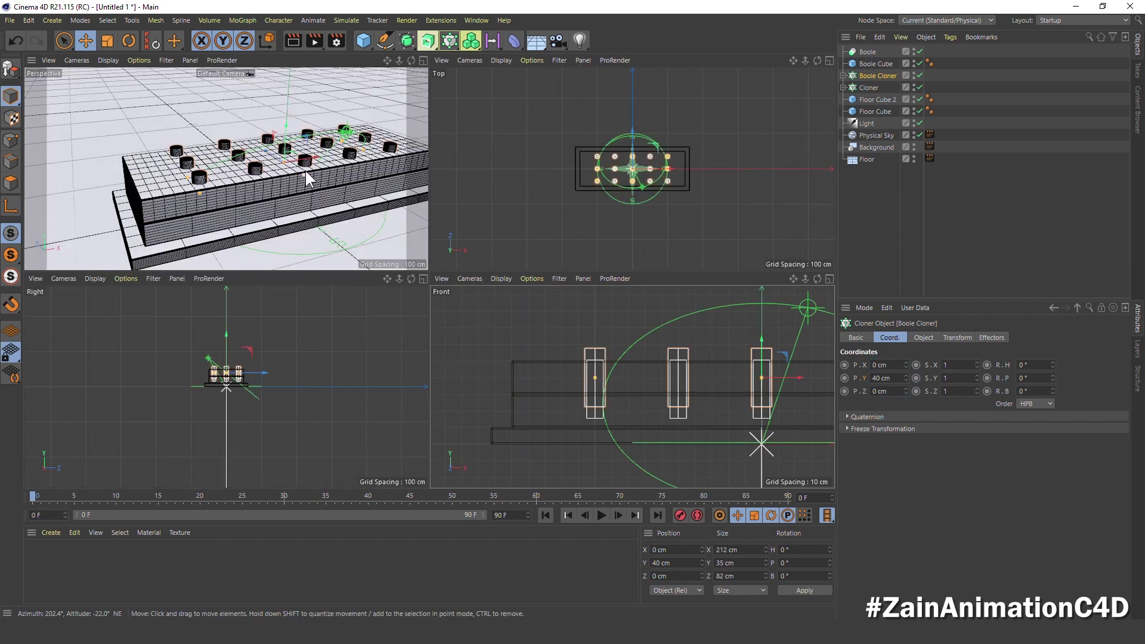
pyautogui.press('F1')
pyautogui.keyDown('ctrl'); pyautogui.click(876, 64); pyautogui.keyUp('ctrl')
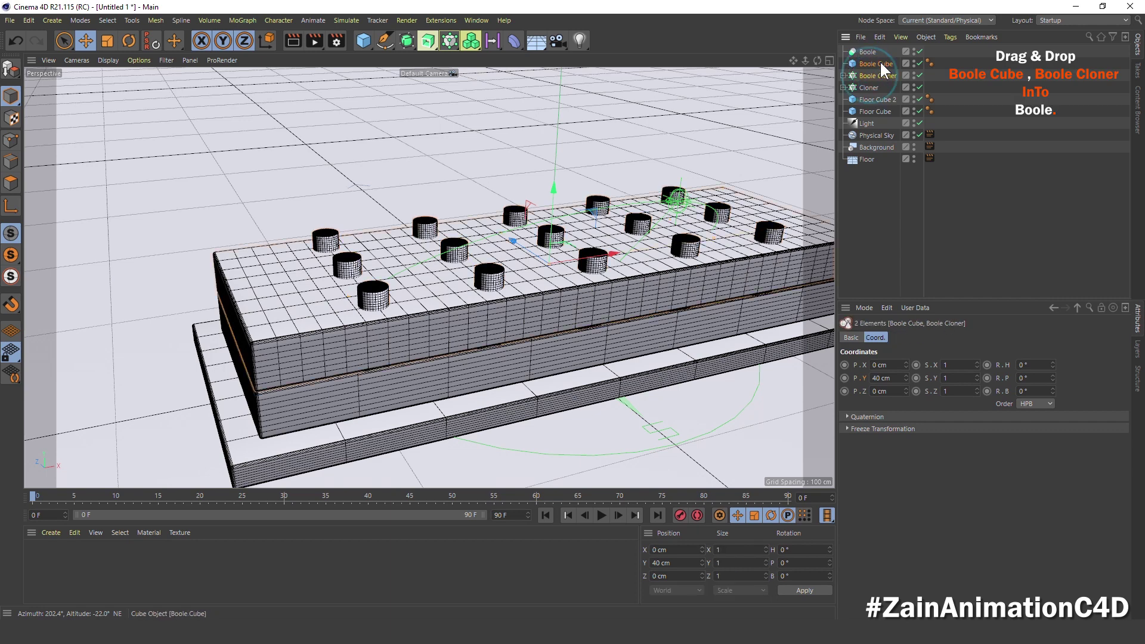
# Nest Boole Cube and Boole Cloner under Boole, use plain Gouraud Shading, and disable the Cloner
pyautogui.moveTo(881, 66); pyautogui.dragTo(879, 51)
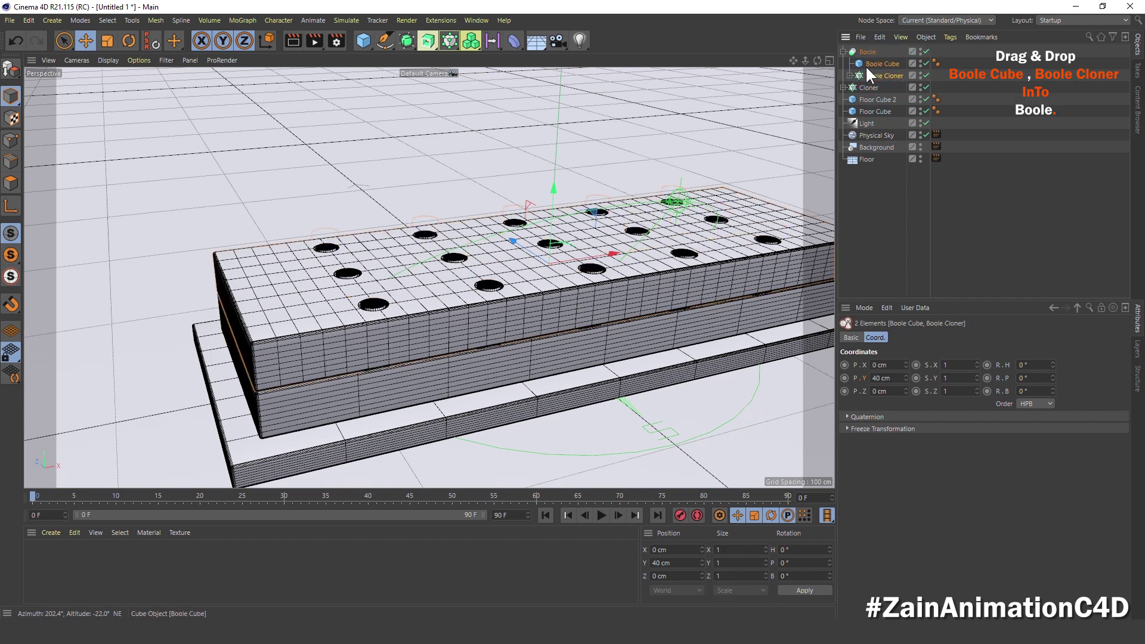
pyautogui.click(844, 52)
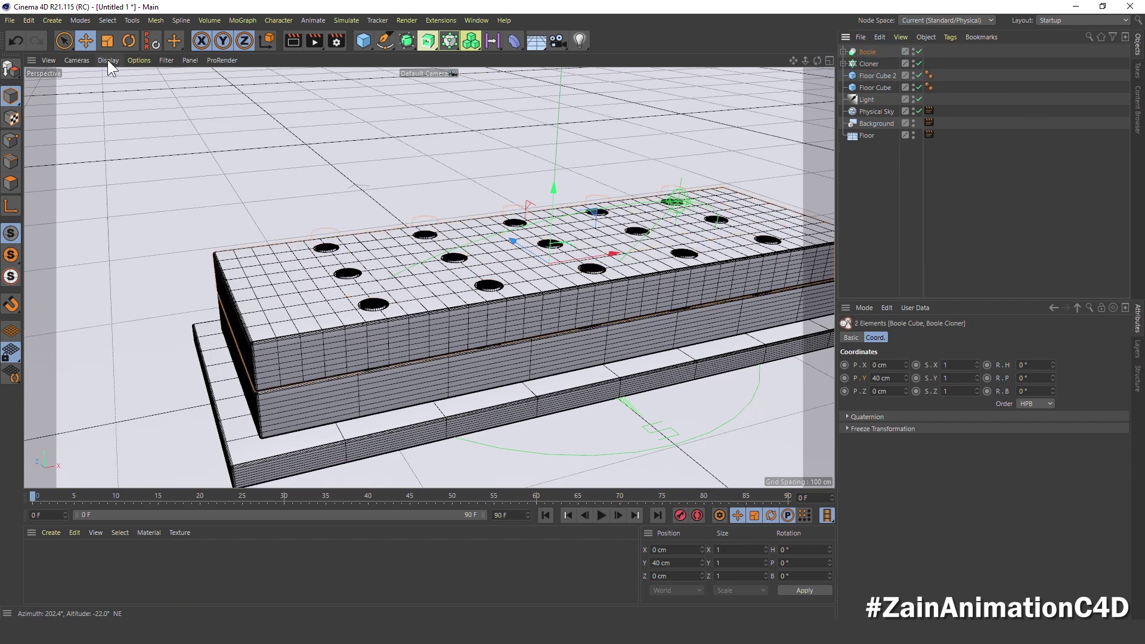
pyautogui.click(113, 75)
pyautogui.scroll(3, 438, 284)
pyautogui.scroll(3, 419, 327)
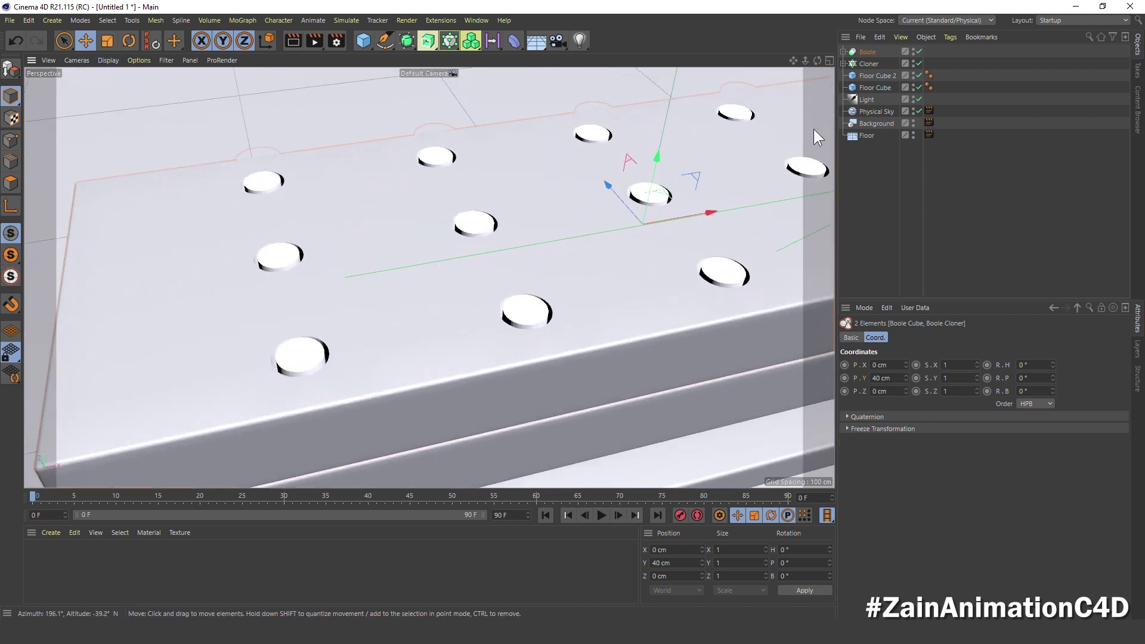
pyautogui.click(919, 60)
pyautogui.moveTo(416, 242)
pyautogui.keyDown('alt'); pyautogui.mouseDown()
pyautogui.moveTo(518, 235)
pyautogui.moveTo(407, 202)
pyautogui.mouseUp(); pyautogui.keyUp('alt')
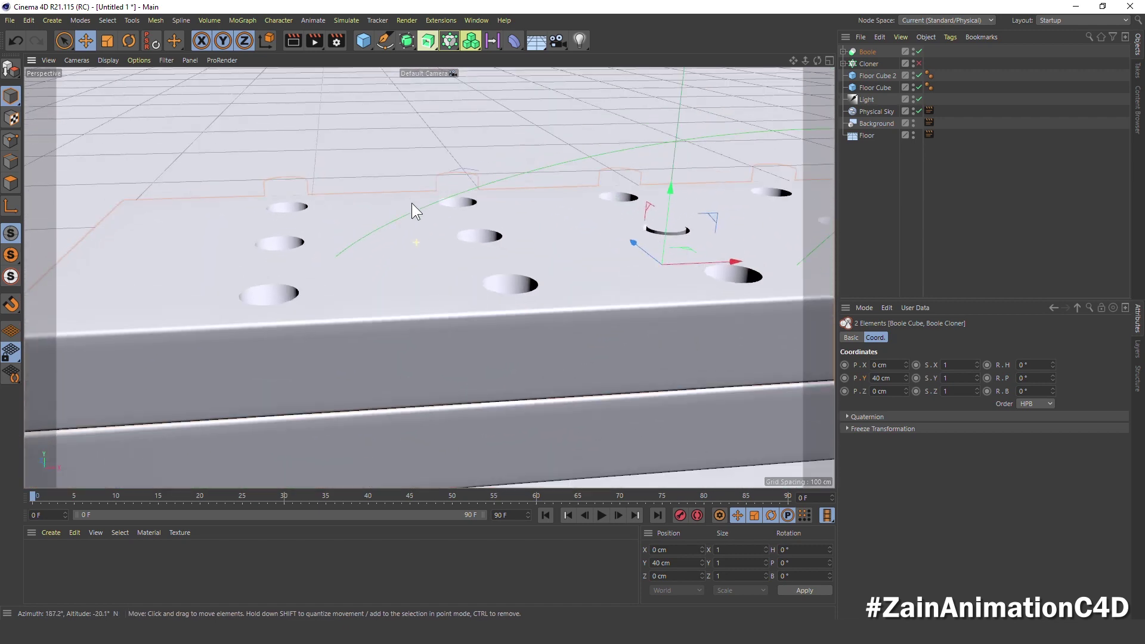
pyautogui.click(867, 52)
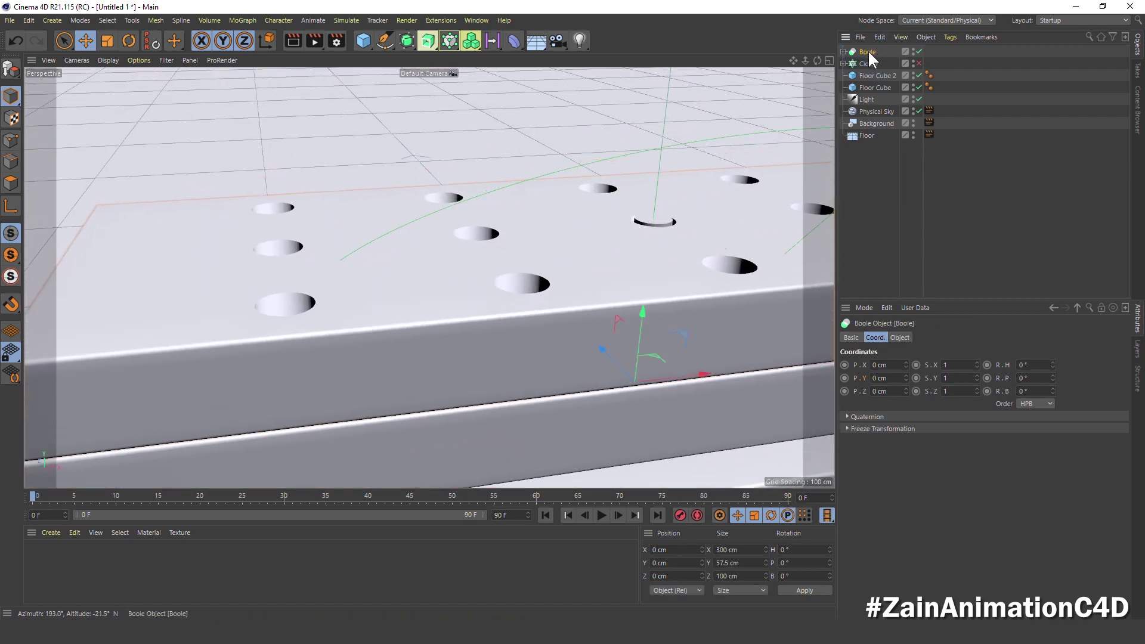
# Convert the Boole's current state to a new object and hide the original Boole
pyautogui.rightClick(869, 53)
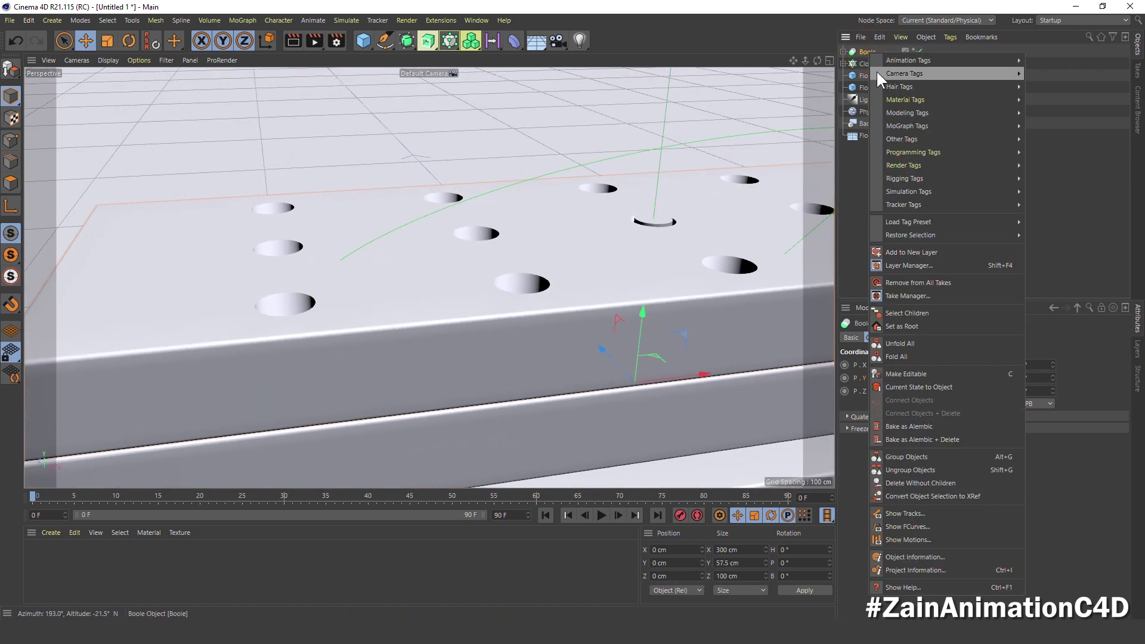
pyautogui.click(929, 387)
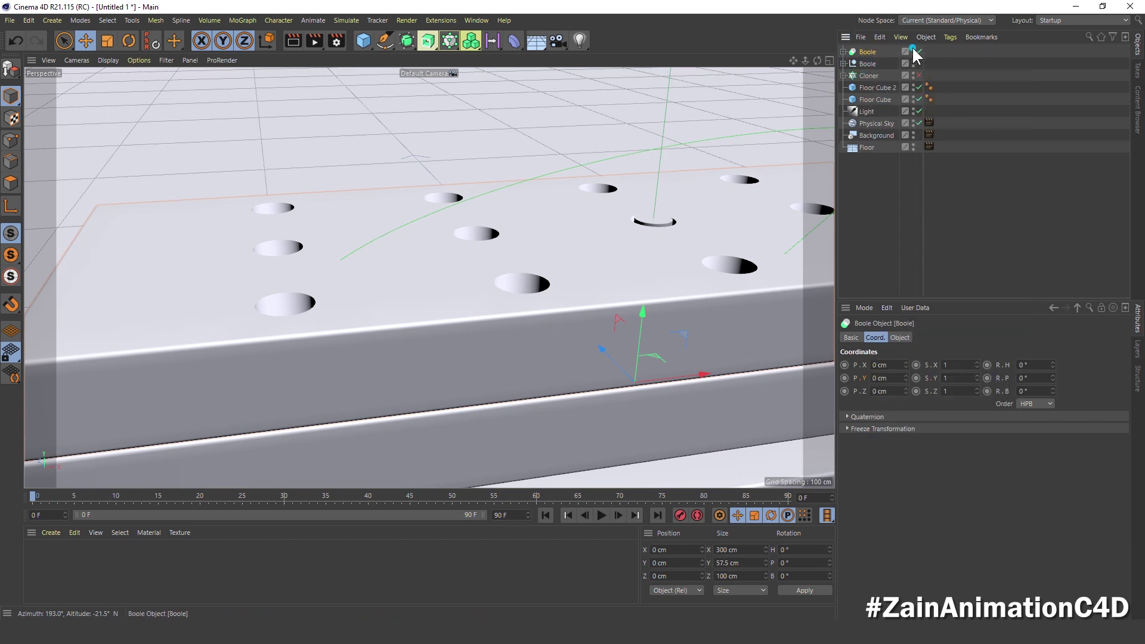
pyautogui.doubleClick(913, 50)
pyautogui.click(870, 62)
# Connect the converted Boole's child parts into one polygon object
pyautogui.rightClick(870, 63)
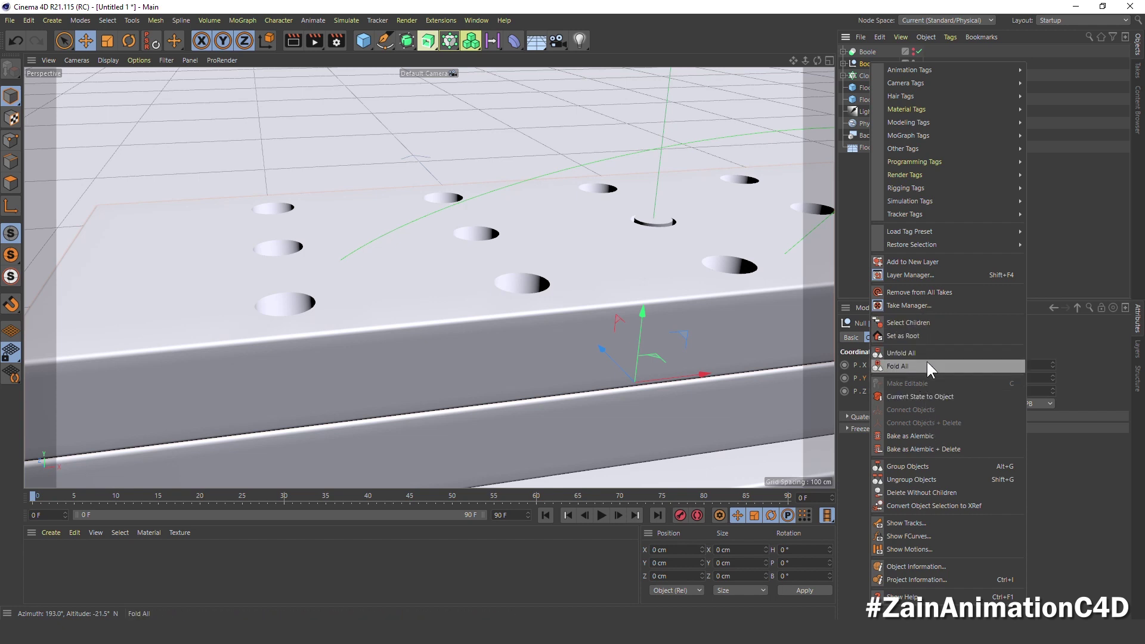
pyautogui.click(918, 320)
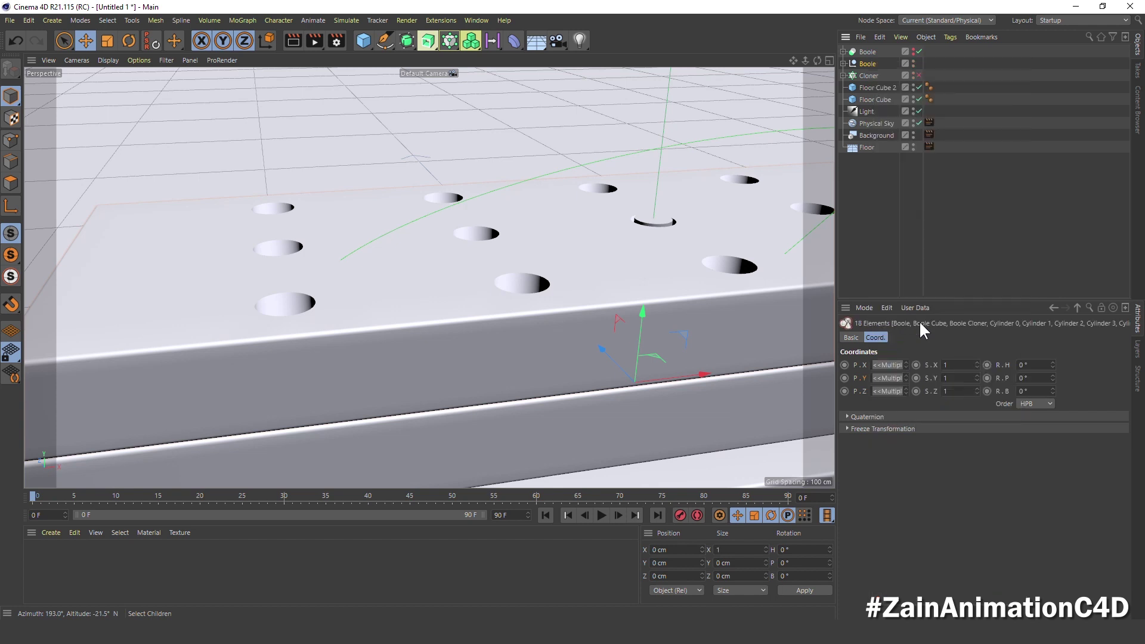
pyautogui.rightClick(865, 62)
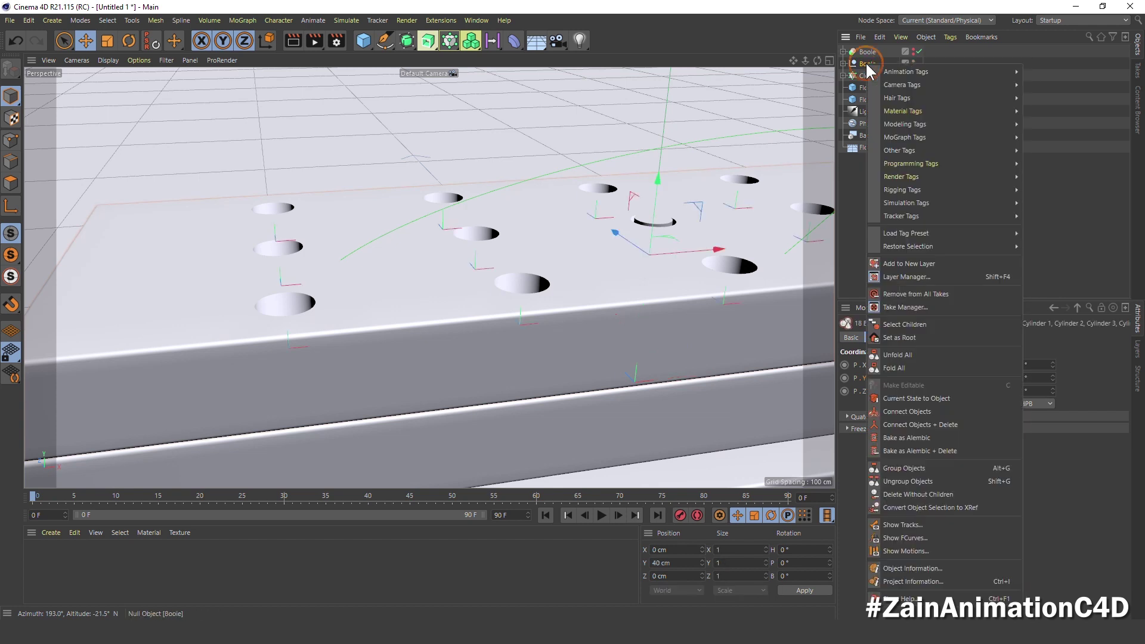
pyautogui.click(916, 425)
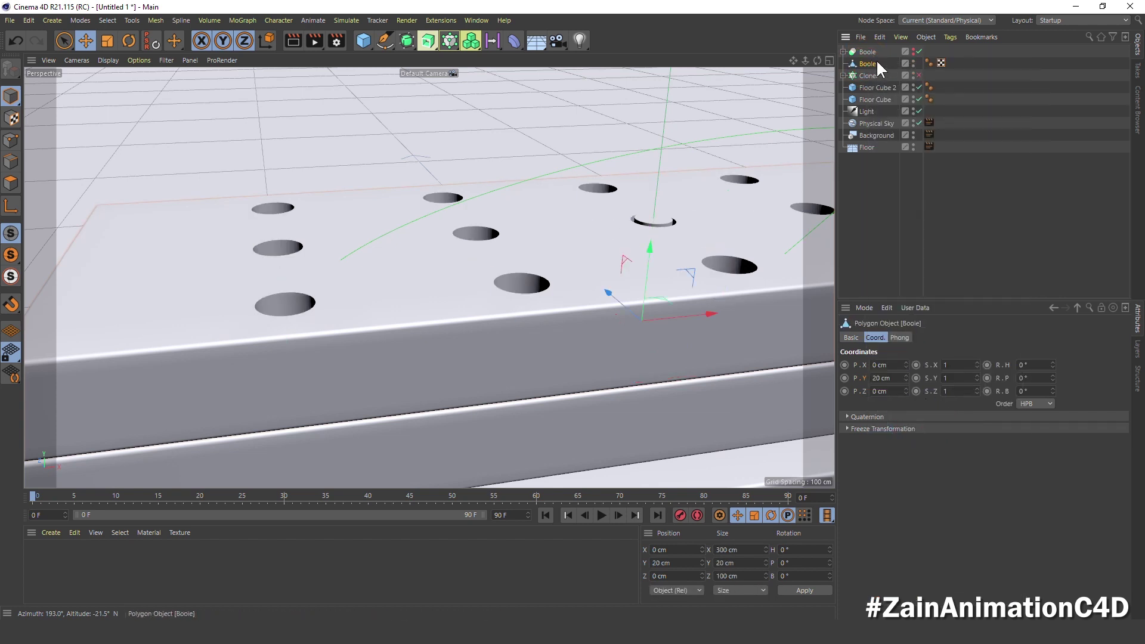
pyautogui.scroll(-5, 504, 212)
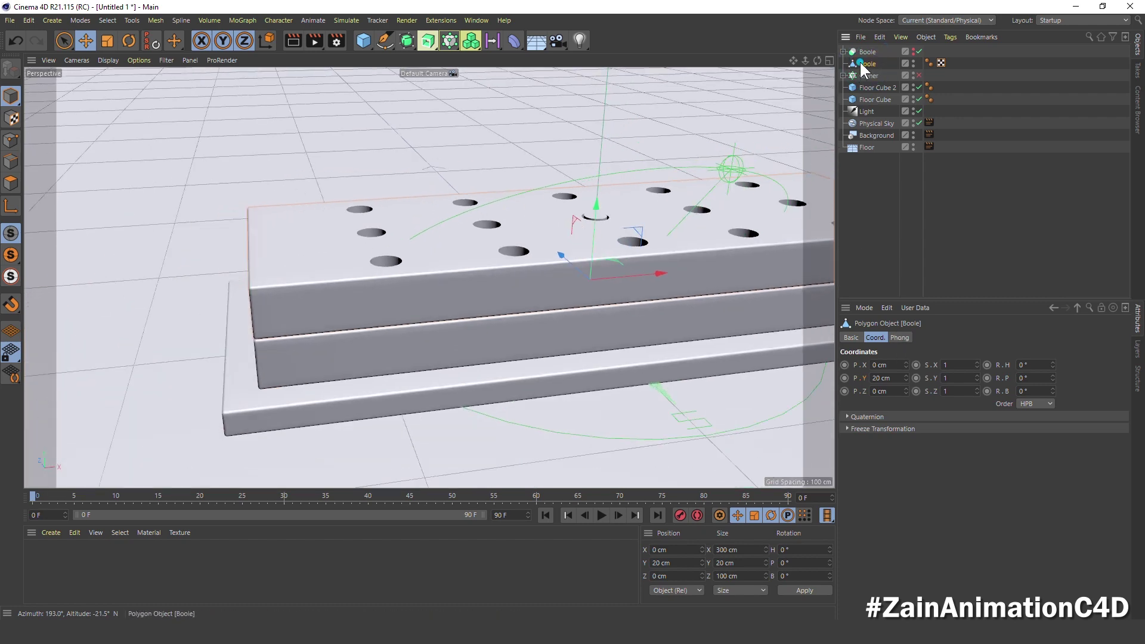
pyautogui.scroll(-2, 551, 208)
pyautogui.scroll(-2, 420, 284)
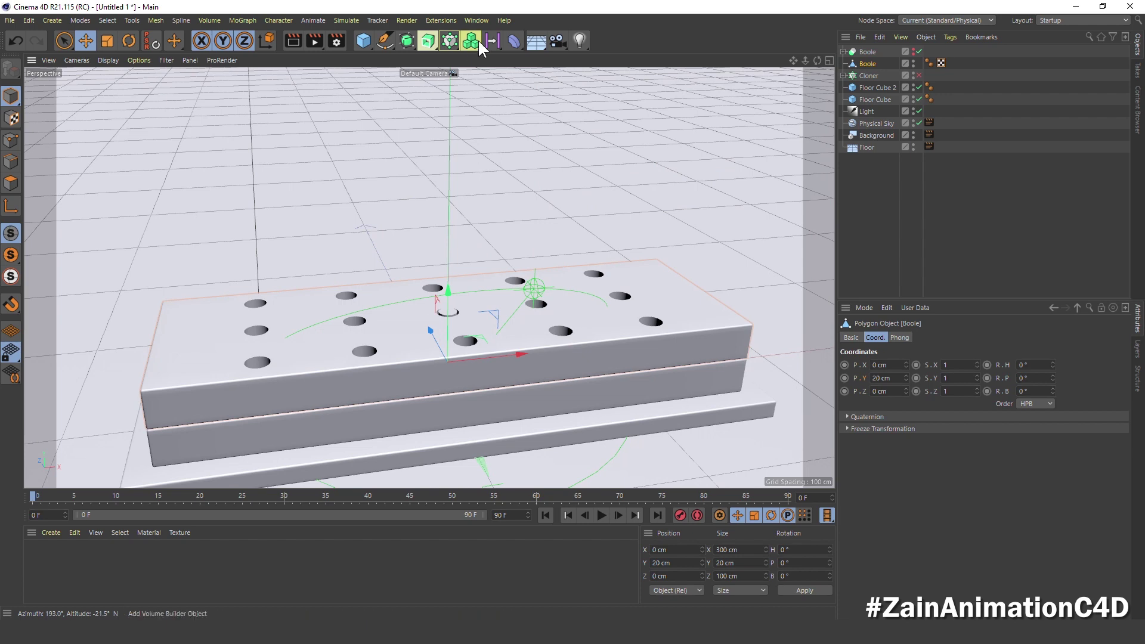
# Rename the holed slab to Bend Cube and add a Bend deformer under it
pyautogui.moveTo(508, 37)
pyautogui.mouseDown()
pyautogui.moveTo(865, 51)
pyautogui.moveTo(872, 205)
pyautogui.mouseUp()
pyautogui.doubleClick(869, 51)
pyautogui.write('Bend Cube')
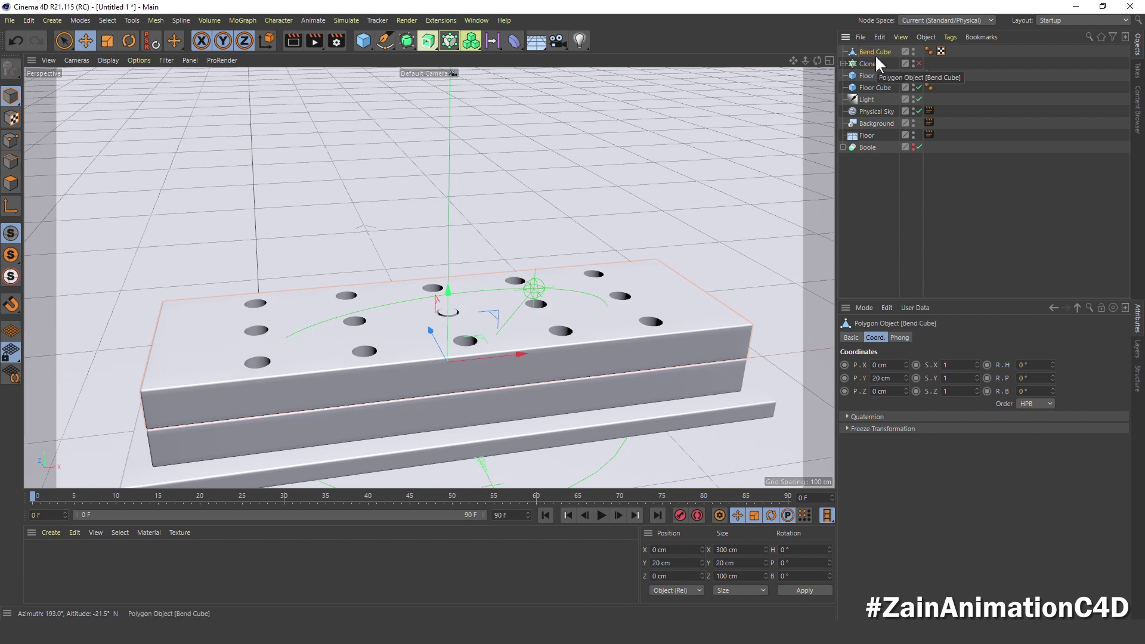
pyautogui.press('Return')
pyautogui.keyDown('shift'); pyautogui.click(516, 39); pyautogui.keyUp('shift')
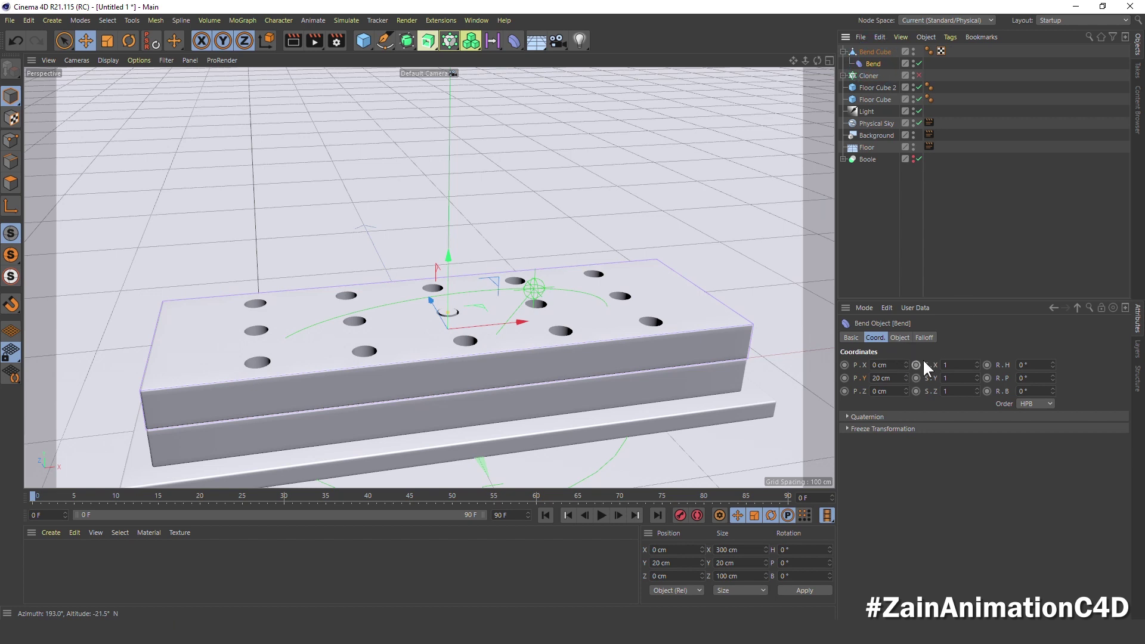
# Set the Bend strength to -360° to roll the slab into a tube
pyautogui.click(900, 338)
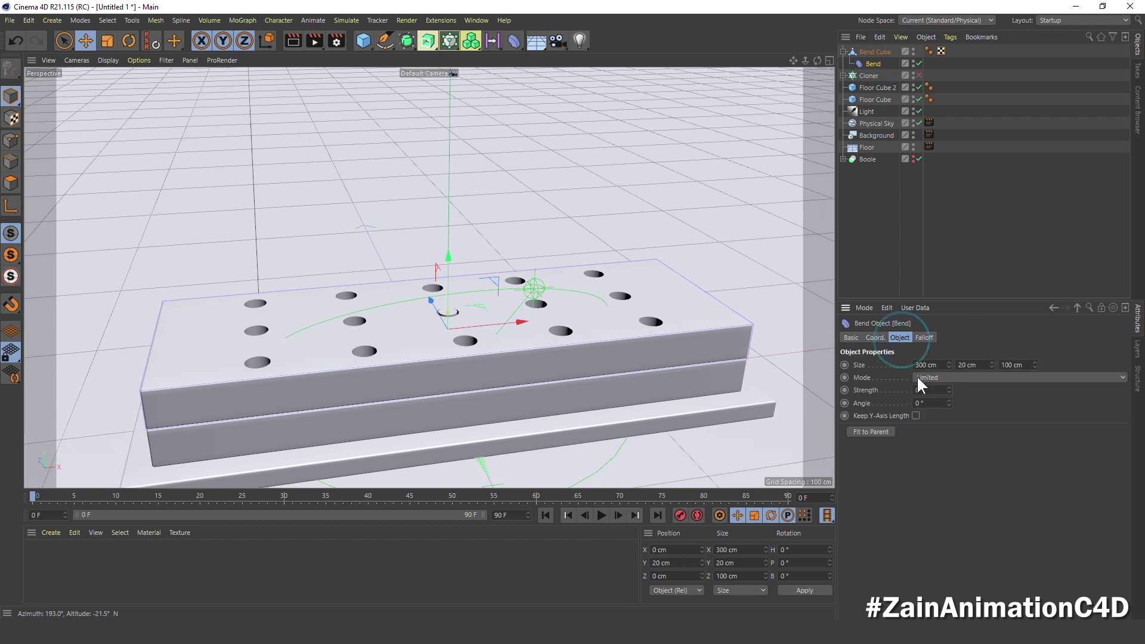
pyautogui.moveTo(950, 388); pyautogui.dragTo(946, 393)
pyautogui.click(946, 391)
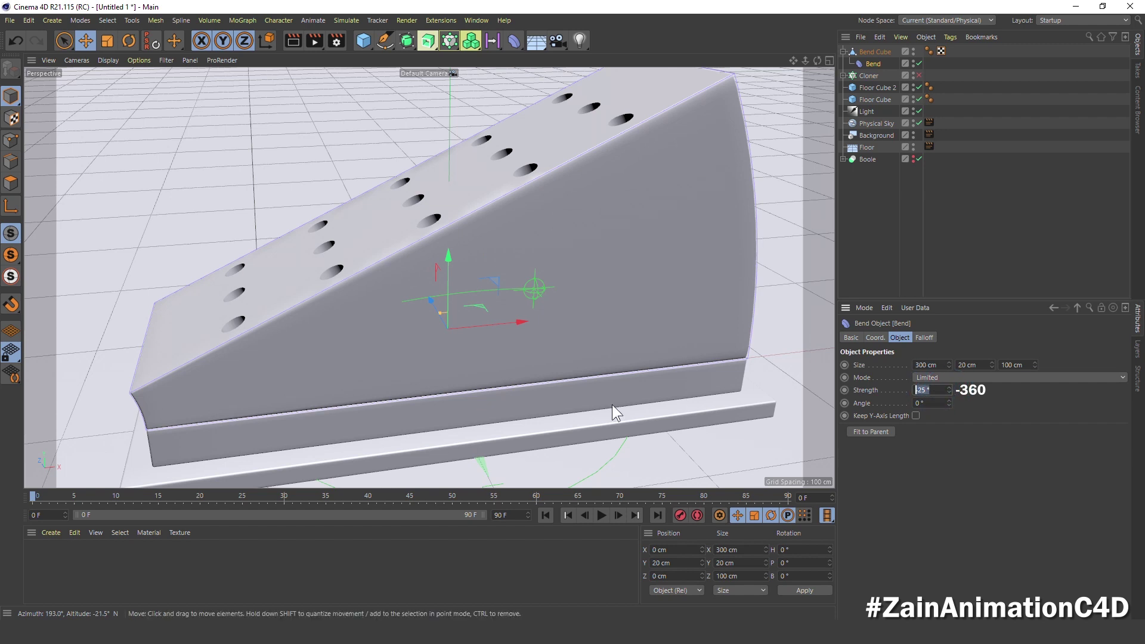
pyautogui.write('-360')
pyautogui.press('Return')
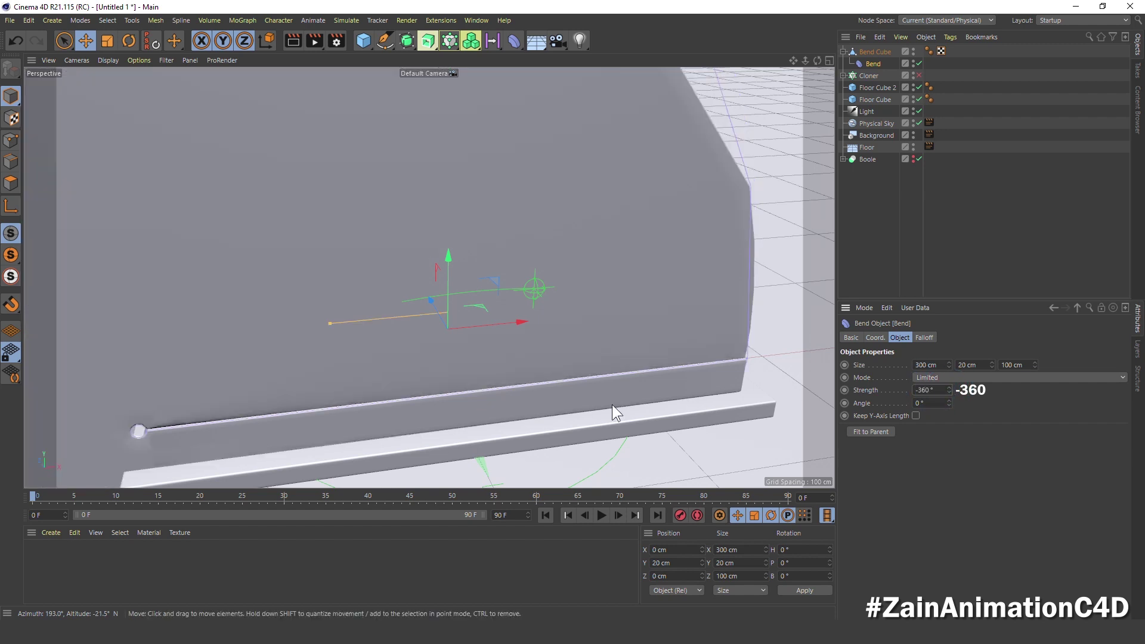
pyautogui.moveTo(612, 404)
pyautogui.keyDown('alt'); pyautogui.mouseDown()
pyautogui.moveTo(403, 291)
pyautogui.moveTo(421, 272)
pyautogui.mouseUp(); pyautogui.keyUp('alt')
pyautogui.scroll(-3, 421, 272)
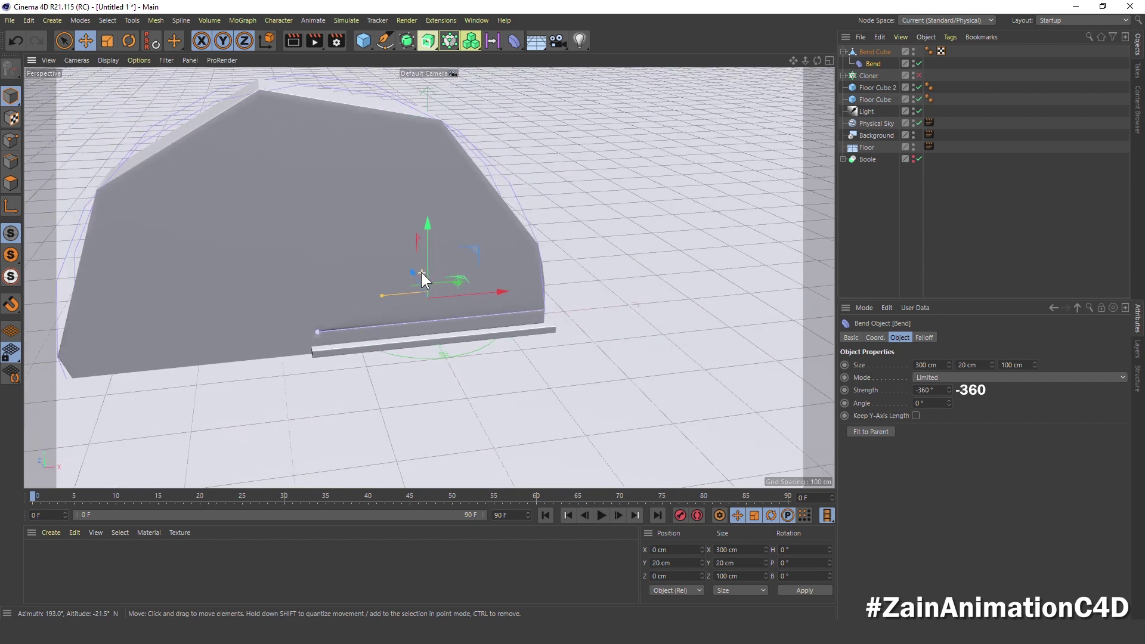
pyautogui.scroll(-2, 422, 272)
# Set the Bend's banking rotation (R.B) to 90°
pyautogui.click(877, 338)
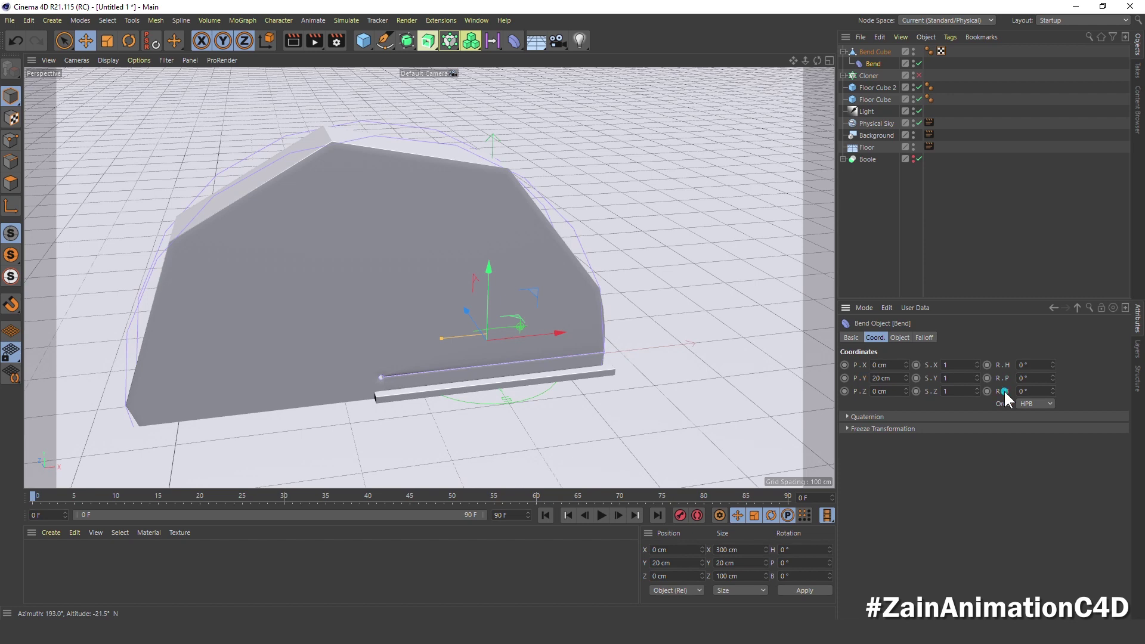
pyautogui.click(1038, 391)
pyautogui.write('90')
pyautogui.press('Return')
pyautogui.keyDown('alt'); pyautogui.moveTo(550, 312); pyautogui.dragTo(580, 311); pyautogui.keyUp('alt')
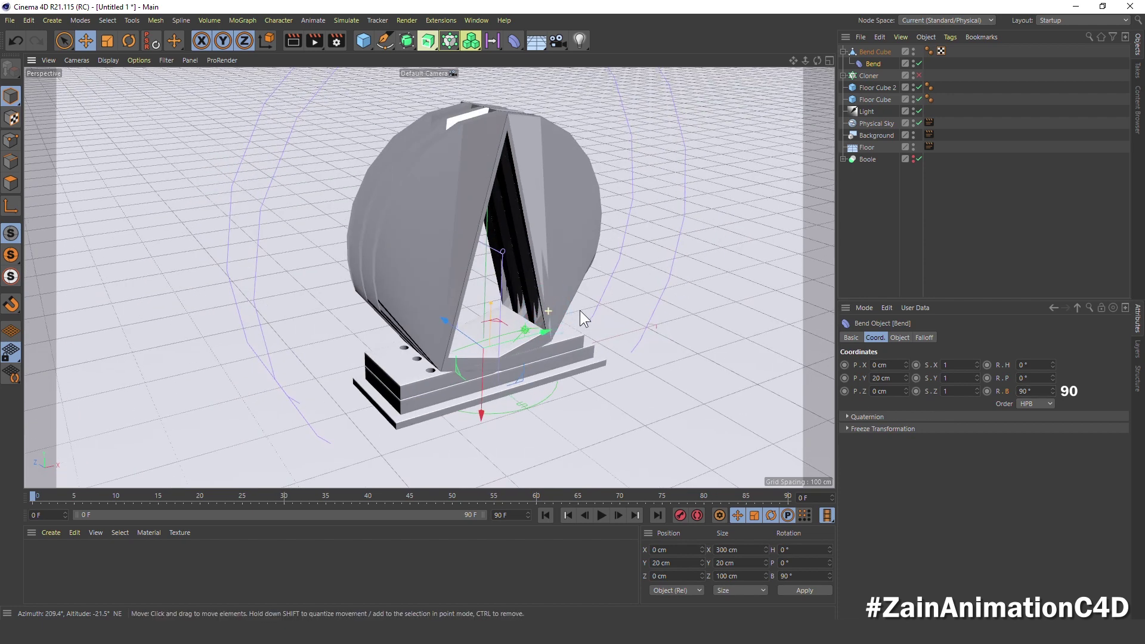
pyautogui.scroll(3, 541, 283)
pyautogui.scroll(2, 560, 276)
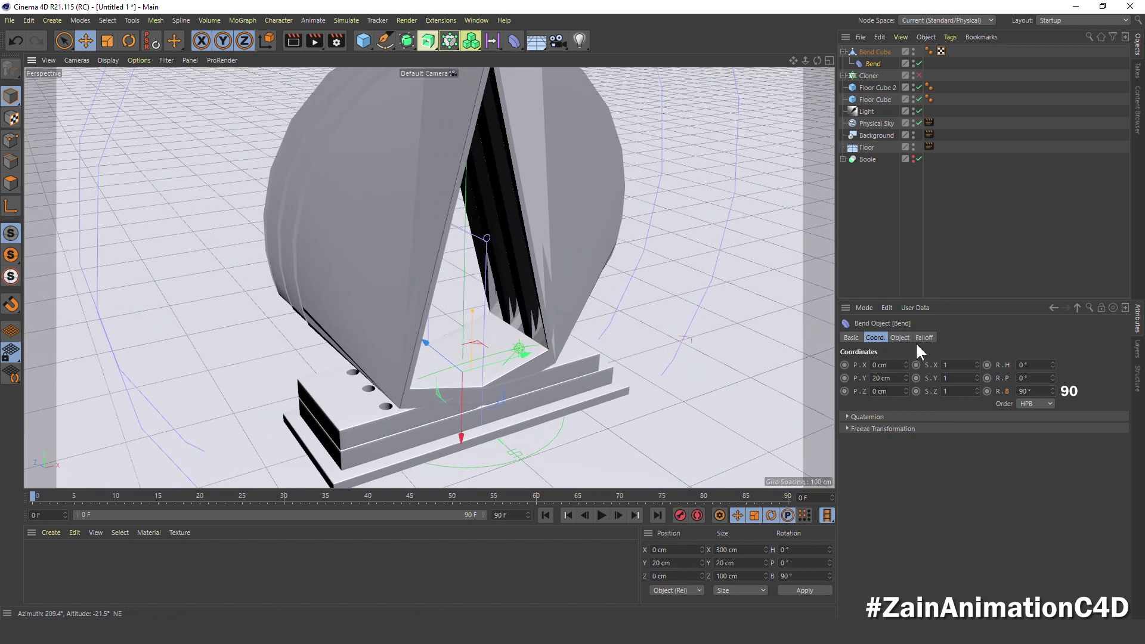
# Set the Bend size to 20 cm in X and 300 cm in Y
pyautogui.click(901, 337)
pyautogui.click(861, 364)
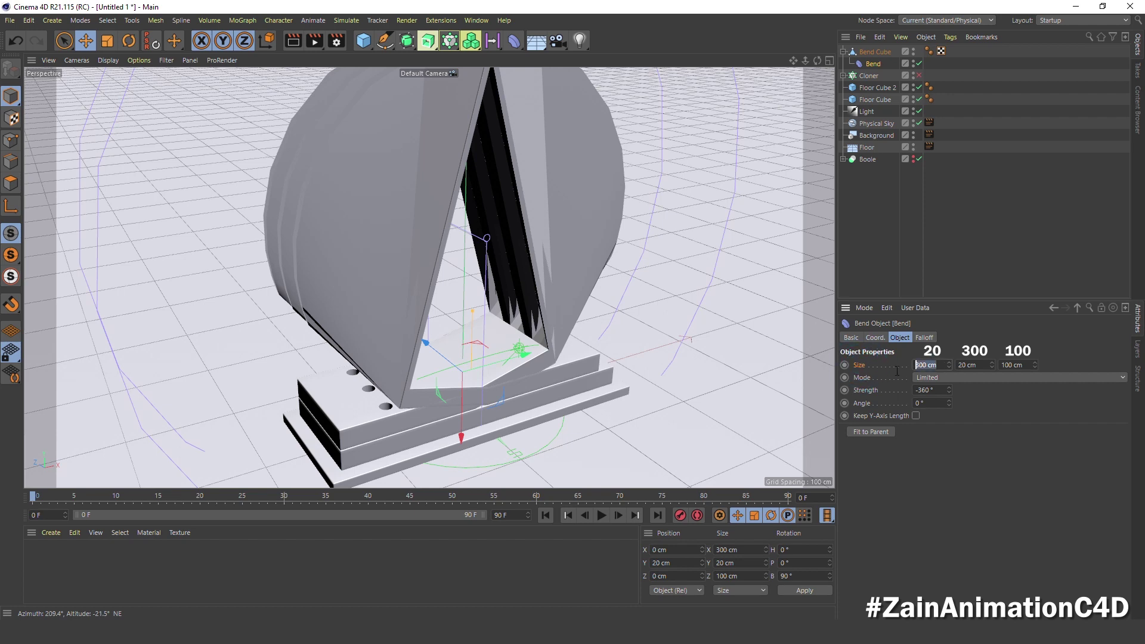
pyautogui.write('20')
pyautogui.press('Return')
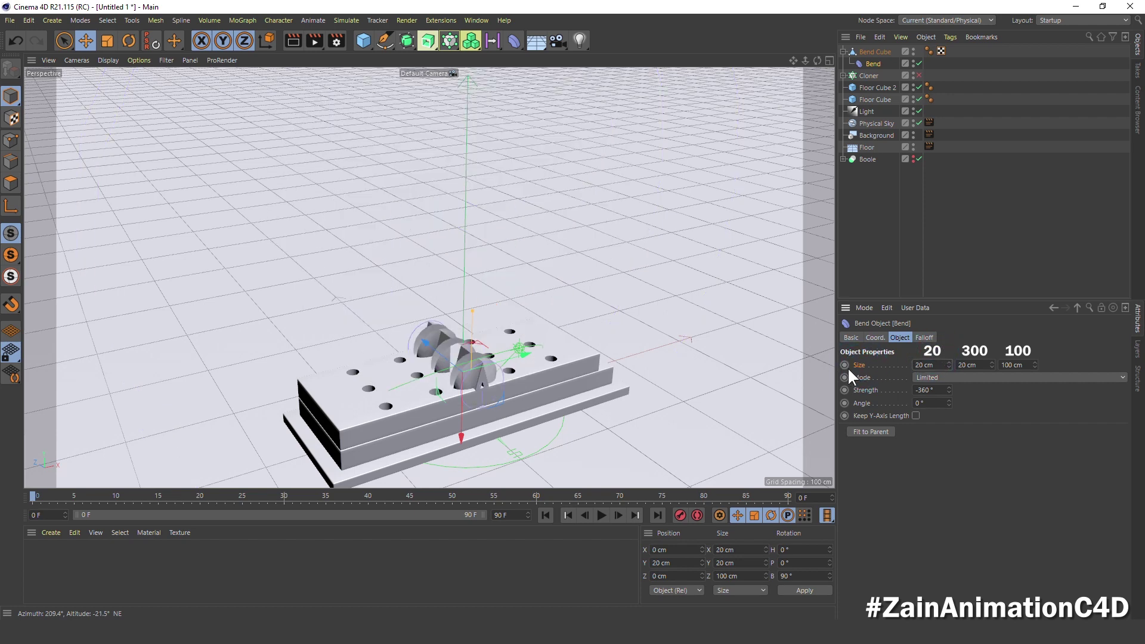
pyautogui.click(973, 364)
pyautogui.write('300')
pyautogui.press('Return')
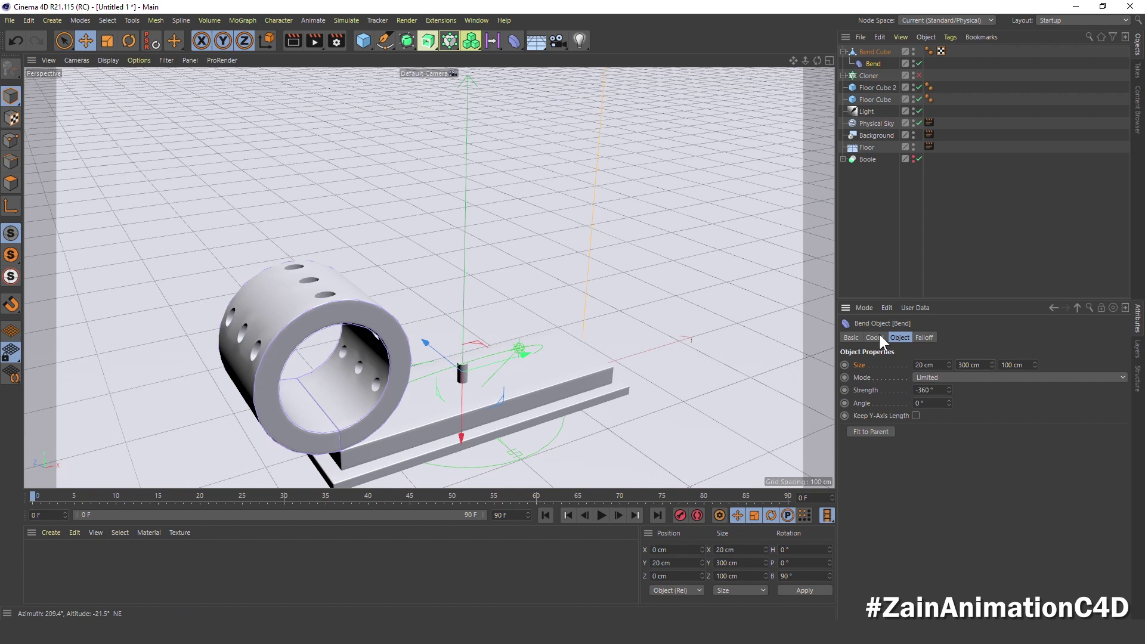
# Test the Bend strength so the ring opens, leaving it at -360°
pyautogui.keyDown('alt'); pyautogui.moveTo(370, 352); pyautogui.dragTo(310, 352); pyautogui.keyUp('alt')
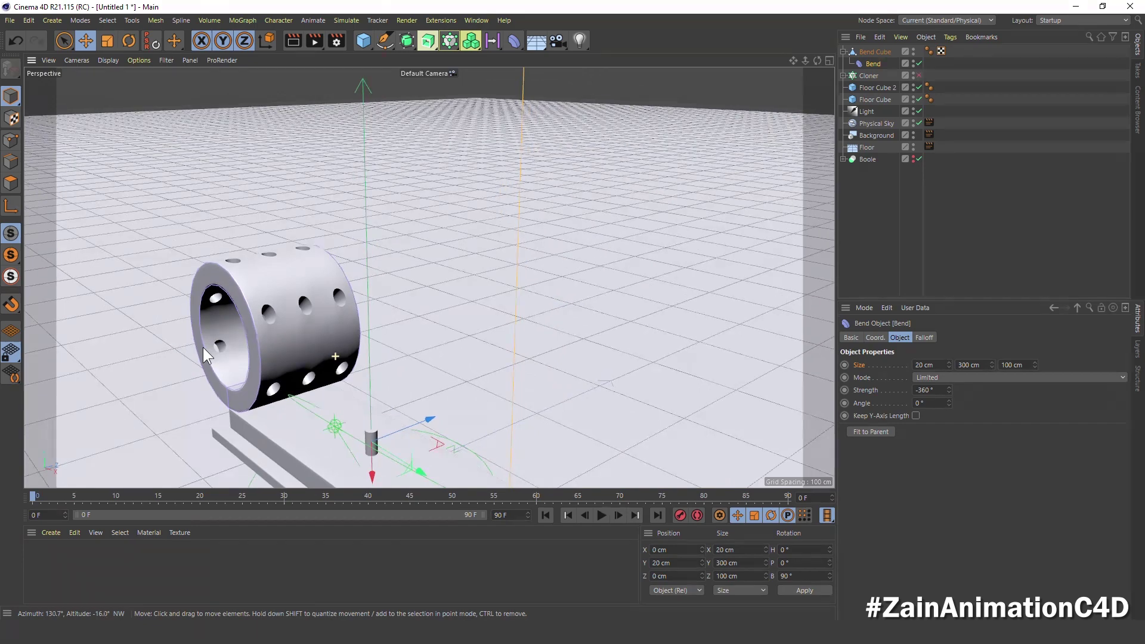
pyautogui.scroll(2, 319, 347)
pyautogui.scroll(3, 329, 348)
pyautogui.keyDown('alt'); pyautogui.moveTo(330, 349); pyautogui.dragTo(454, 350); pyautogui.keyUp('alt')
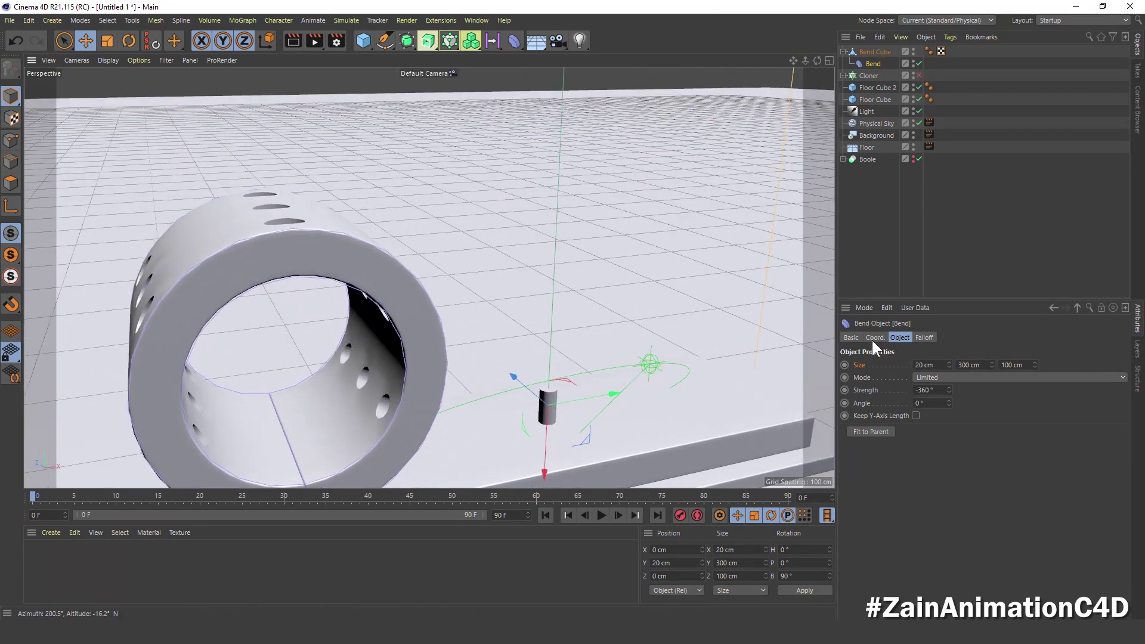
pyautogui.click(875, 338)
pyautogui.click(900, 338)
pyautogui.moveTo(949, 390)
pyautogui.mouseDown()
pyautogui.moveTo(949, 370)
pyautogui.moveTo(949, 406)
pyautogui.mouseUp()
# Enable the Cloner so the white pegs appear beside the tube
pyautogui.click(869, 77)
pyautogui.click(919, 75)
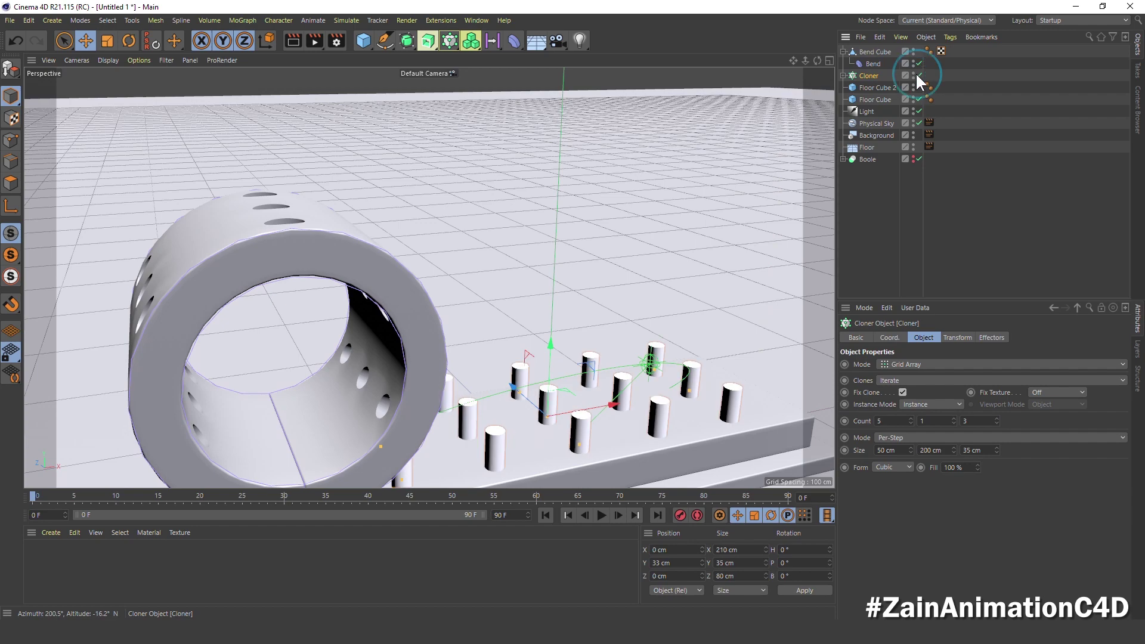
pyautogui.click(876, 51)
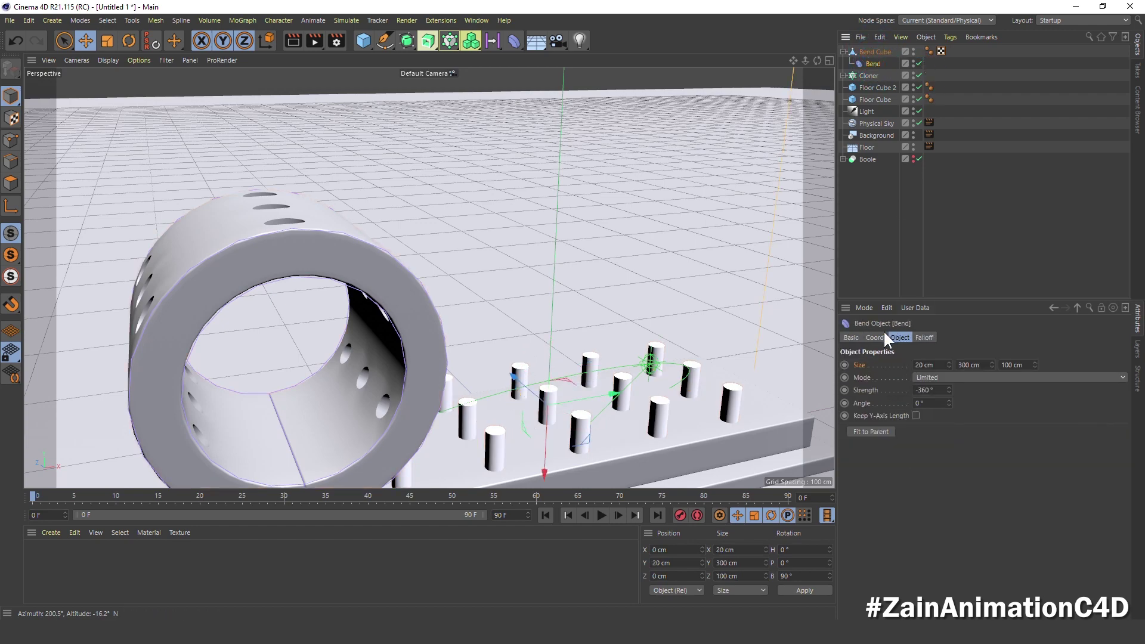
pyautogui.click(876, 337)
pyautogui.scroll(-2, 610, 228)
pyautogui.scroll(-2, 585, 239)
pyautogui.keyDown('alt'); pyautogui.moveTo(563, 251); pyautogui.dragTo(416, 312, button='middle'); pyautogui.keyUp('alt')
pyautogui.keyDown('alt'); pyautogui.moveTo(411, 306); pyautogui.dragTo(315, 320); pyautogui.keyUp('alt')
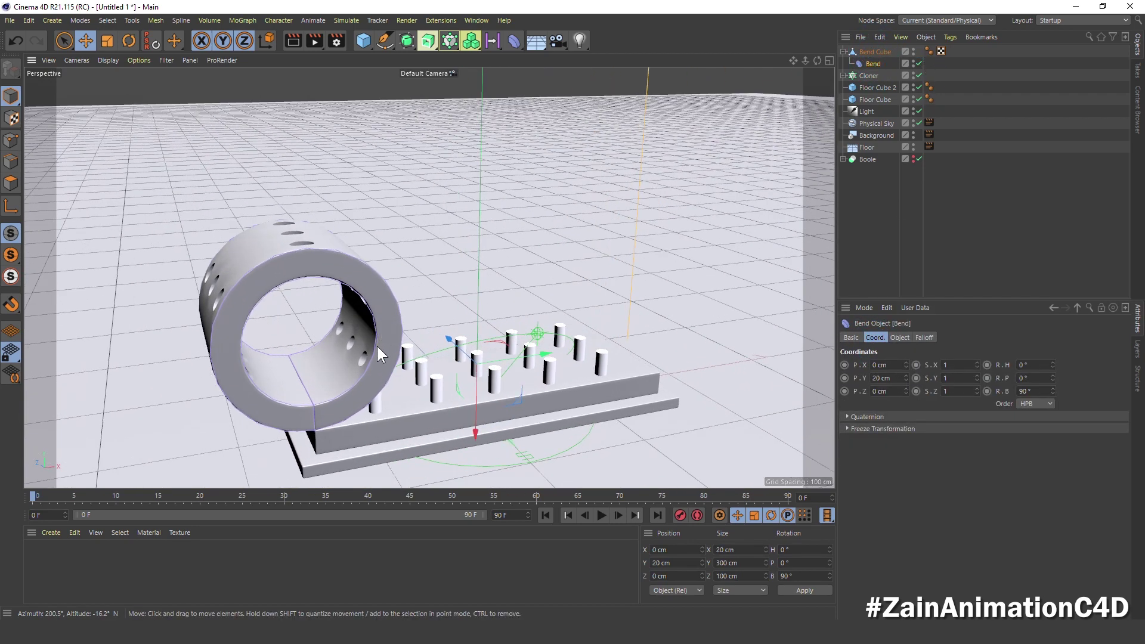
pyautogui.middleClick(316, 325)
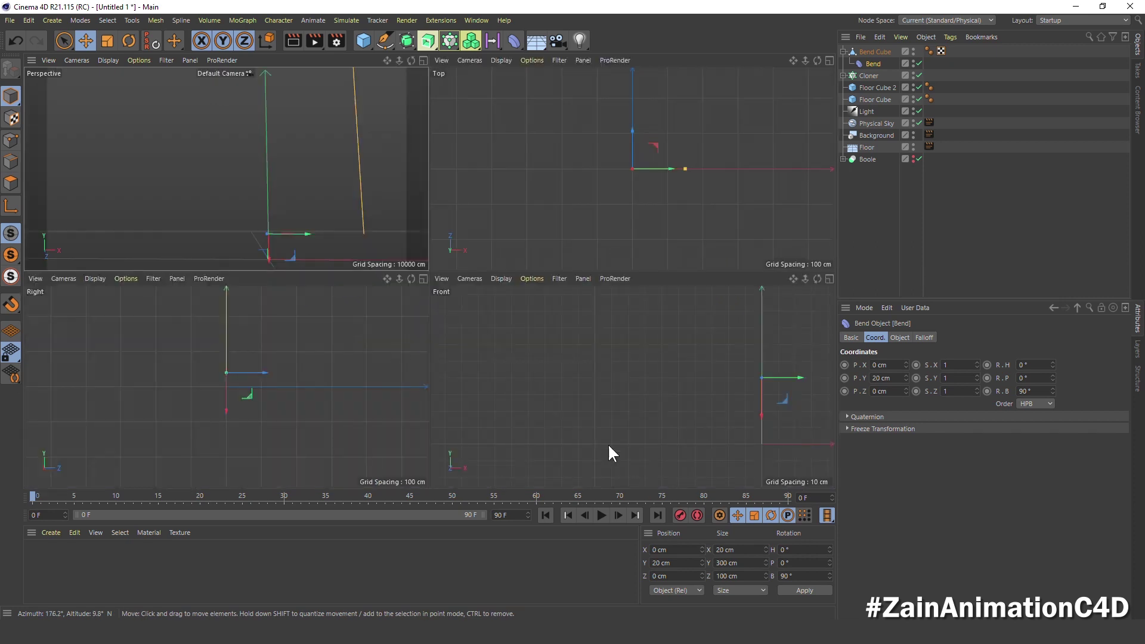
# Lower the Cloner to Y 30 cm using the front view, then frame the perspective view
pyautogui.middleClick(304, 399)
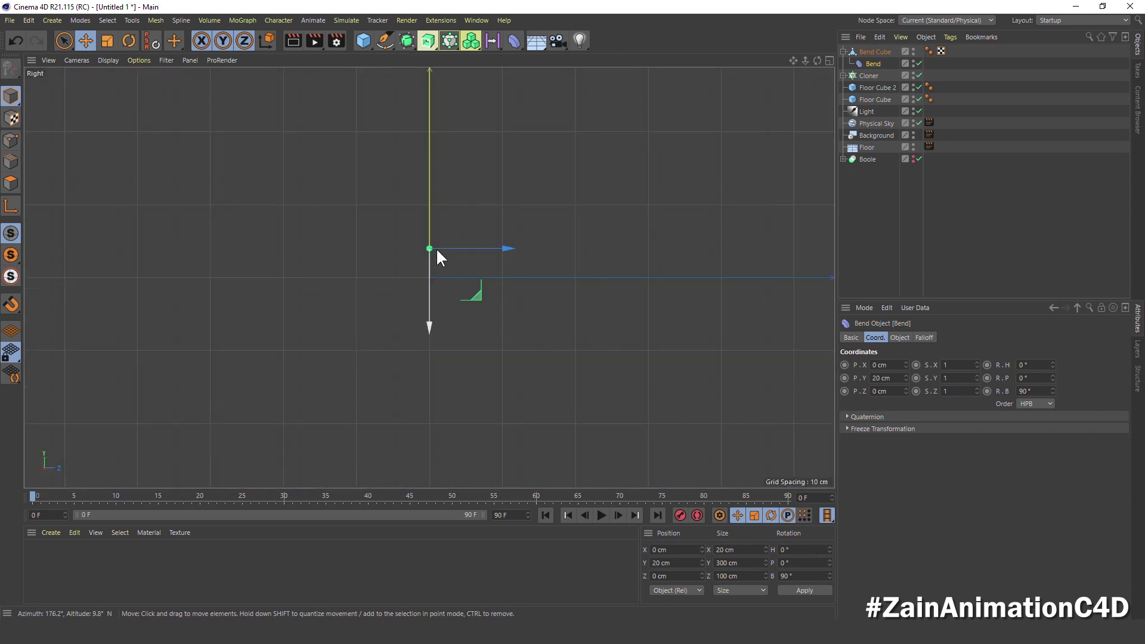
pyautogui.scroll(-5, 417, 261)
pyautogui.middleClick(418, 252)
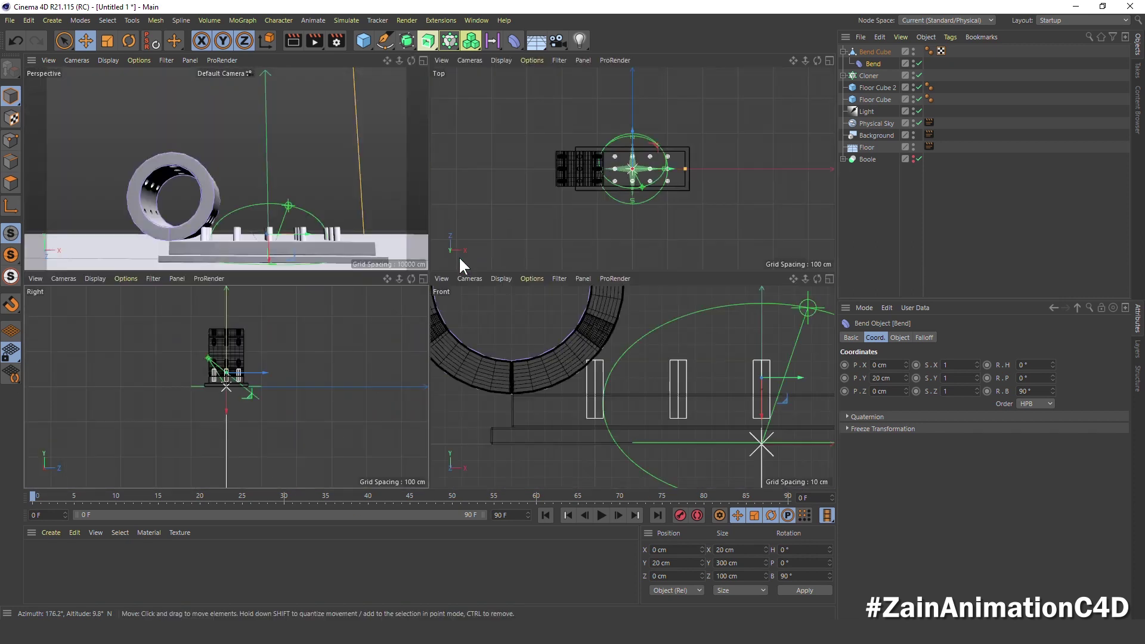
pyautogui.middleClick(609, 325)
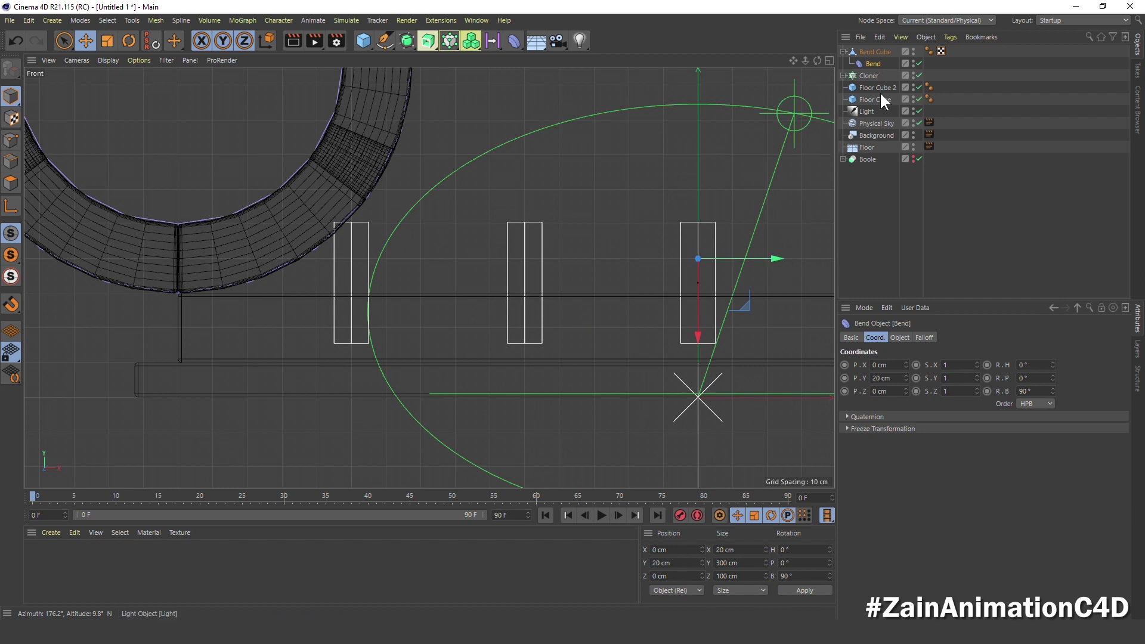
pyautogui.click(868, 77)
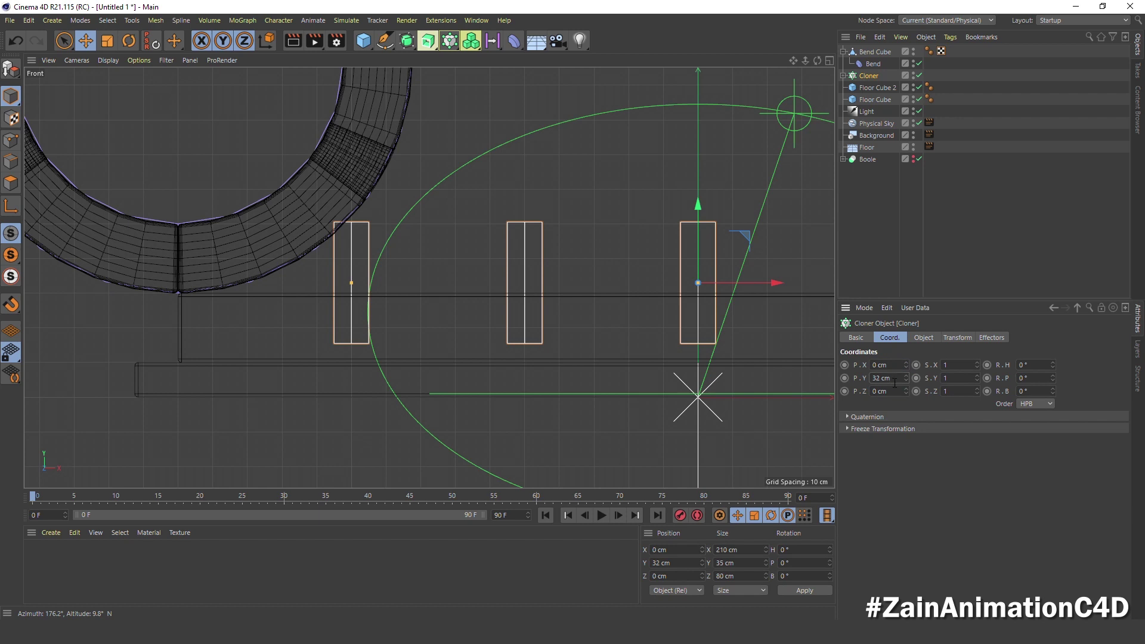
pyautogui.write('30')
pyautogui.click(874, 77)
pyautogui.middleClick(356, 296)
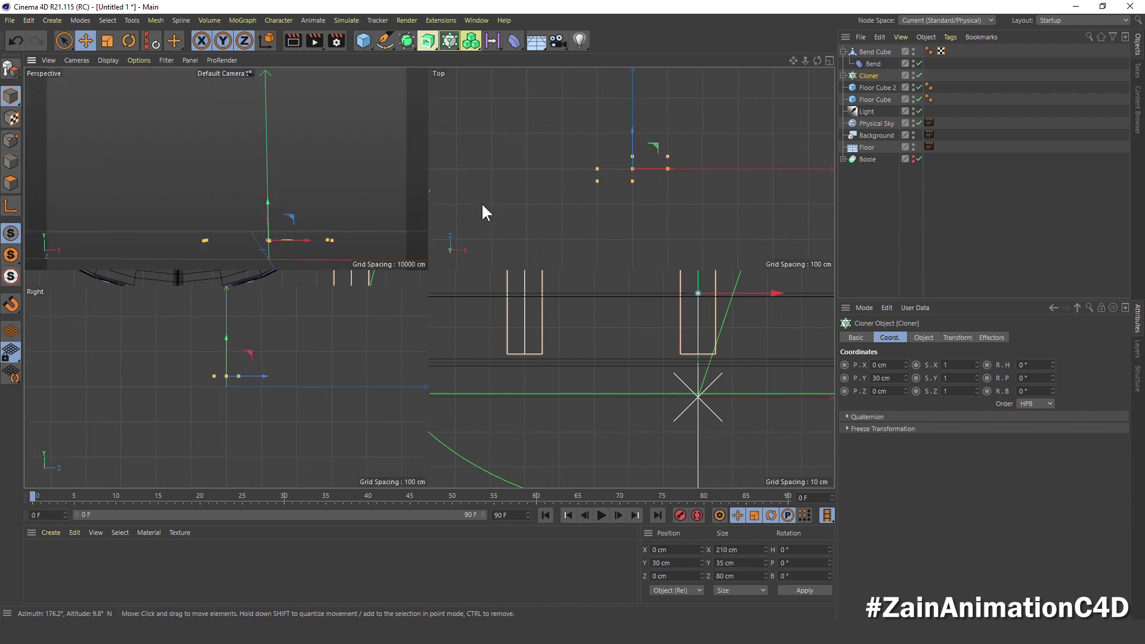
pyautogui.middleClick(280, 153)
pyautogui.press('h')
pyautogui.moveTo(368, 372)
pyautogui.keyDown('alt'); pyautogui.mouseDown()
pyautogui.moveTo(417, 404)
pyautogui.moveTo(405, 406)
pyautogui.moveTo(441, 377)
pyautogui.mouseUp(); pyautogui.keyUp('alt')
pyautogui.click(872, 64)
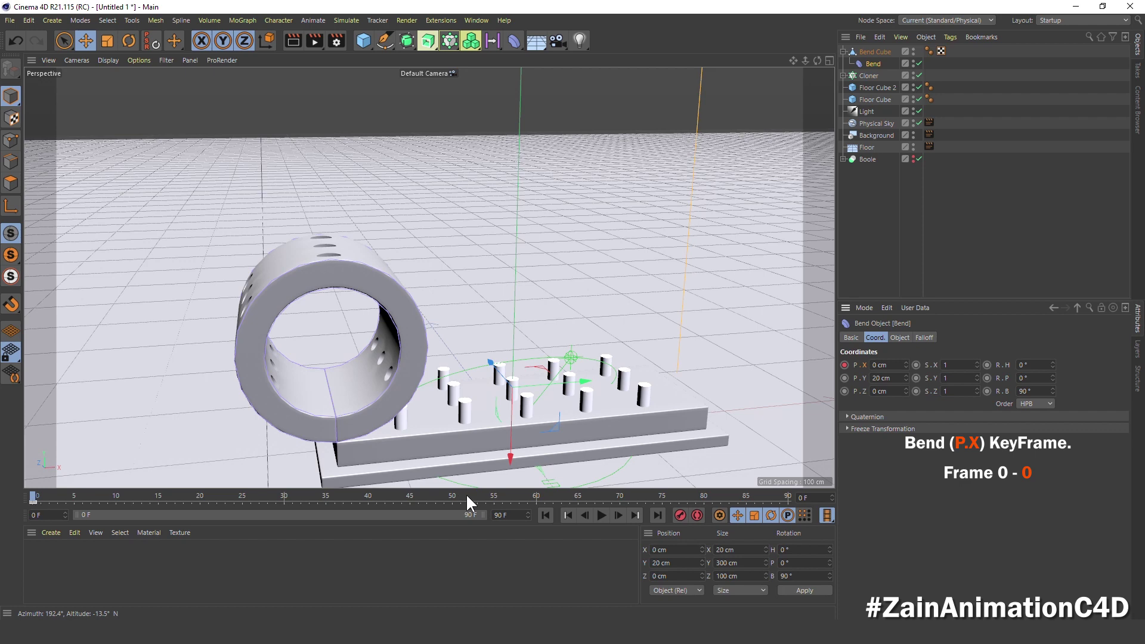
# Keyframe the Bend's P.X at 300 cm on frames 60 and 65
pyautogui.click(540, 497)
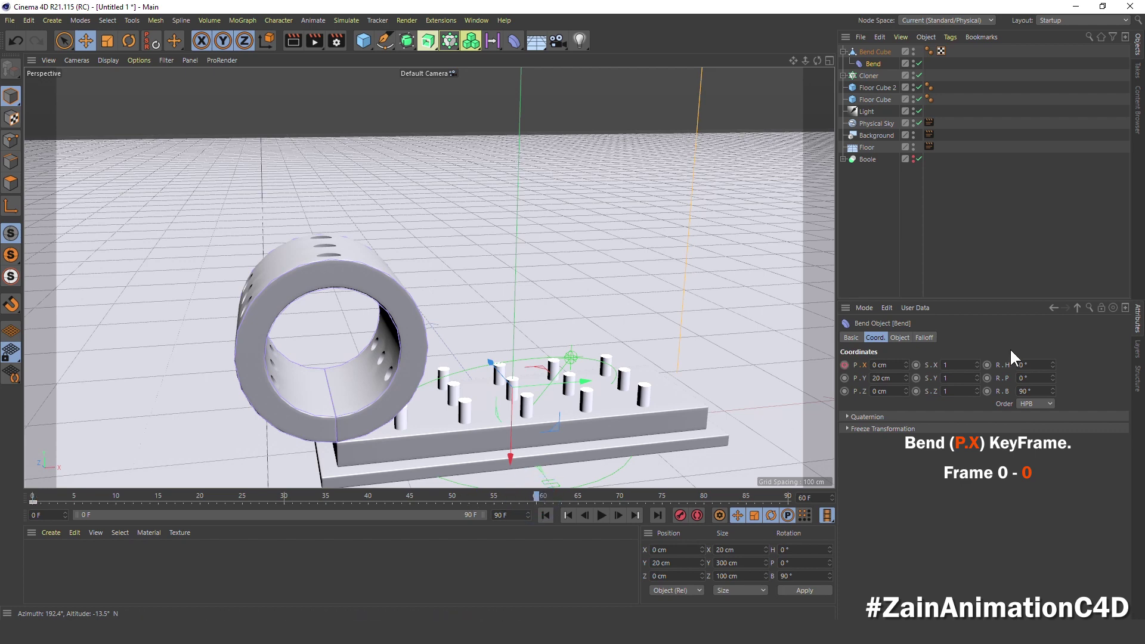
pyautogui.click(888, 365)
pyautogui.write('300')
pyautogui.press('Return')
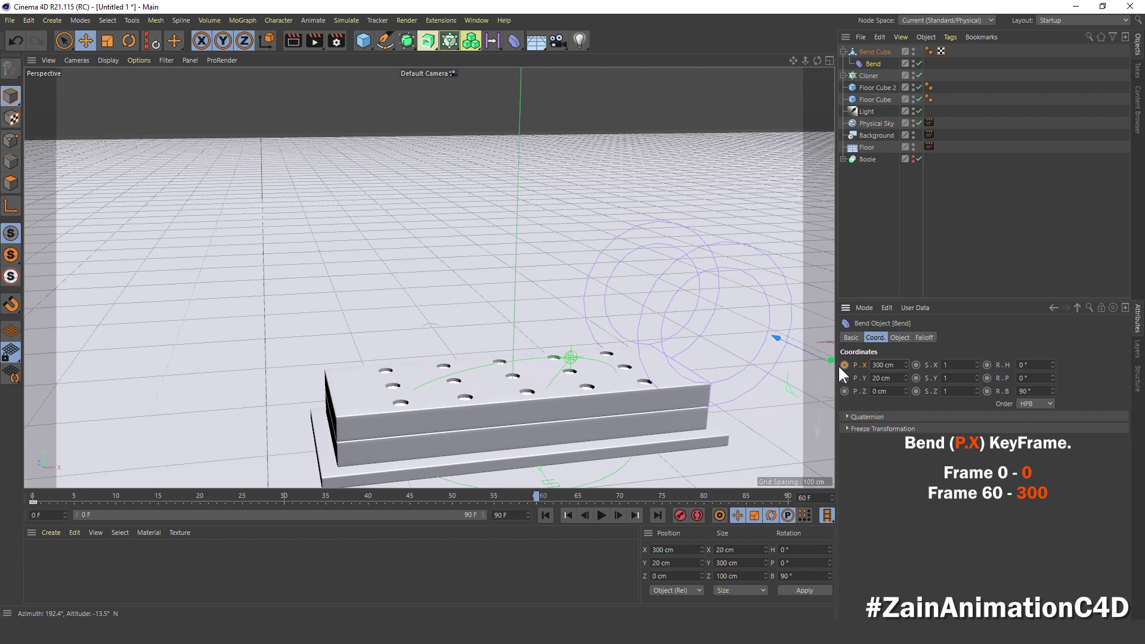
pyautogui.click(845, 365)
pyautogui.moveTo(531, 496); pyautogui.dragTo(325, 500)
pyautogui.moveTo(218, 517)
pyautogui.mouseDown()
pyautogui.moveTo(116, 523)
pyautogui.moveTo(578, 571)
pyautogui.mouseUp()
pyautogui.click(844, 364)
# Extend the scene to 125 frames and keyframe Bend P.X at 0 cm on frame 125
pyautogui.doubleClick(505, 514)
pyautogui.write('12')
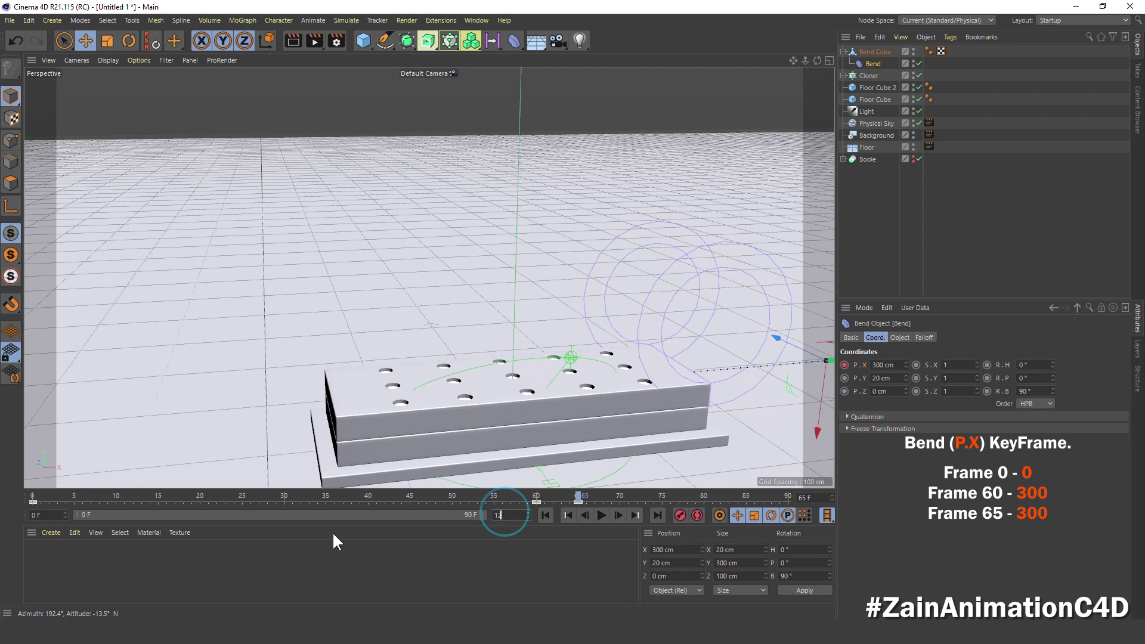
pyautogui.write('5')
pyautogui.press('Return')
pyautogui.moveTo(374, 515); pyautogui.dragTo(484, 514)
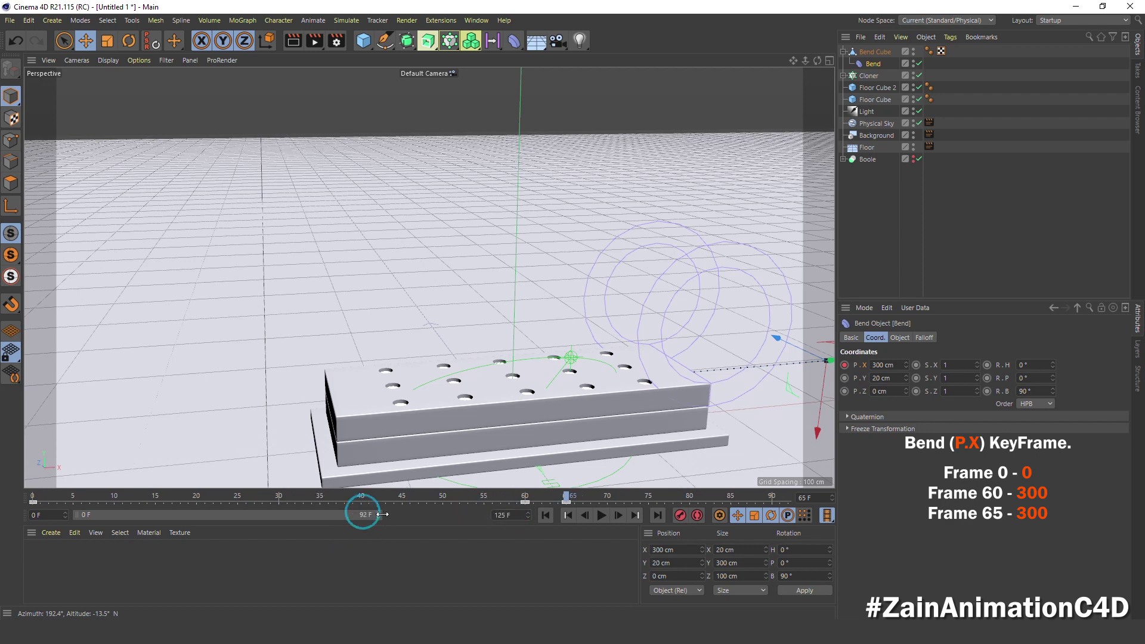
pyautogui.click(788, 497)
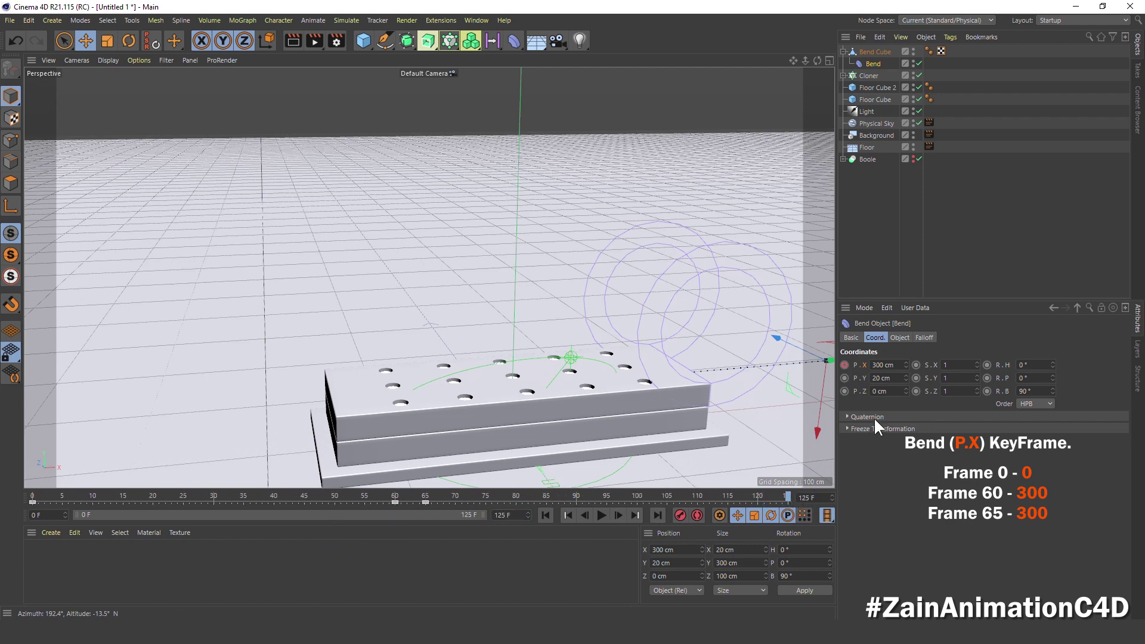
pyautogui.doubleClick(902, 365)
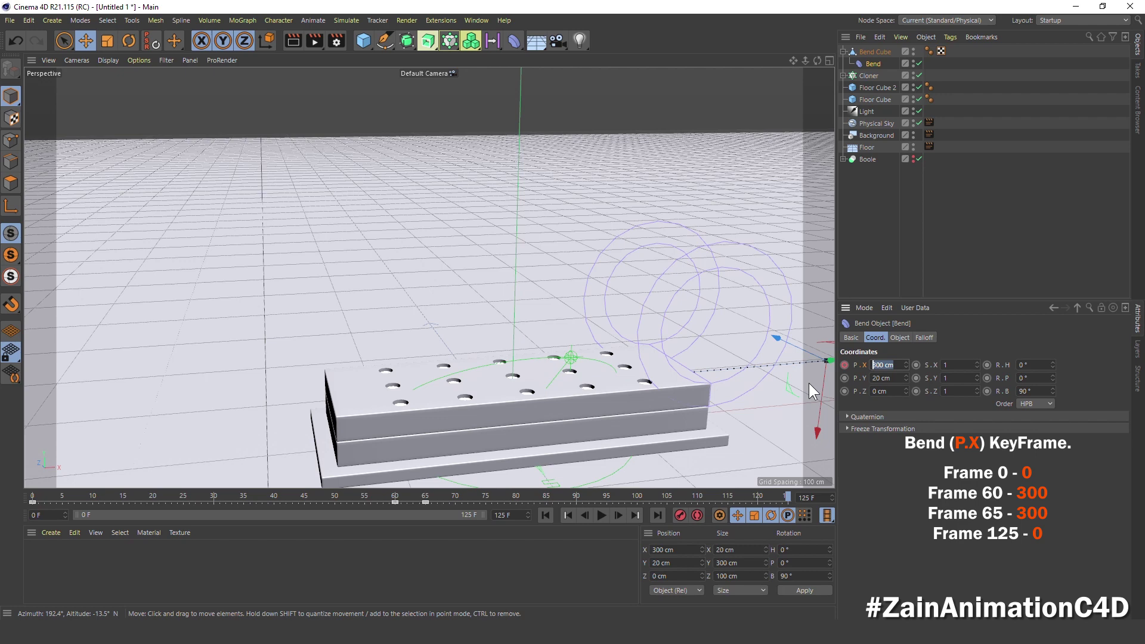
pyautogui.write('0')
pyautogui.press('Return')
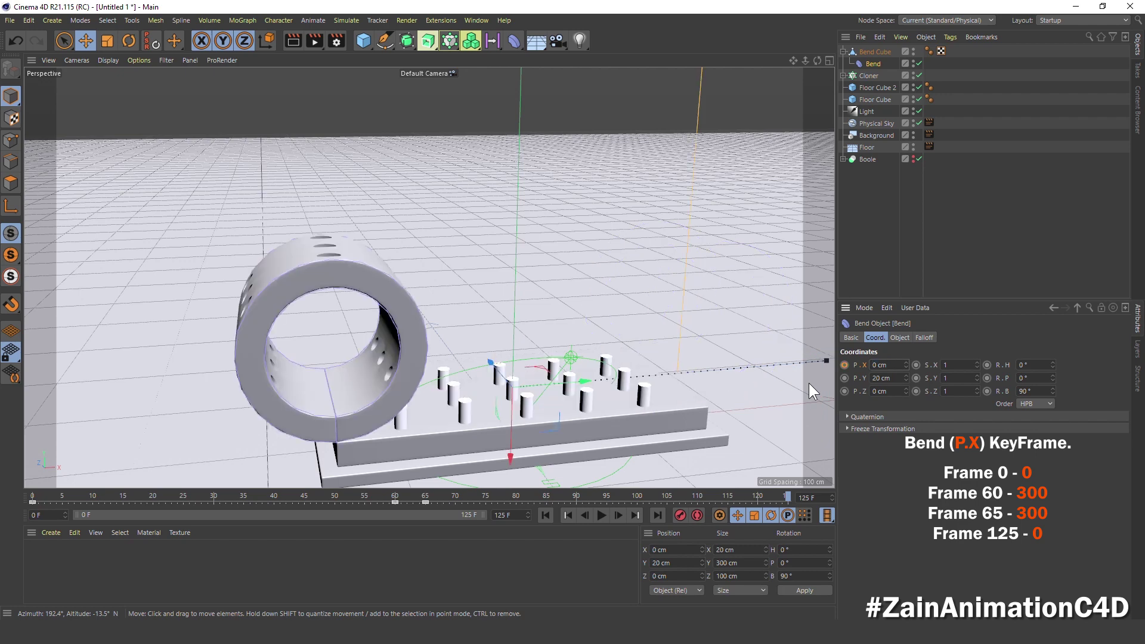
pyautogui.click(846, 365)
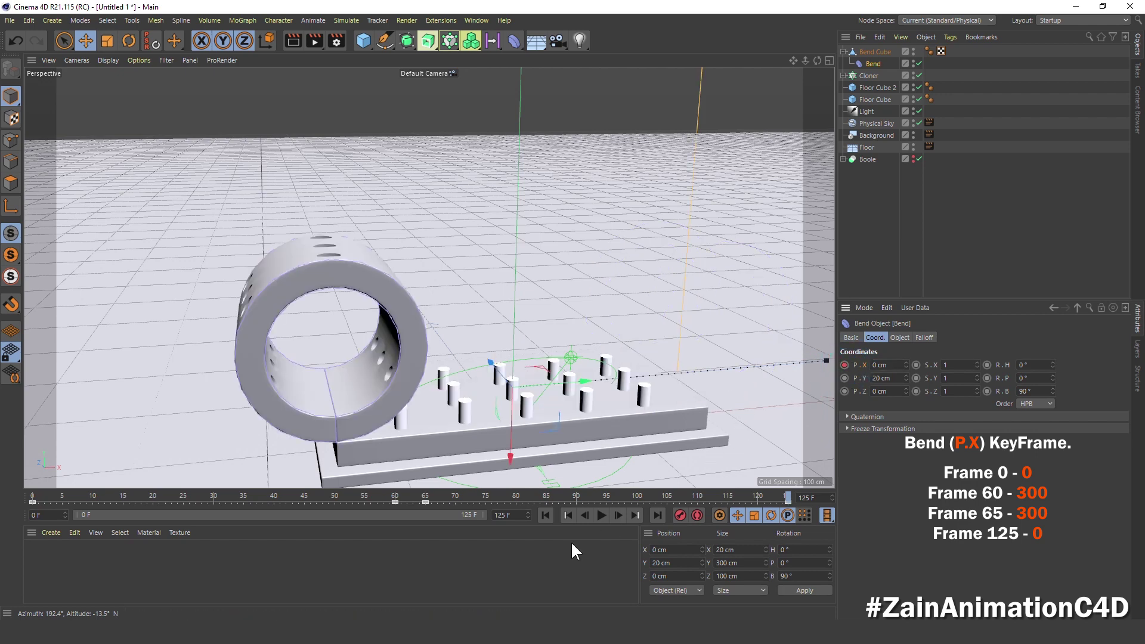
pyautogui.click(546, 515)
# Set the Cloner's Y position to 32 cm and play back the rolling animation
pyautogui.click(869, 76)
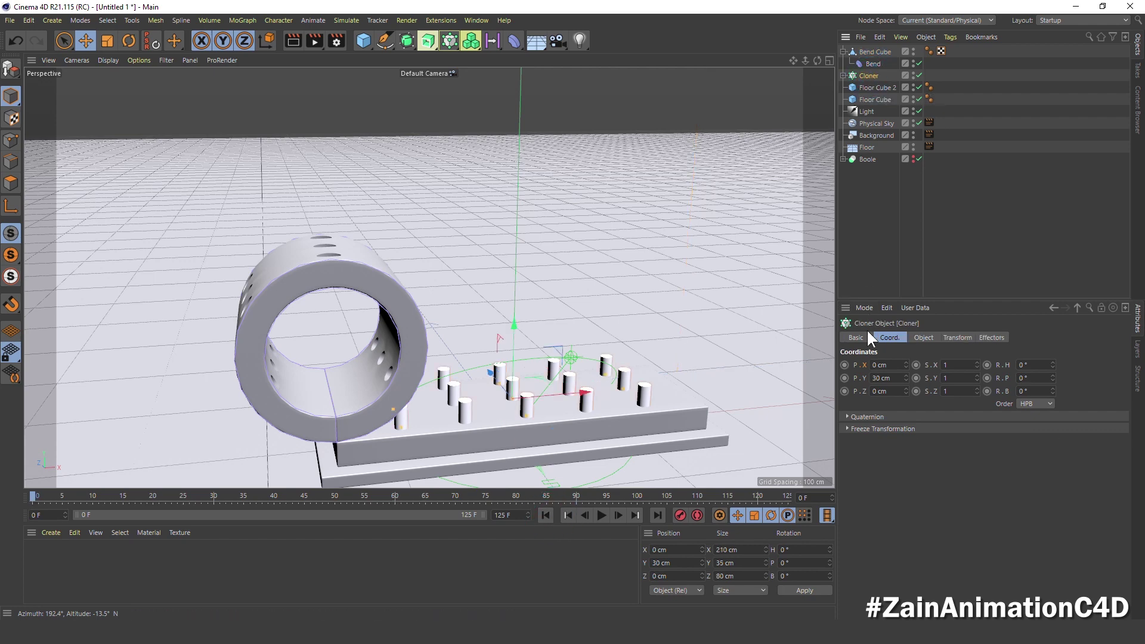
pyautogui.moveTo(899, 379); pyautogui.dragTo(864, 382)
pyautogui.write('32')
pyautogui.press('Return')
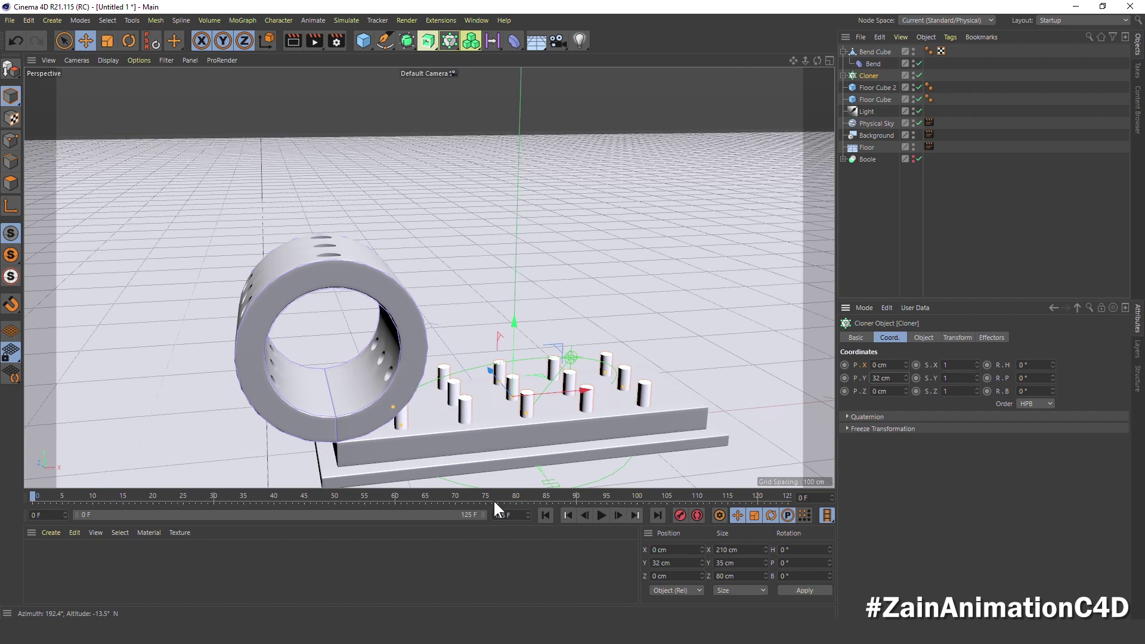
pyautogui.moveTo(459, 499); pyautogui.dragTo(422, 498)
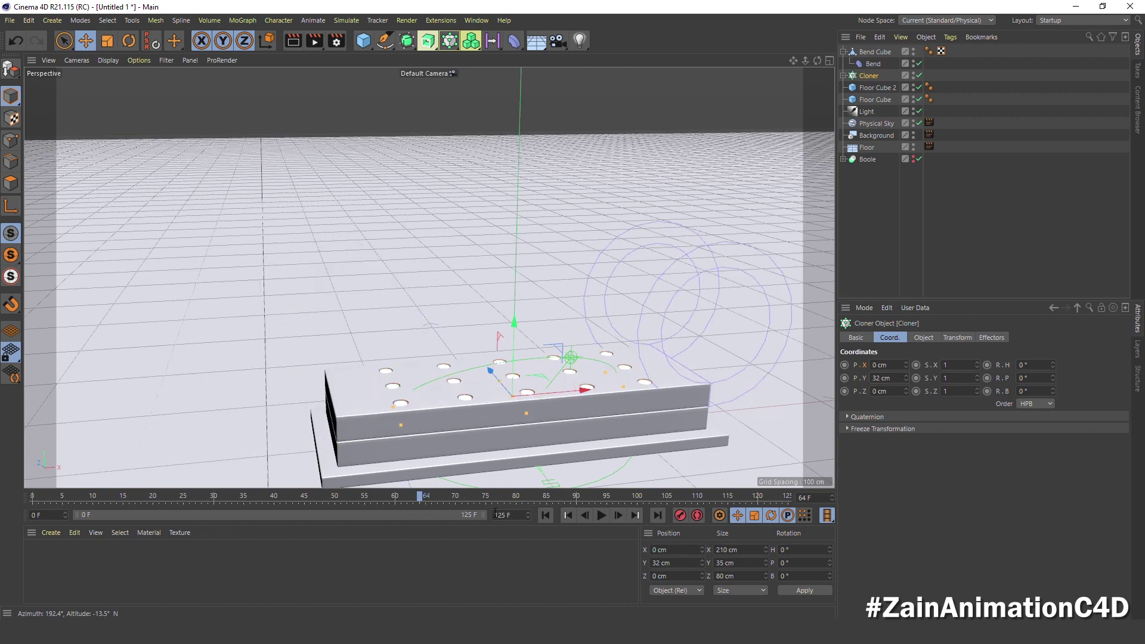
pyautogui.click(540, 513)
pyautogui.moveTo(486, 403)
pyautogui.keyDown('alt'); pyautogui.mouseDown()
pyautogui.moveTo(511, 386)
pyautogui.moveTo(549, 401)
pyautogui.moveTo(509, 412)
pyautogui.moveTo(346, 318)
pyautogui.moveTo(366, 321)
pyautogui.mouseUp(); pyautogui.keyUp('alt')
pyautogui.click(602, 515)
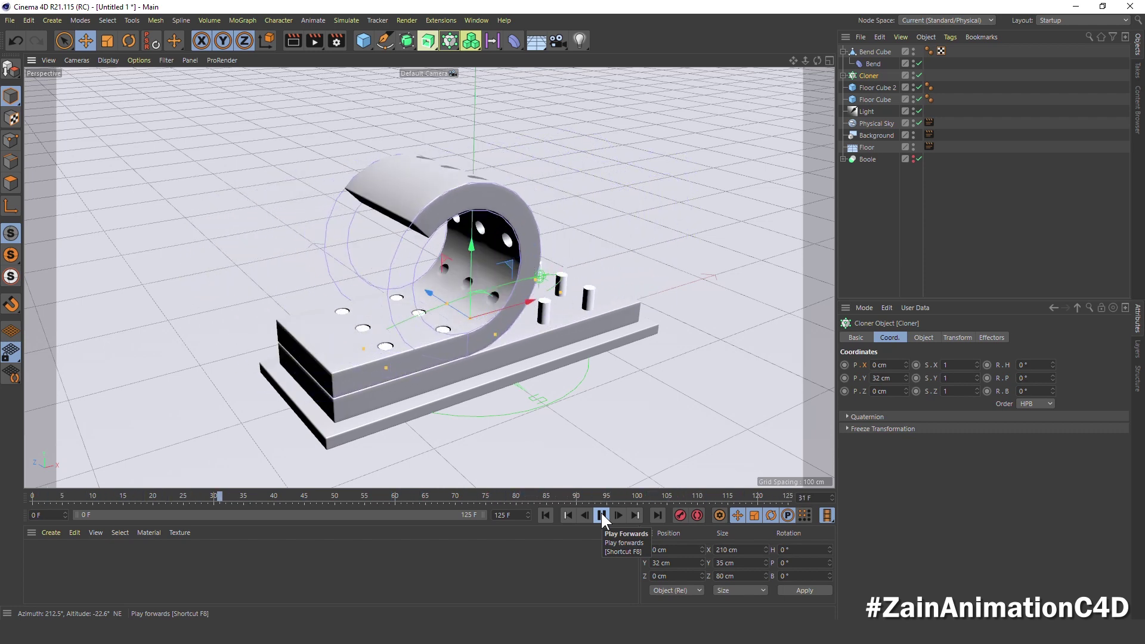
# Stop playback and create a new material Mat with saturation 75% and value 100%
pyautogui.click(601, 517)
pyautogui.doubleClick(95, 564)
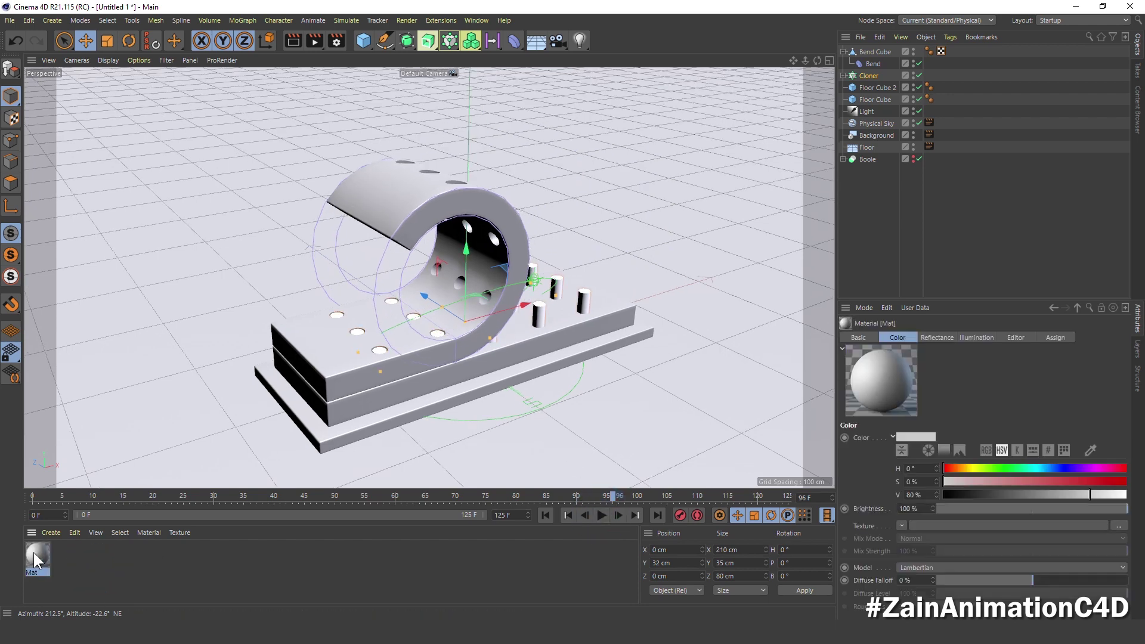
pyautogui.doubleClick(34, 553)
pyautogui.write('75')
pyautogui.press('Tab')
pyautogui.write('1')
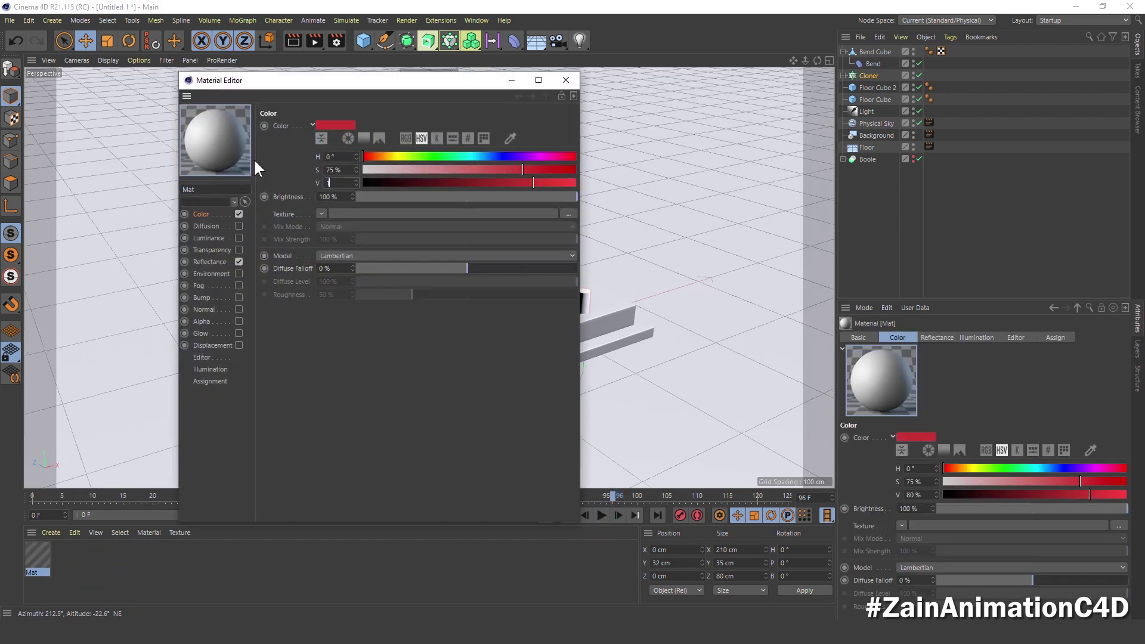
pyautogui.write('00')
pyautogui.press('Return')
pyautogui.click(566, 80)
# Apply Mat to the Background, Floor, both Floor Cubes and the Bend Cube
pyautogui.moveTo(41, 555); pyautogui.dragTo(866, 147)
pyautogui.moveTo(37, 556)
pyautogui.mouseDown()
pyautogui.moveTo(438, 346)
pyautogui.moveTo(928, 135)
pyautogui.mouseUp()
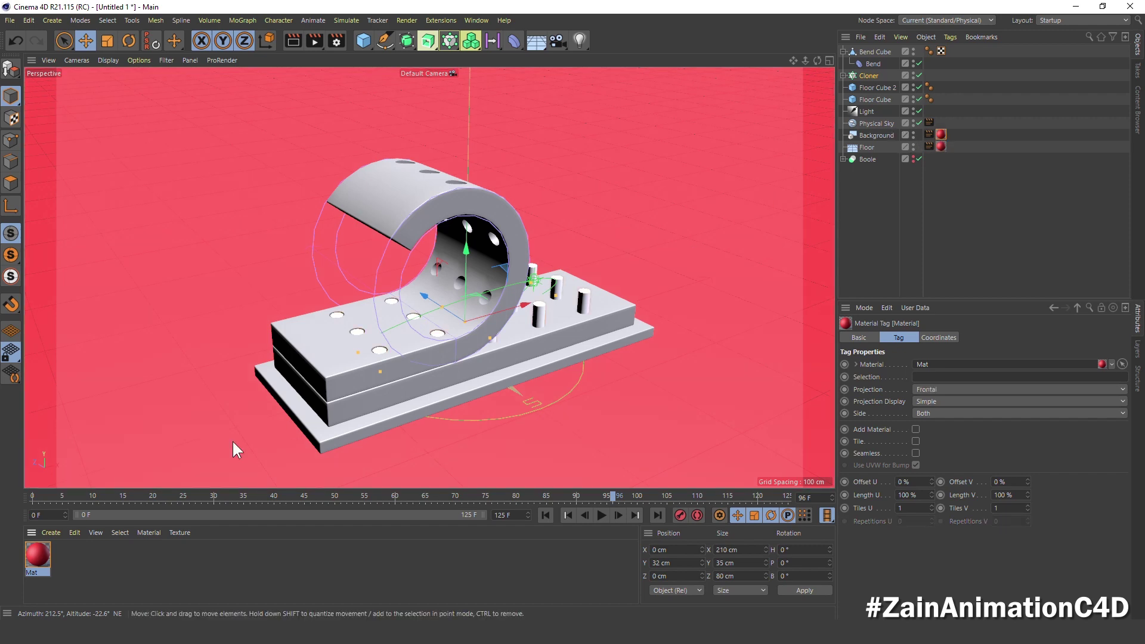
pyautogui.moveTo(37, 556); pyautogui.dragTo(861, 100)
pyautogui.moveTo(37, 558)
pyautogui.mouseDown()
pyautogui.moveTo(822, 85)
pyautogui.moveTo(874, 88)
pyautogui.mouseUp()
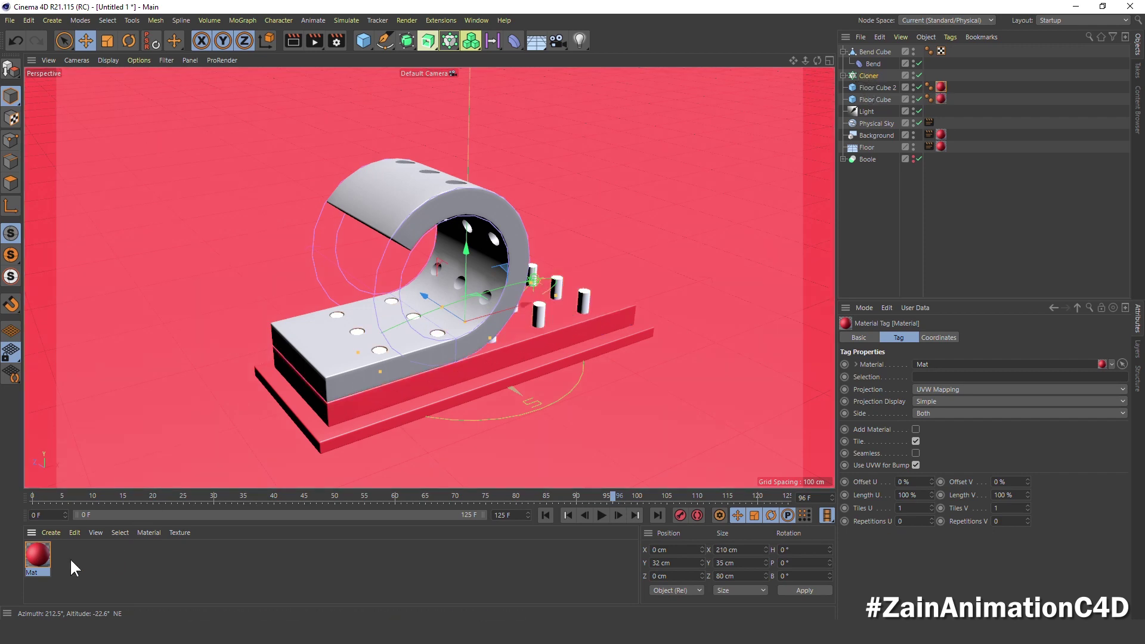
pyautogui.moveTo(29, 558); pyautogui.dragTo(878, 54)
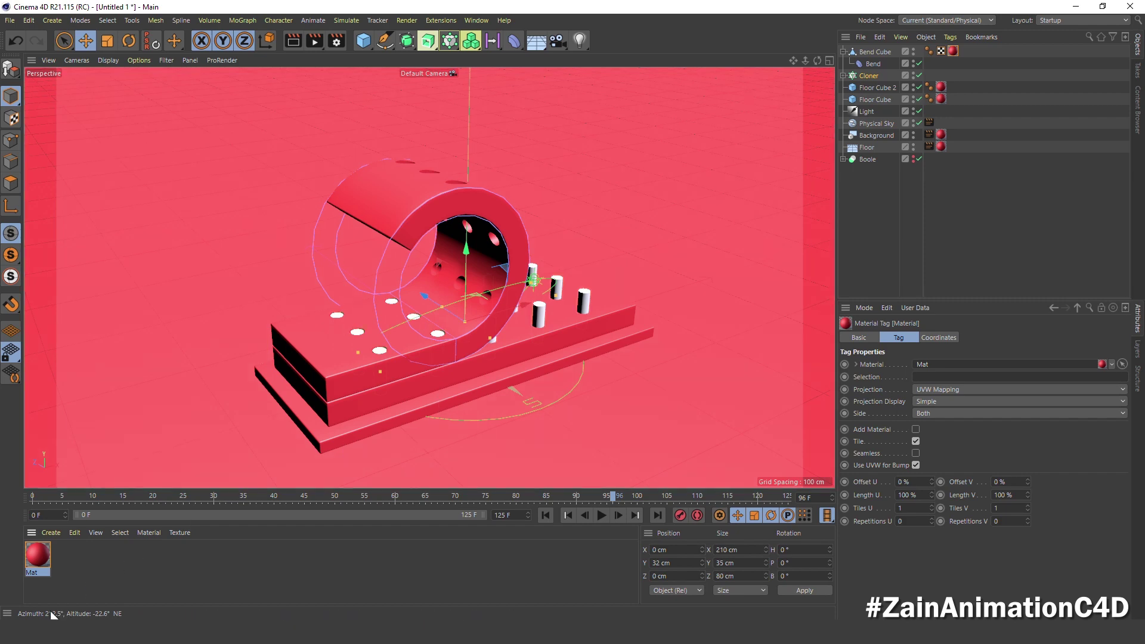
pyautogui.click(74, 557)
# Create a second material, Mat.1, with its colour value set to 100% white
pyautogui.doubleClick(72, 558)
pyautogui.doubleClick(38, 554)
pyautogui.click(341, 178)
pyautogui.write('100')
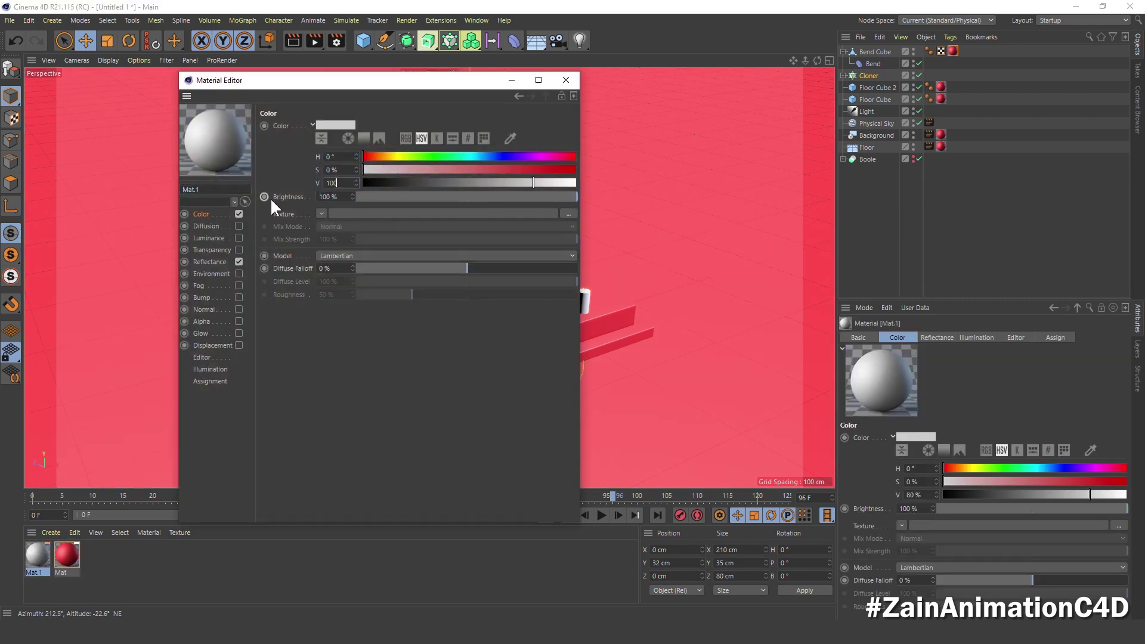
pyautogui.press('Return')
pyautogui.click(565, 80)
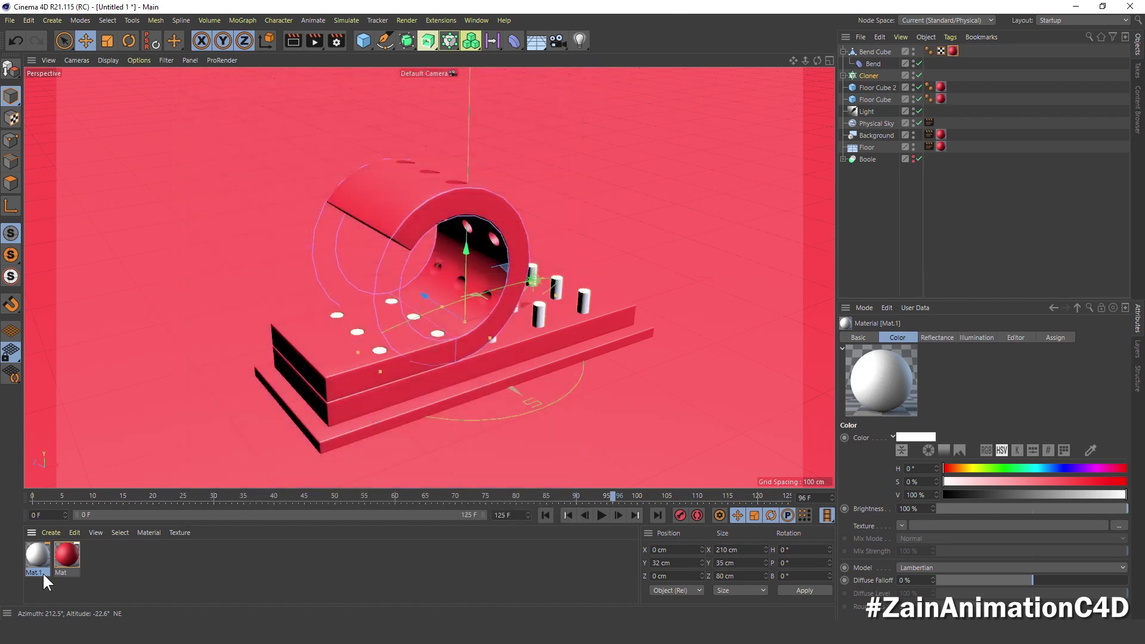
# Apply Mat.1 to the Cloner, then replay the animation from frame 0
pyautogui.moveTo(875, 88); pyautogui.dragTo(871, 76)
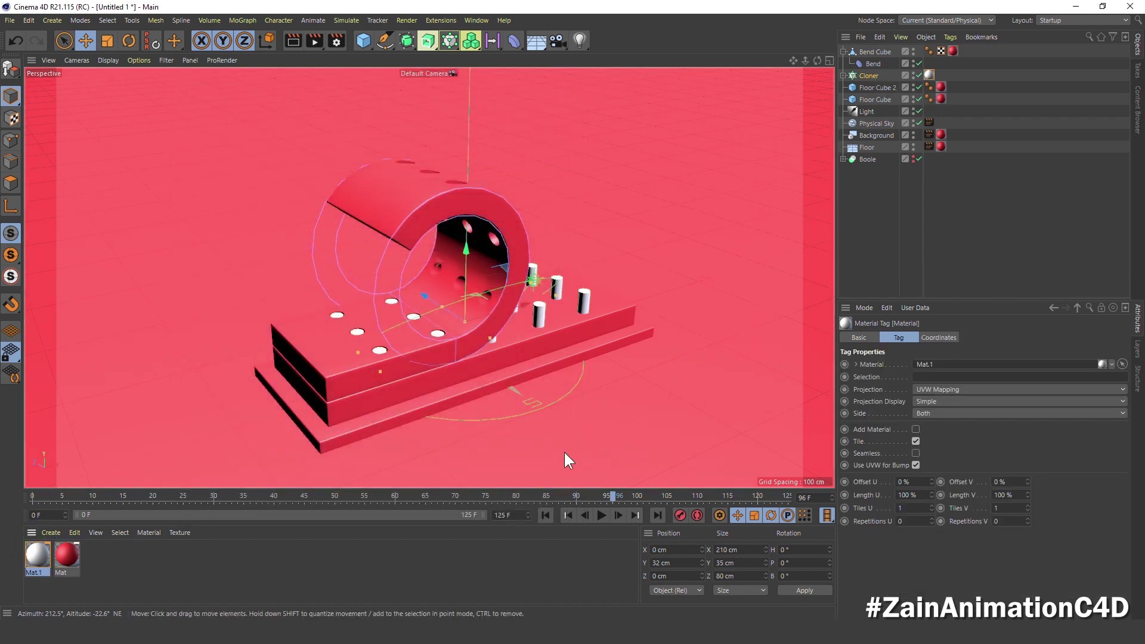
pyautogui.click(546, 515)
pyautogui.click(602, 515)
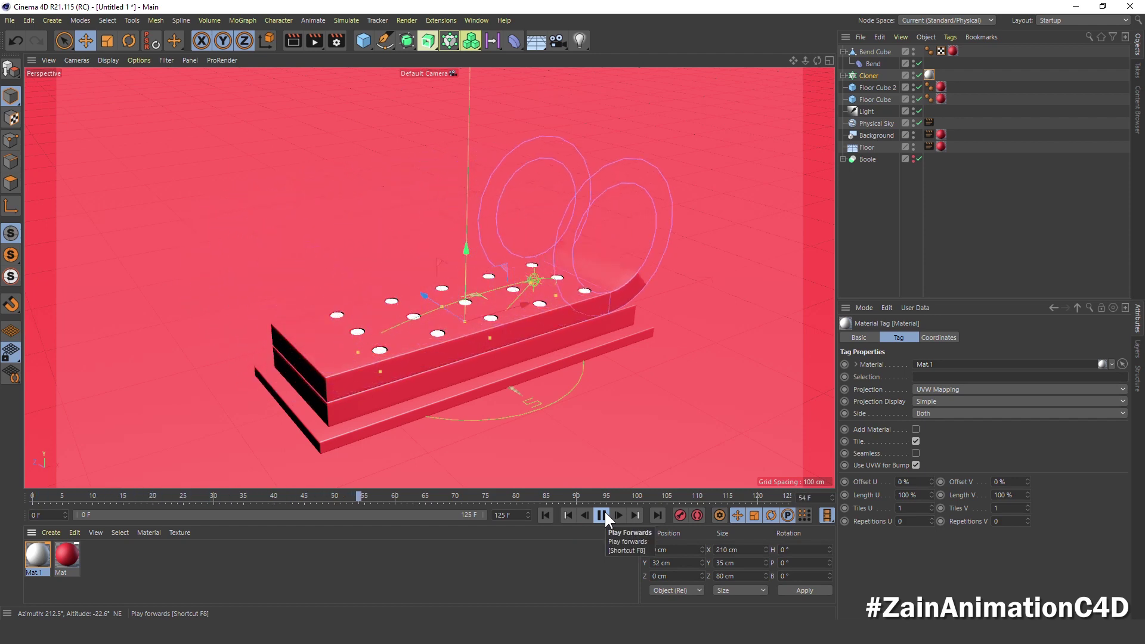
pyautogui.click(602, 515)
pyautogui.press('f')
pyautogui.press('f')
pyautogui.press('f')
pyautogui.press('f')
pyautogui.press('f')
pyautogui.press('f')
pyautogui.press('f')
pyautogui.press('f')
pyautogui.press('f')
pyautogui.press('f')
pyautogui.press('f')
pyautogui.press('f')
pyautogui.press('f')
pyautogui.press('f')
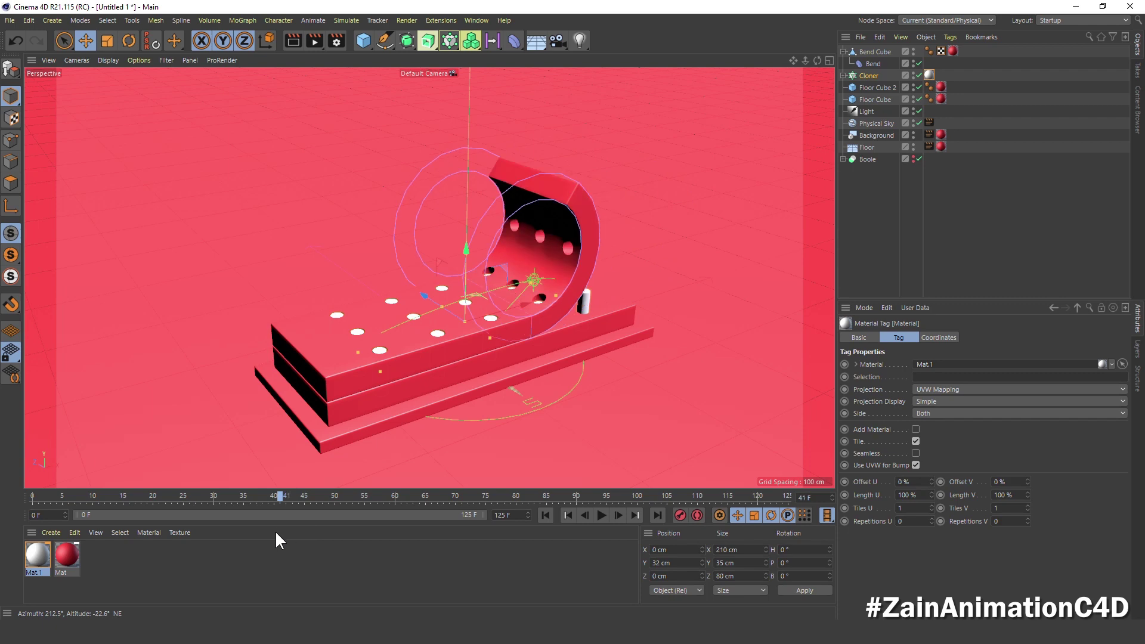
pyautogui.press('f')
pyautogui.press('f')
pyautogui.press('f')
pyautogui.press('f')
pyautogui.press('f')
pyautogui.press('f')
pyautogui.press('f')
pyautogui.press('f')
pyautogui.press('f')
pyautogui.press('f')
pyautogui.press('f')
pyautogui.press('f')
pyautogui.press('f')
pyautogui.press('f')
pyautogui.press('f')
pyautogui.press('f')
pyautogui.press('f')
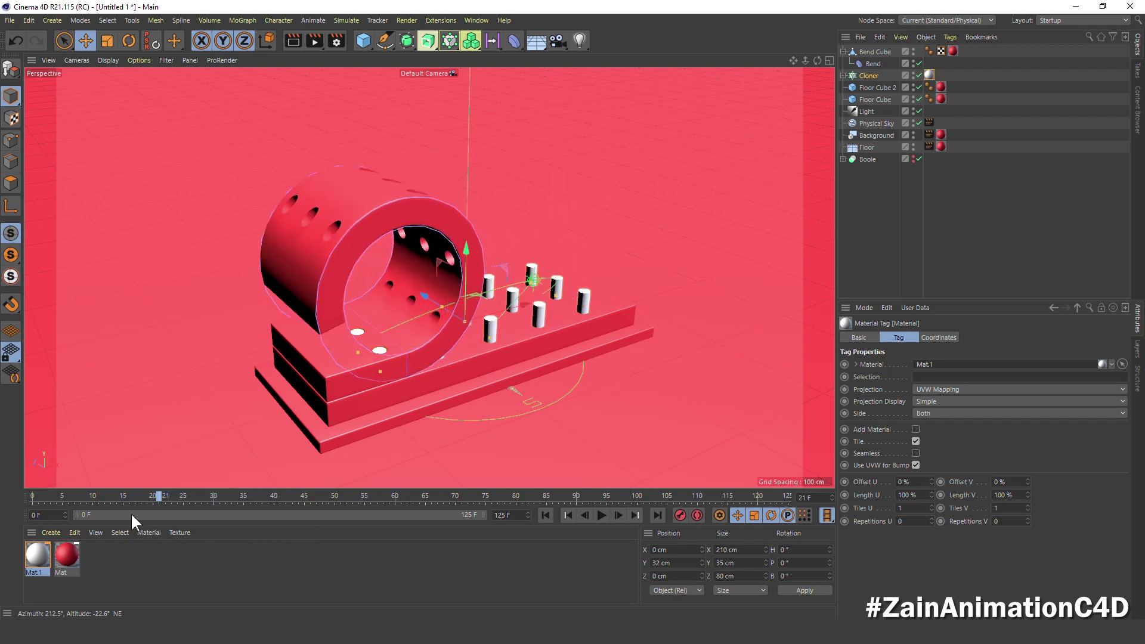
pyautogui.moveTo(119, 502)
pyautogui.mouseDown()
pyautogui.moveTo(332, 507)
pyautogui.moveTo(209, 554)
pyautogui.mouseUp()
# Add Ambient Occlusion and Global Illumination effects, then render the viewport with Ctrl+R
pyautogui.click(329, 38)
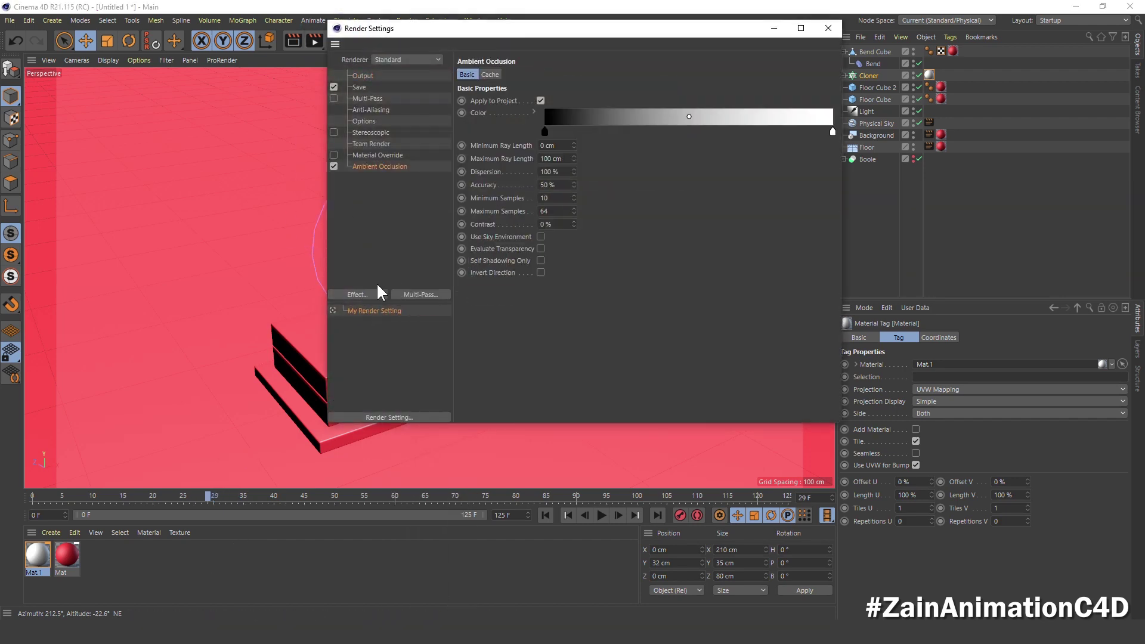
pyautogui.click(377, 294)
pyautogui.click(420, 387)
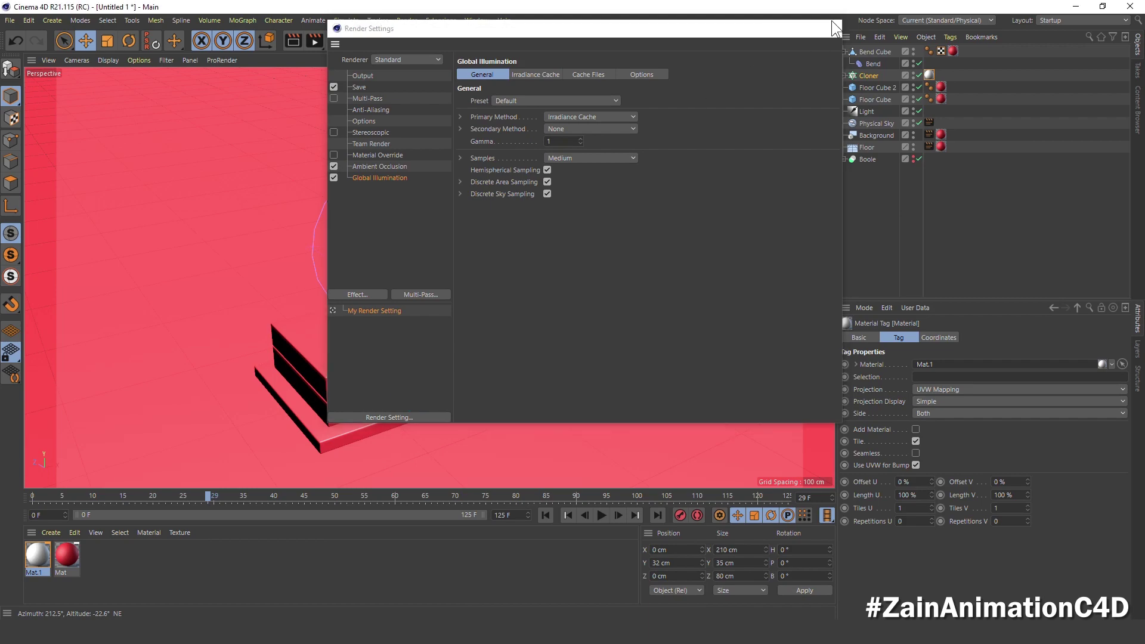
pyautogui.click(832, 24)
pyautogui.hotkey('ctrl', 'r')
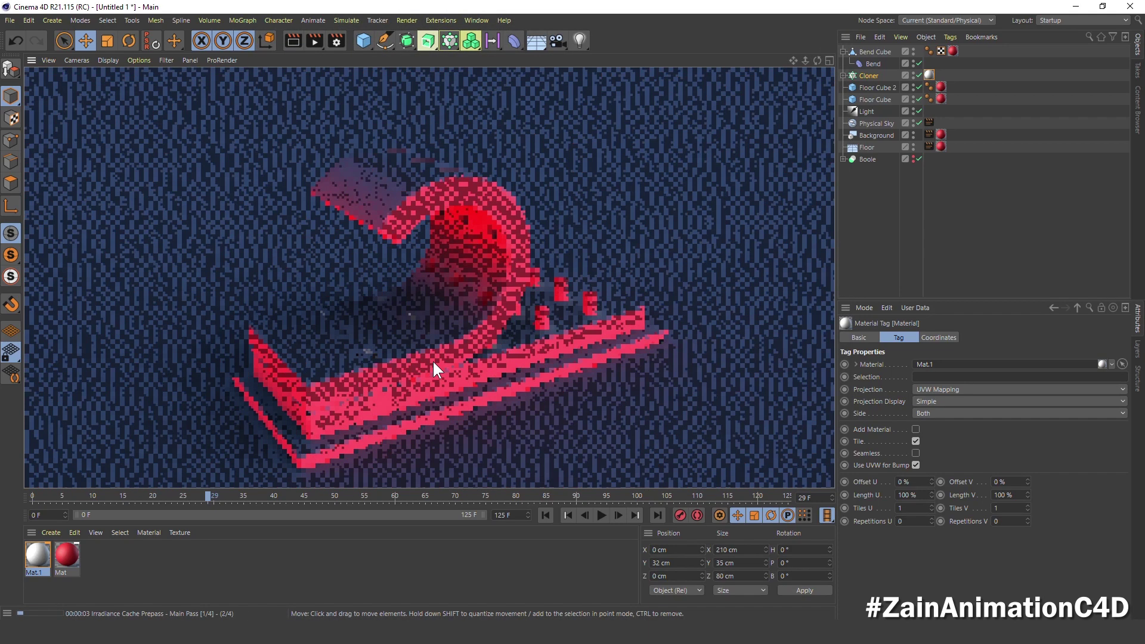